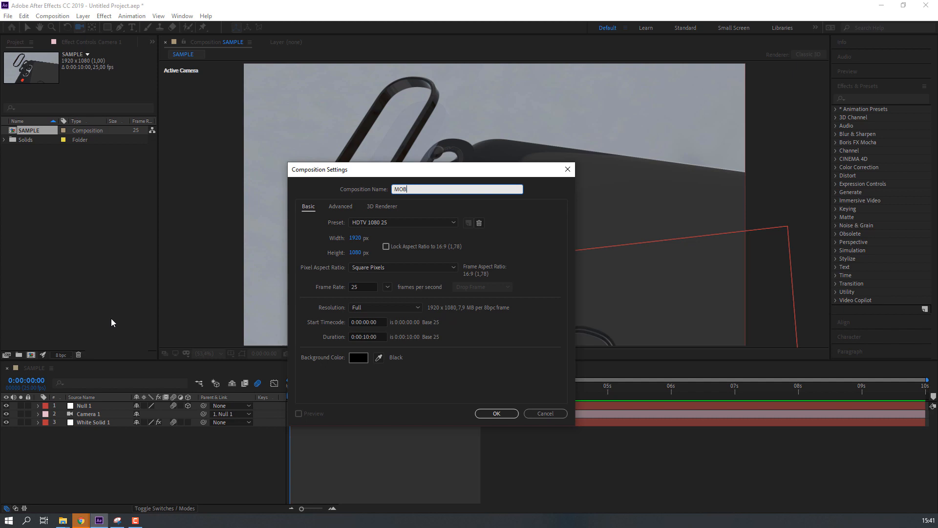
Name the new HDTV 1080 25 composition MOBILE and create it.
{"action": "key", "text": "ctrl+a"}
{"action": "type", "text": "MO"}
{"action": "left_click", "coordinate": [481, 413]}
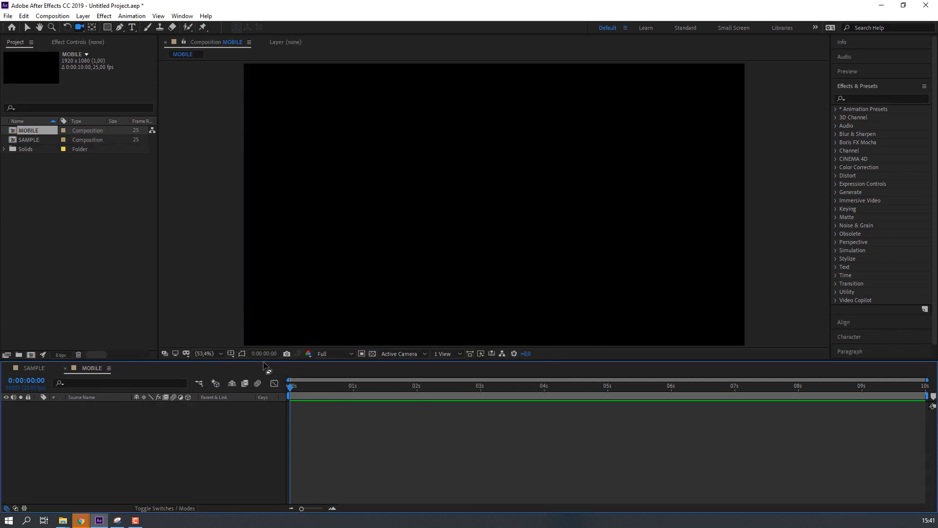
Add a white 1920 x 1080 solid named Element 3D to the MOBILE composition.
{"action": "right_click", "coordinate": [130, 431]}
{"action": "mouse_move", "coordinate": [226, 328]}
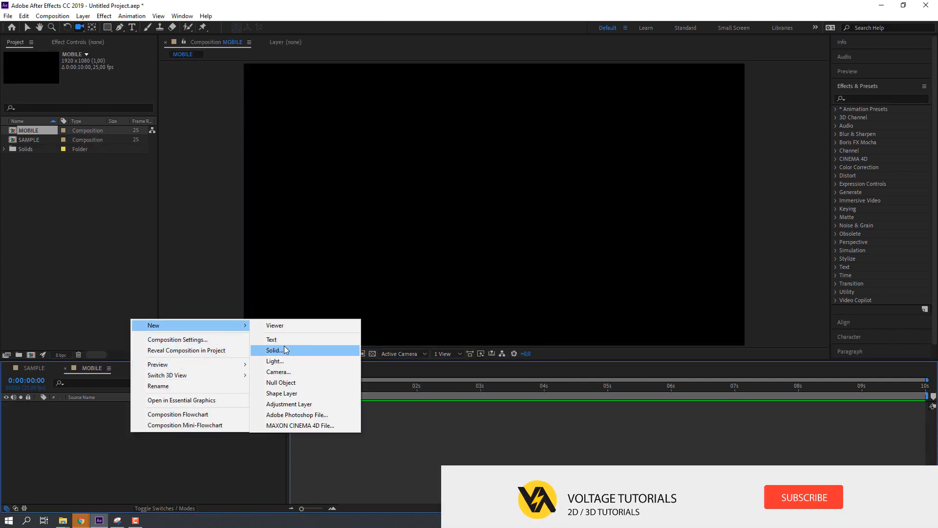
{"action": "left_click", "coordinate": [283, 350]}
{"action": "type", "text": "Element 3D"}
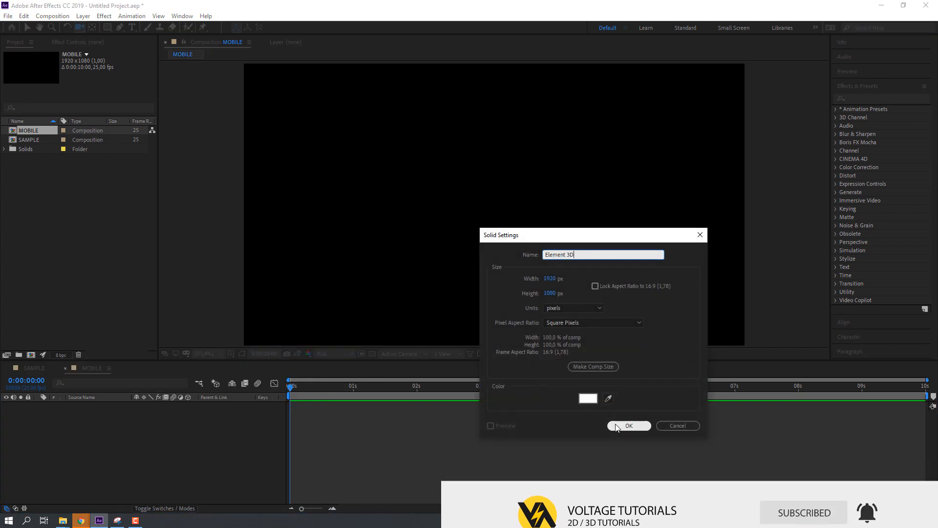
{"action": "key", "text": "Return"}
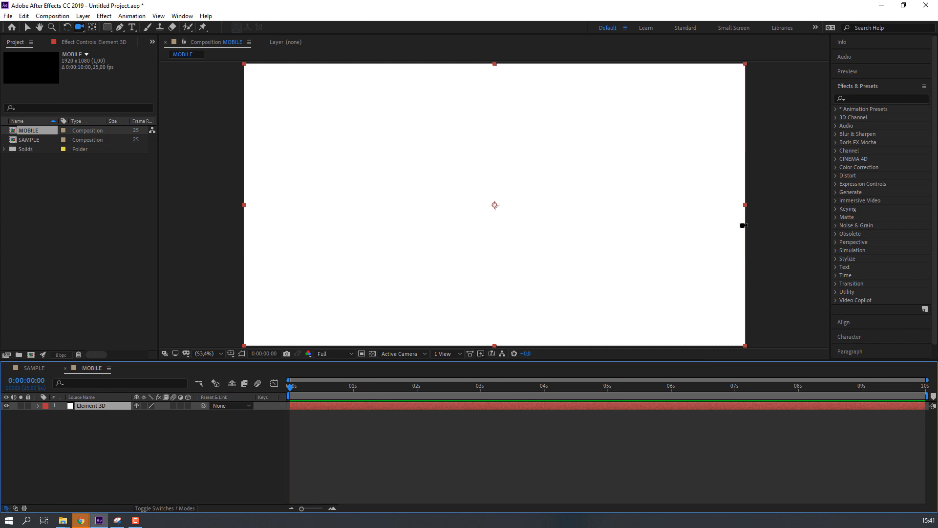
Apply the Video Copilot Element effect to the Element 3D solid and open its Scene Setup.
{"action": "left_click", "coordinate": [106, 18]}
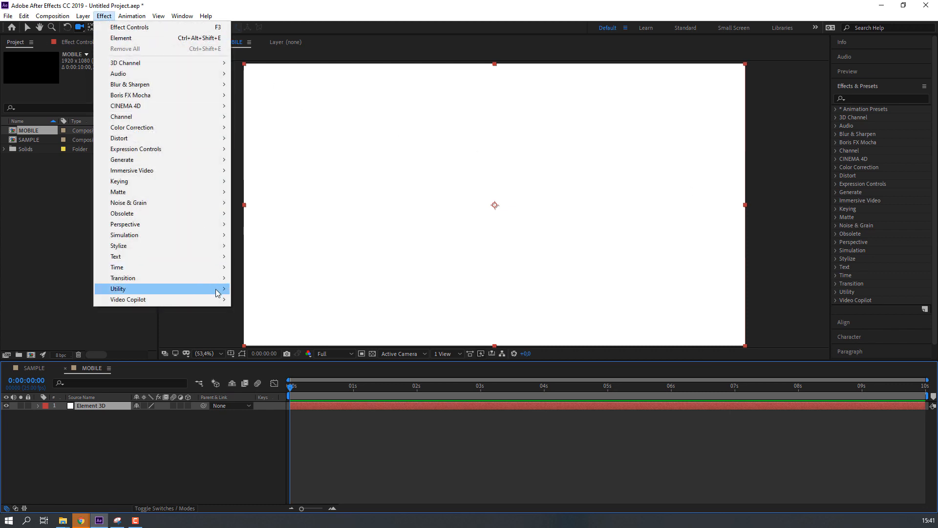
{"action": "mouse_move", "coordinate": [217, 300]}
{"action": "left_click", "coordinate": [298, 300]}
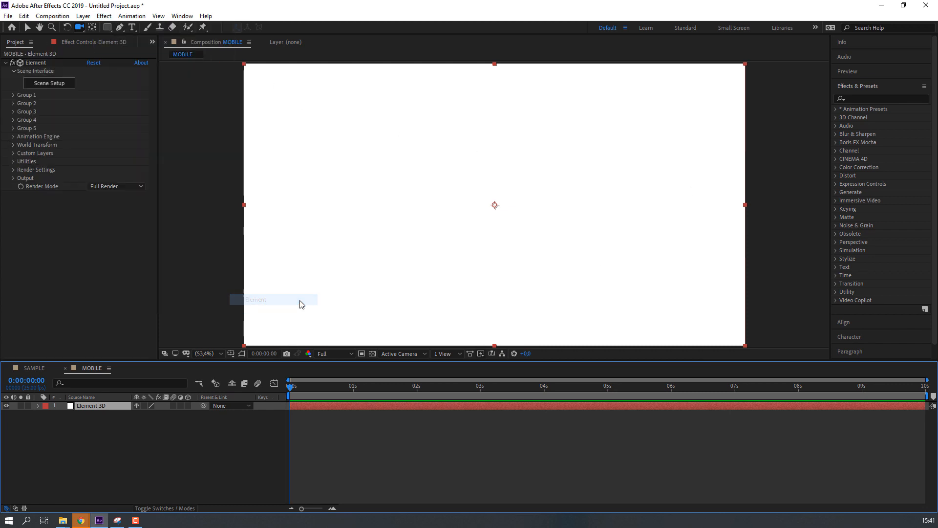
{"action": "left_click", "coordinate": [49, 83]}
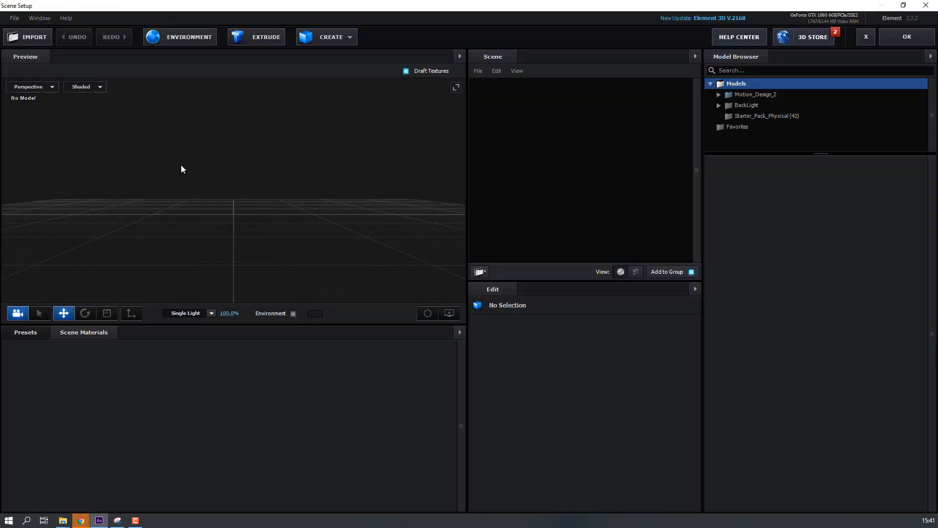
Choose to import a 3D object and preview the a30 file from back and front in the external 3D viewer.
{"action": "left_click_drag", "start_coordinate": [181, 167], "coordinate": [188, 194]}
{"action": "left_click", "coordinate": [34, 38]}
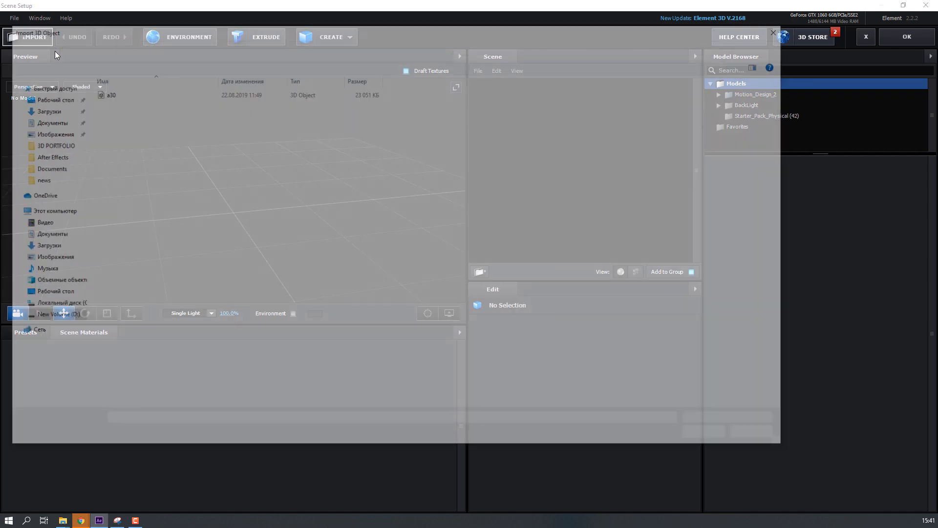
{"action": "left_click", "coordinate": [107, 93]}
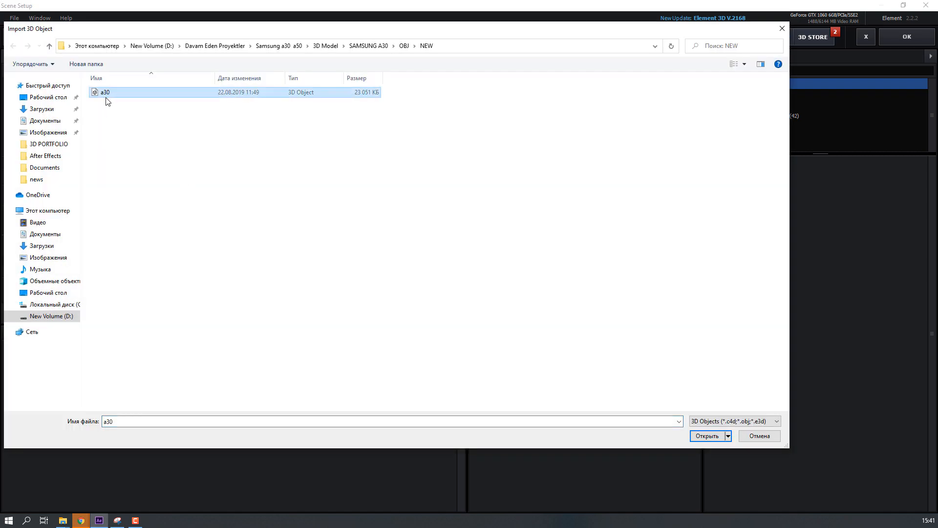
{"action": "right_click", "coordinate": [102, 94]}
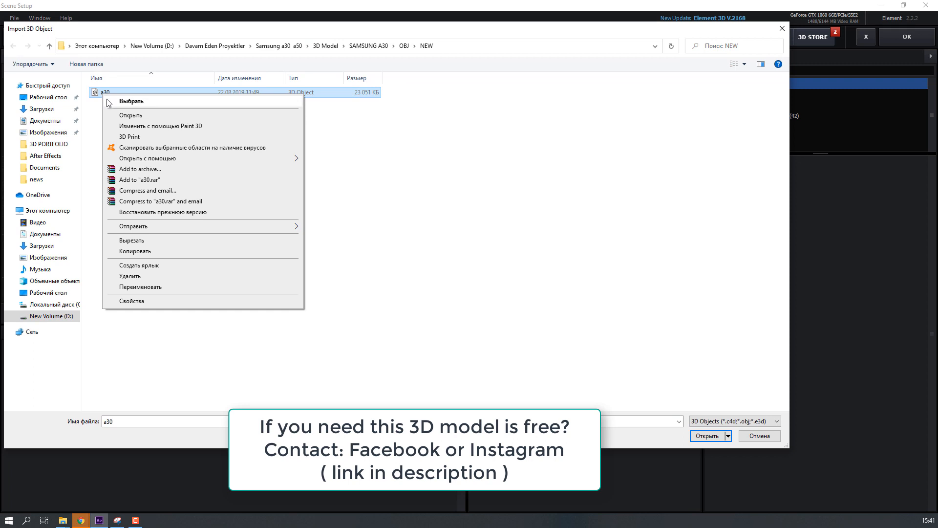
{"action": "left_click", "coordinate": [118, 116]}
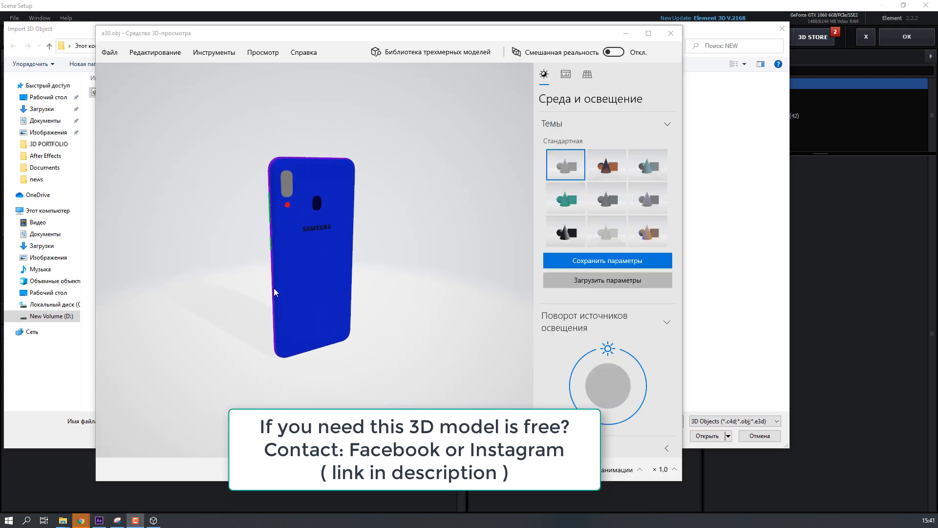
{"action": "left_click_drag", "start_coordinate": [264, 230], "coordinate": [151, 224]}
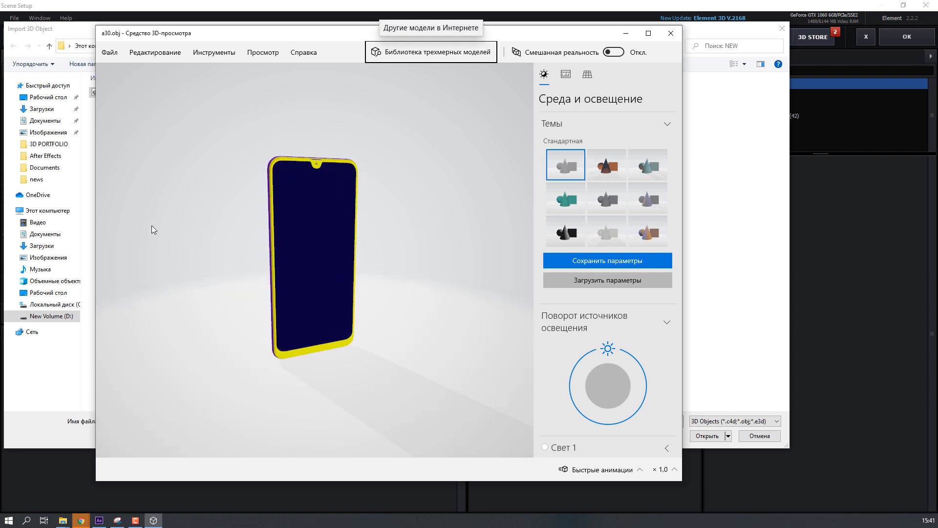
{"action": "left_click", "coordinate": [670, 35]}
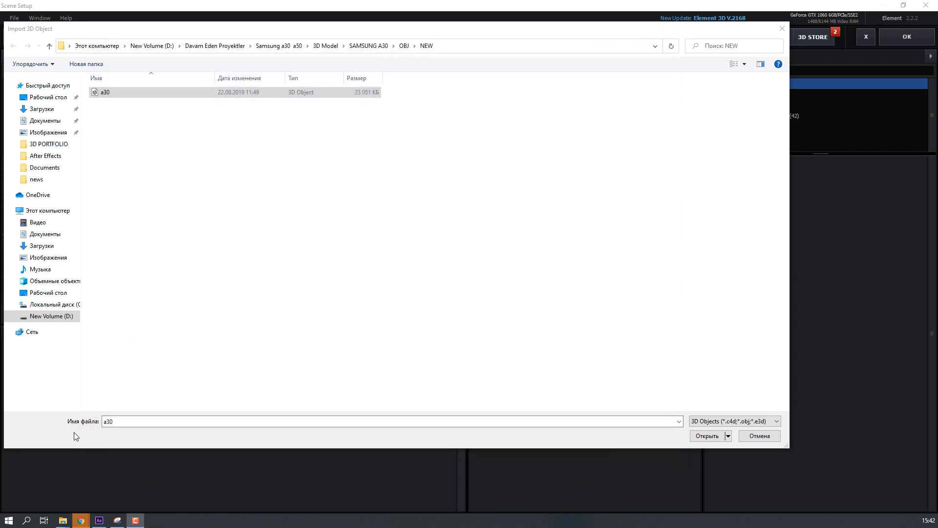
Import the a30 model into the scene with the default import preferences.
{"action": "left_click", "coordinate": [101, 91]}
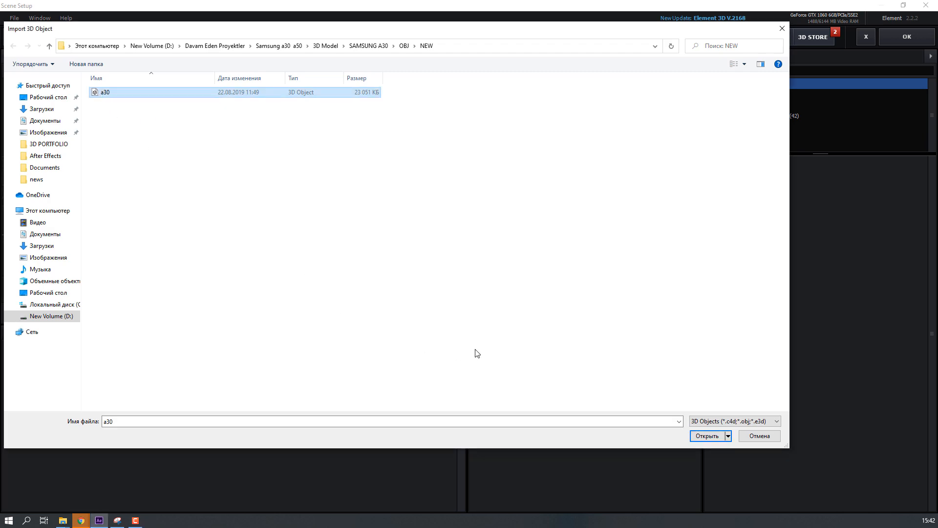
{"action": "left_click", "coordinate": [694, 438]}
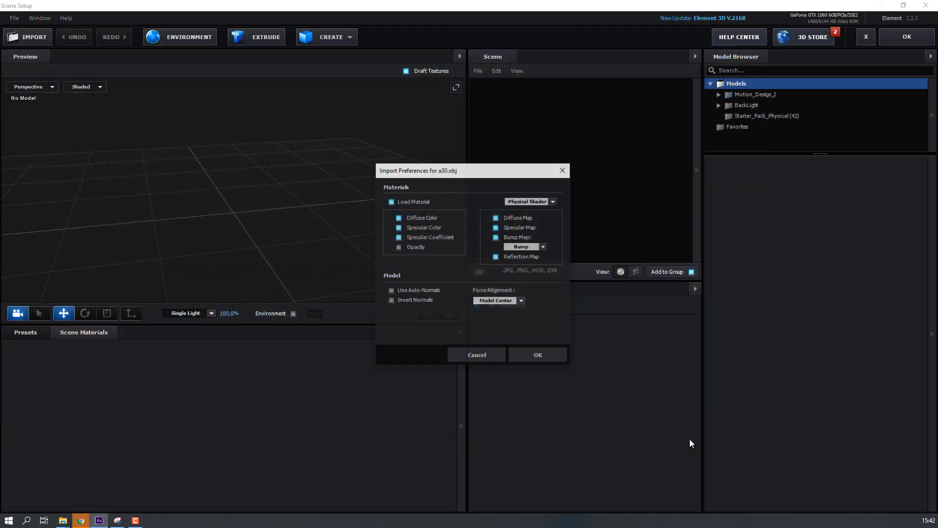
{"action": "left_click", "coordinate": [545, 357]}
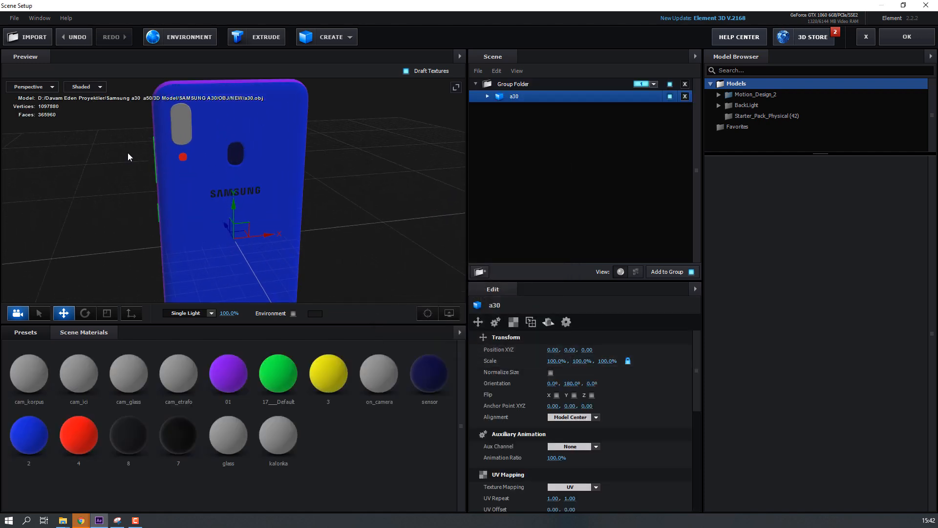
Duplicate the a30 phone model in the group folder.
{"action": "left_click_drag", "start_coordinate": [128, 155], "coordinate": [162, 148]}
{"action": "right_click", "coordinate": [510, 98]}
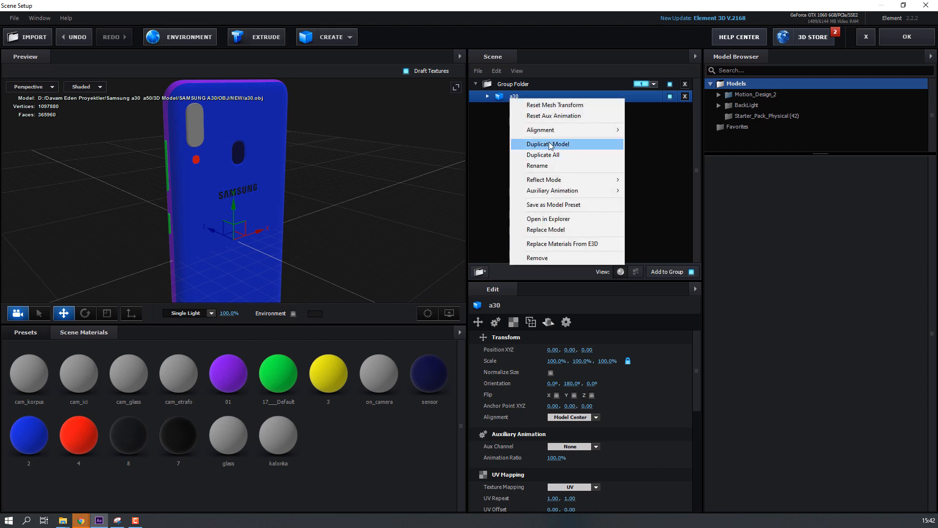
{"action": "left_click", "coordinate": [579, 145]}
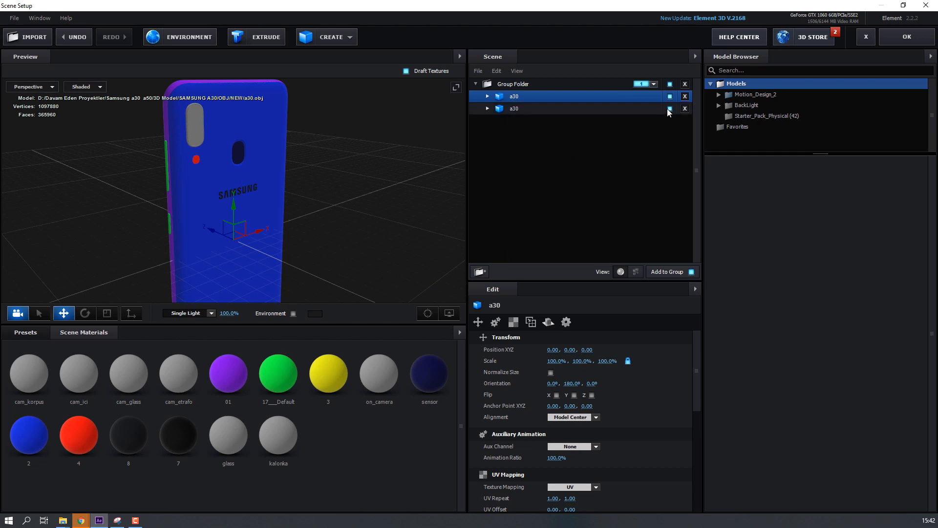
Hide the lower a30 model and rename the upper one as detail01.
{"action": "double_click", "coordinate": [523, 101]}
{"action": "type", "text": "detail"}
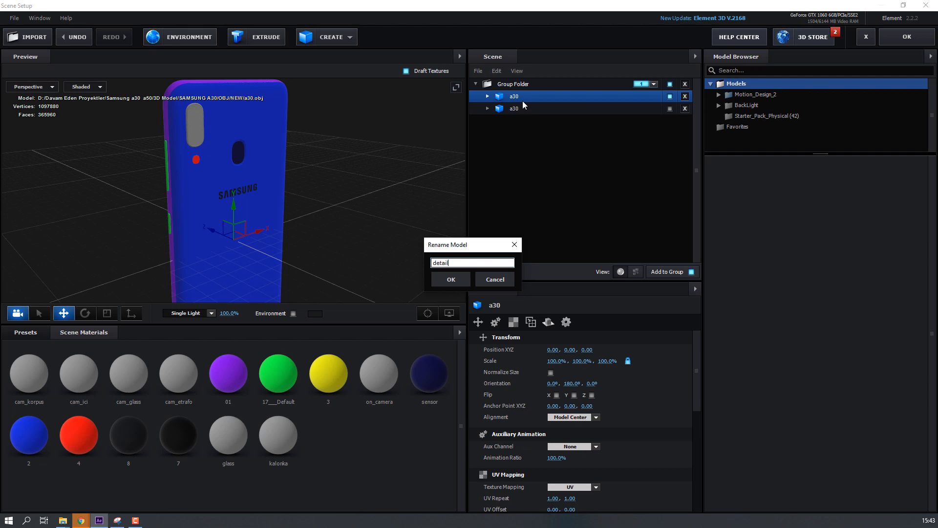
{"action": "type", "text": "01"}
{"action": "key", "text": "Return"}
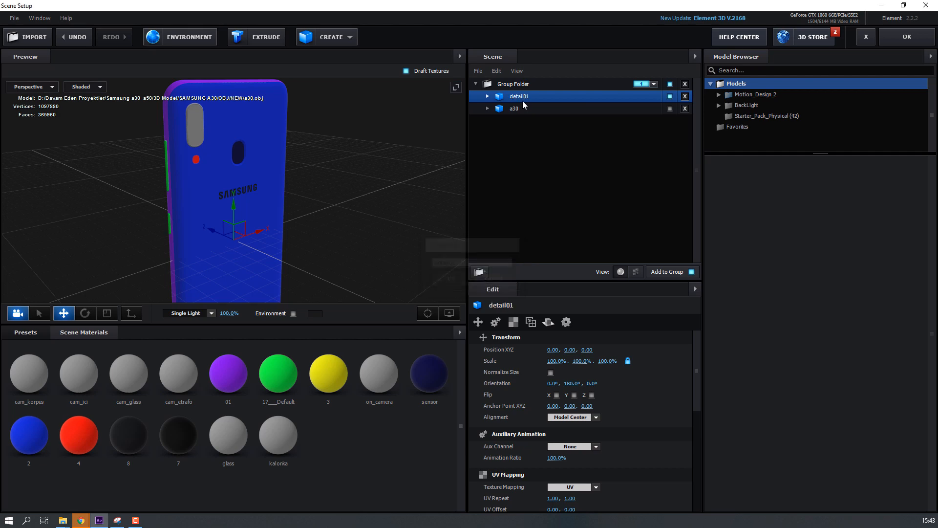
Expand detail01 and hide its material parts 01, 17___Default and 3.
{"action": "left_click", "coordinate": [488, 97]}
{"action": "left_click_drag", "start_coordinate": [294, 187], "coordinate": [231, 153]}
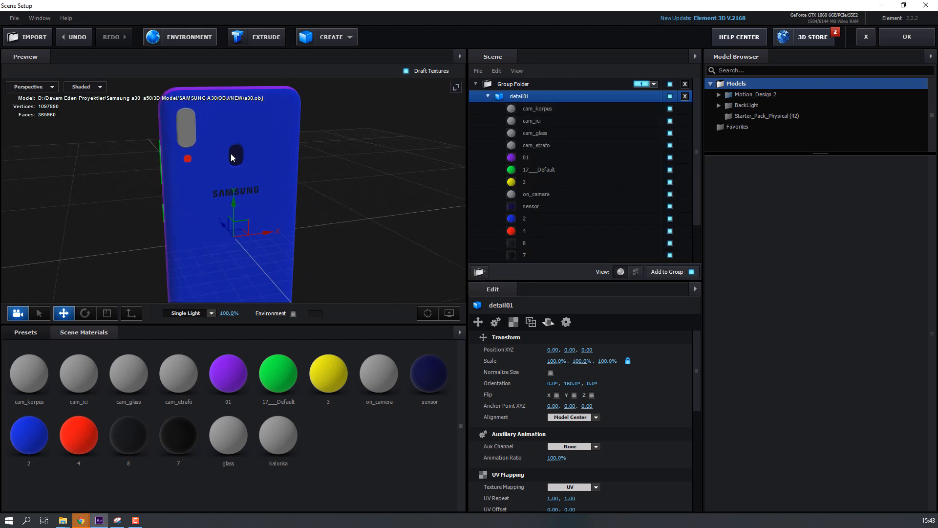
{"action": "left_click", "coordinate": [550, 156]}
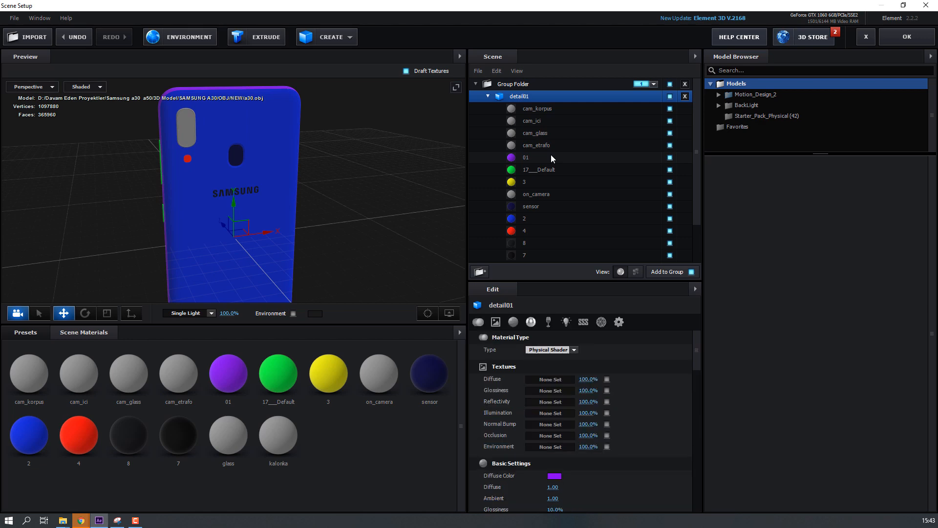
{"action": "left_click", "coordinate": [670, 157]}
{"action": "left_click", "coordinate": [670, 169]}
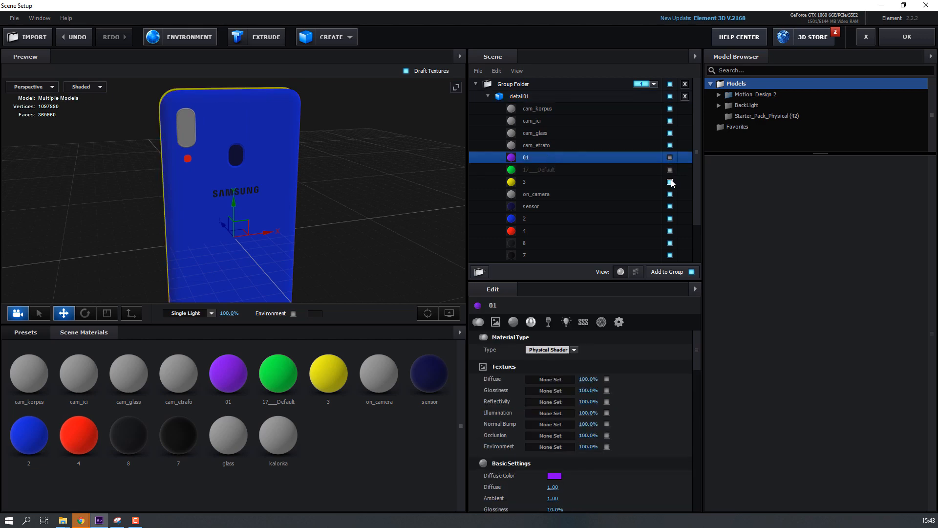
{"action": "left_click", "coordinate": [670, 182]}
Hide the on_camera, sensor and 2 material parts of detail01.
{"action": "left_click_drag", "start_coordinate": [285, 177], "coordinate": [307, 178]}
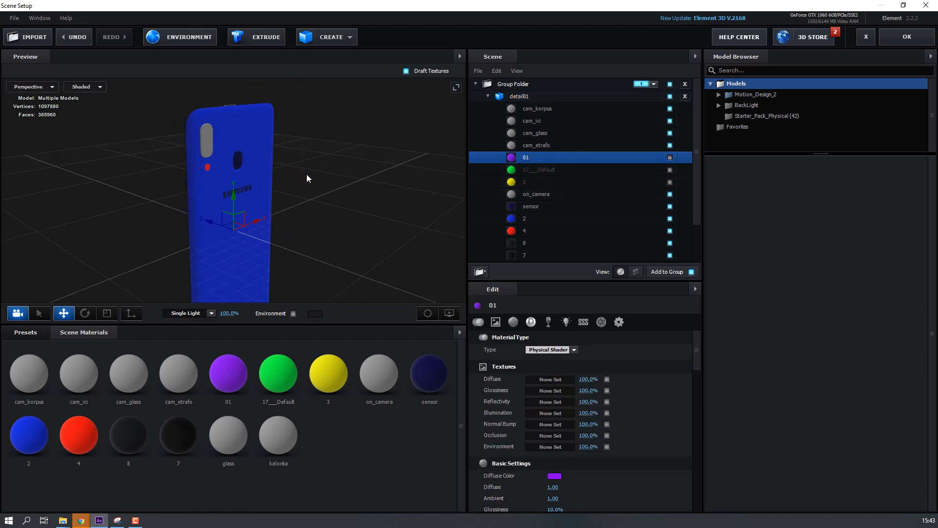
{"action": "left_click", "coordinate": [671, 194]}
{"action": "left_click", "coordinate": [670, 206]}
{"action": "left_click", "coordinate": [670, 218]}
{"action": "scroll", "coordinate": [209, 138], "scroll_direction": "up", "scroll_amount": 4}
{"action": "left_click_drag", "start_coordinate": [208, 138], "coordinate": [229, 207]}
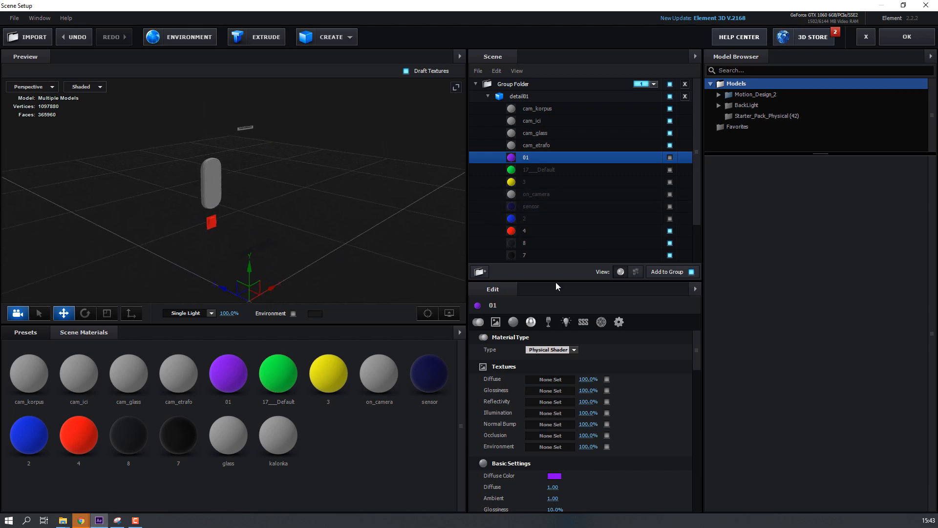
Hide the 7, 8, 4 and kalonka parts of detail01, leaving only the camera parts and glass.
{"action": "scroll", "coordinate": [575, 220], "scroll_direction": "down", "scroll_amount": 2}
{"action": "left_click", "coordinate": [671, 208]}
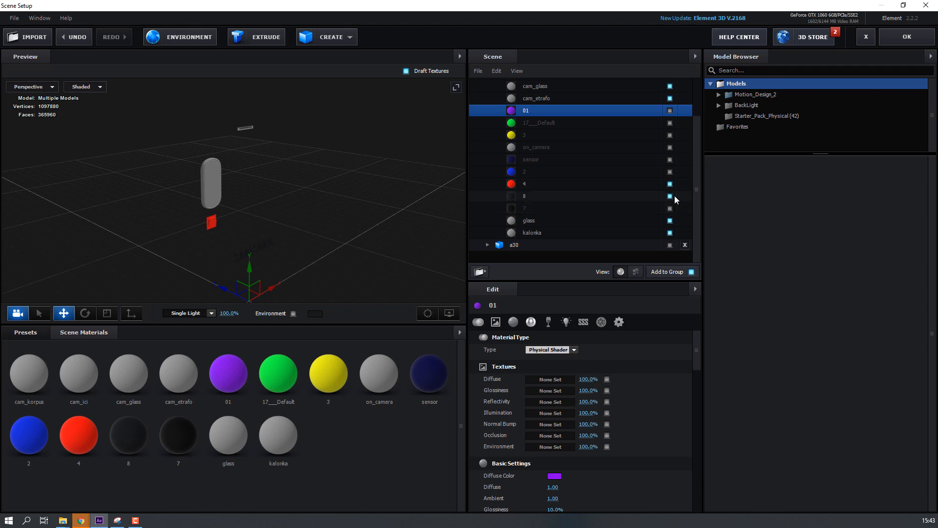
{"action": "left_click", "coordinate": [670, 196]}
{"action": "left_click", "coordinate": [670, 184]}
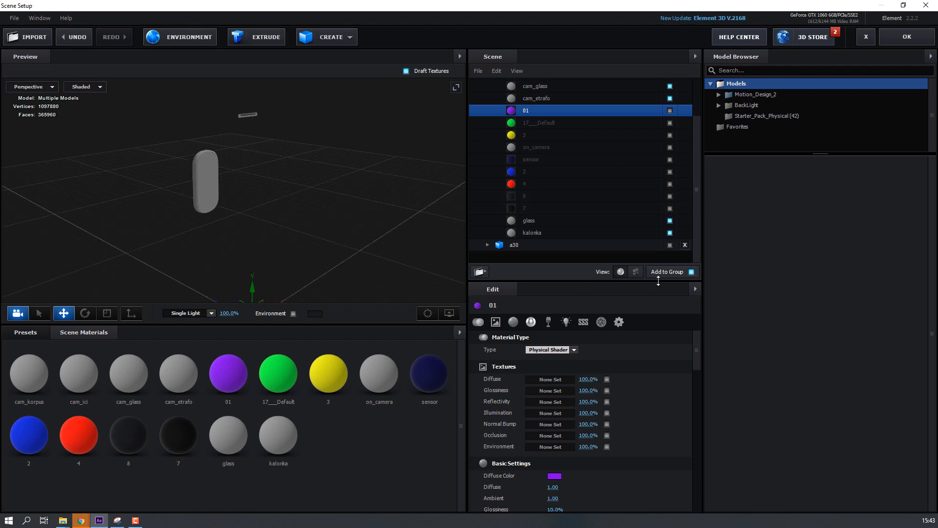
{"action": "left_click", "coordinate": [670, 233]}
{"action": "left_click_drag", "start_coordinate": [242, 157], "coordinate": [178, 185]}
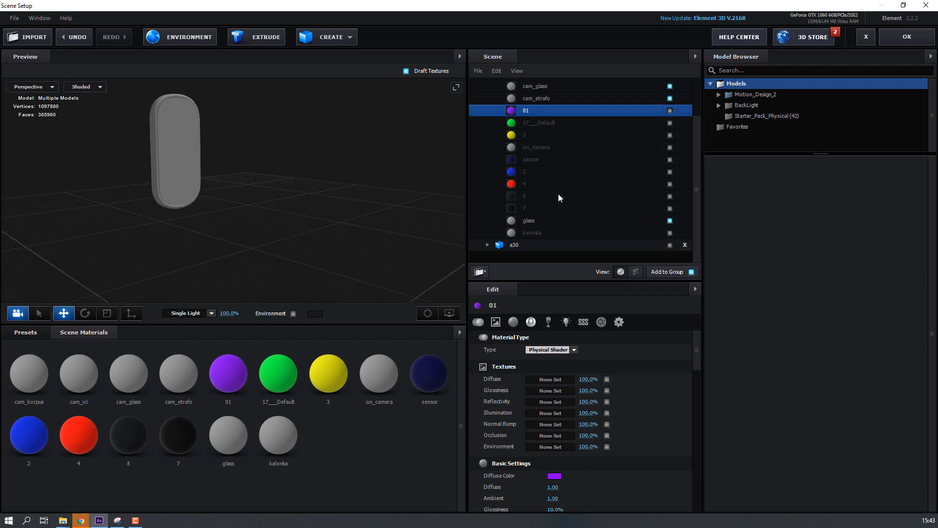
{"action": "left_click", "coordinate": [535, 221]}
{"action": "scroll", "coordinate": [565, 206], "scroll_direction": "up", "scroll_amount": 3}
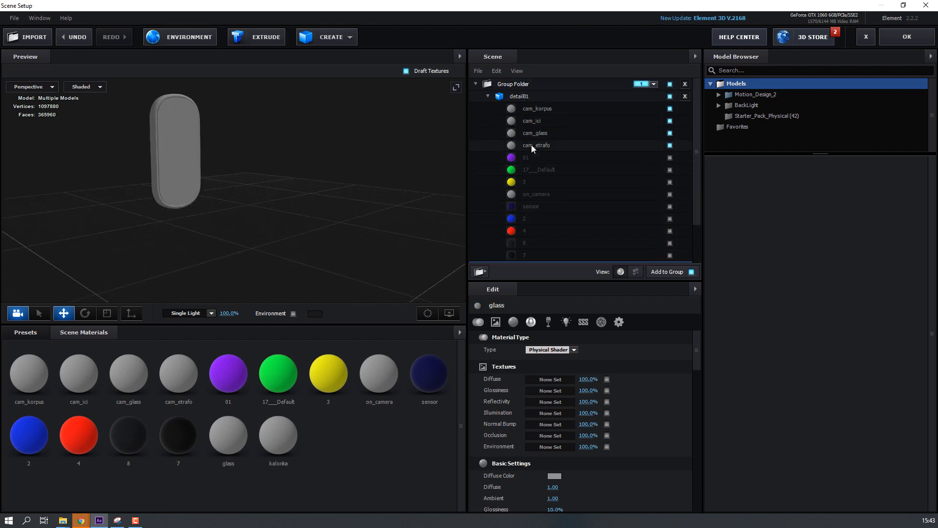
{"action": "scroll", "coordinate": [582, 158], "scroll_direction": "down", "scroll_amount": 3}
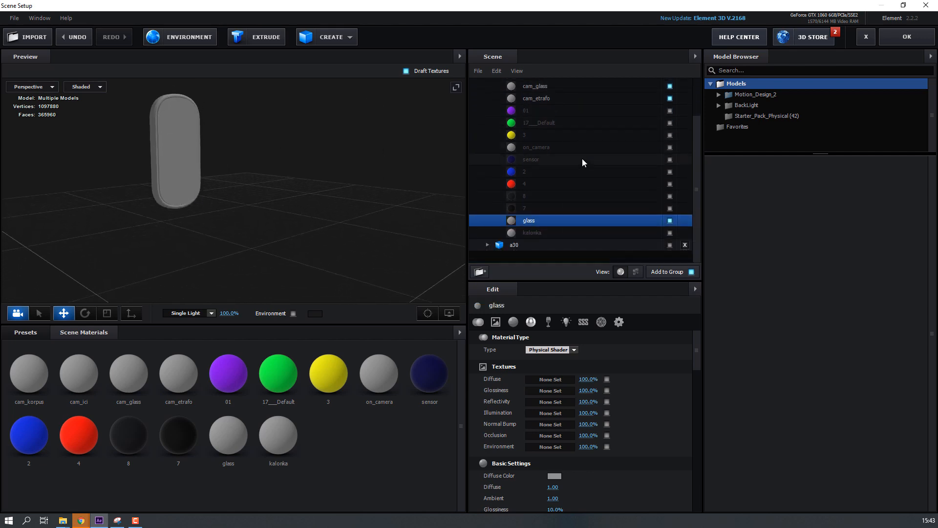
{"action": "scroll", "coordinate": [538, 205], "scroll_direction": "up", "scroll_amount": 3}
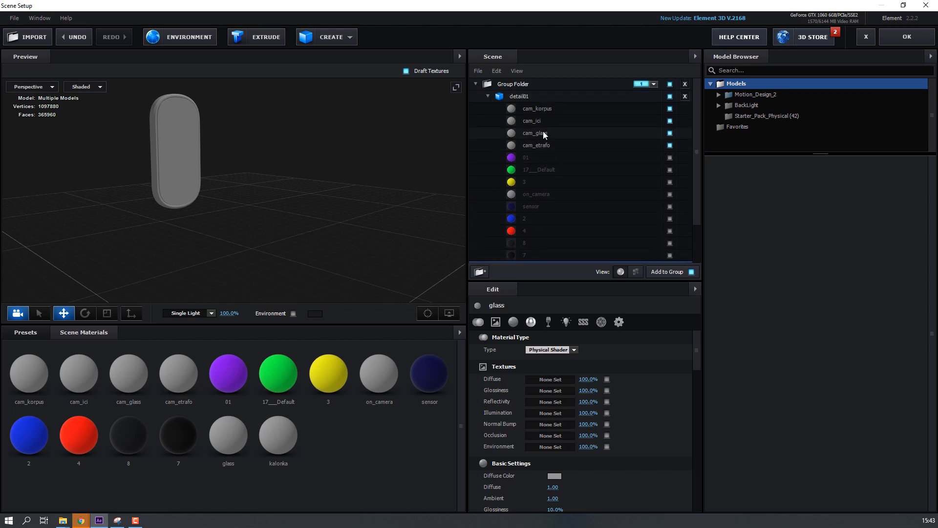
Collapse detail01 and duplicate the model four times in the group folder.
{"action": "left_click", "coordinate": [488, 95]}
{"action": "right_click", "coordinate": [514, 99]}
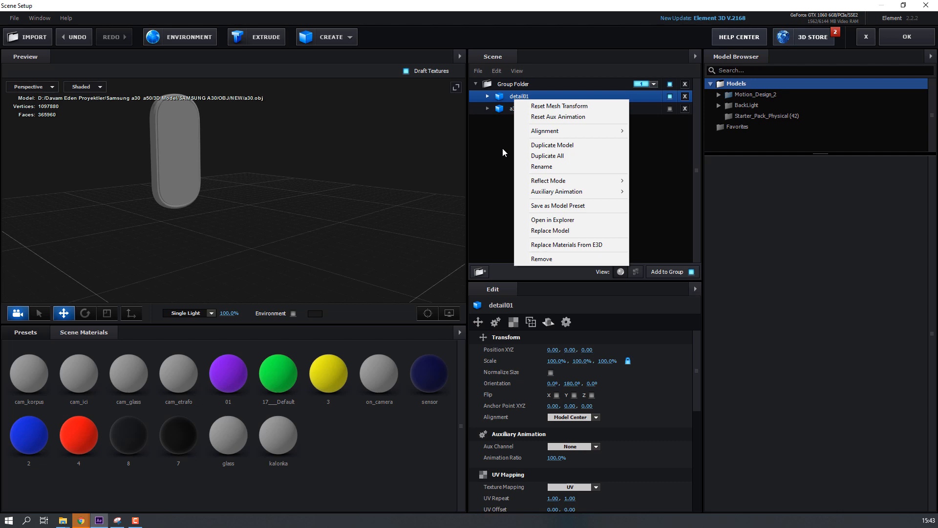
{"action": "left_click", "coordinate": [536, 145]}
{"action": "right_click", "coordinate": [519, 98]}
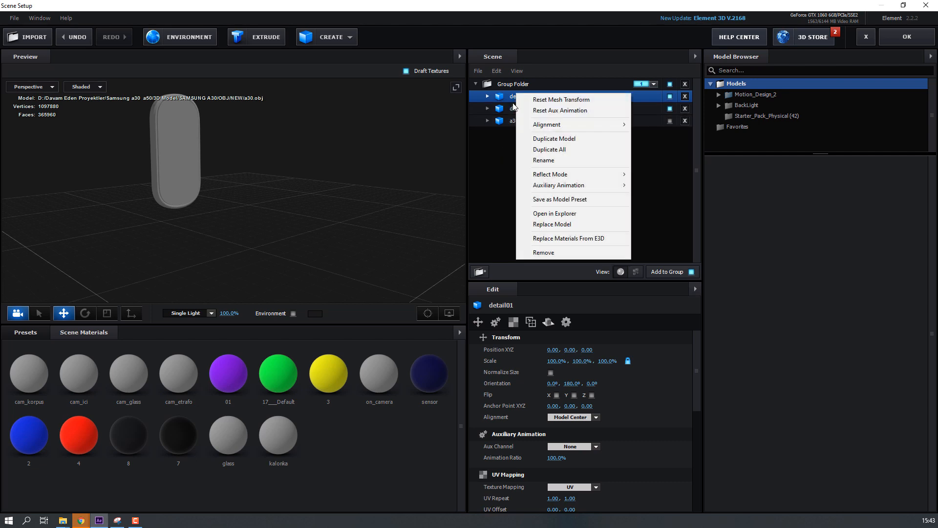
{"action": "left_click", "coordinate": [538, 138]}
{"action": "right_click", "coordinate": [515, 99]}
{"action": "left_click", "coordinate": [524, 141]}
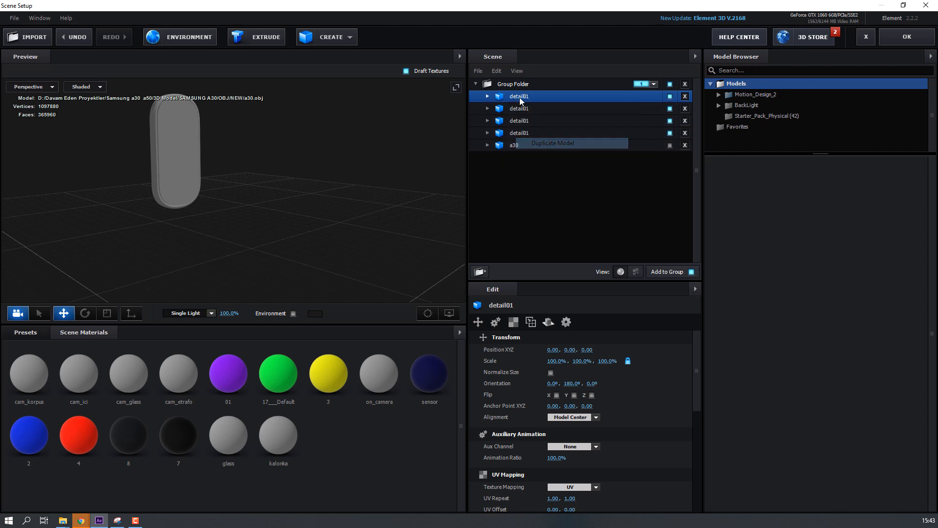
{"action": "right_click", "coordinate": [519, 97]}
{"action": "left_click", "coordinate": [530, 140]}
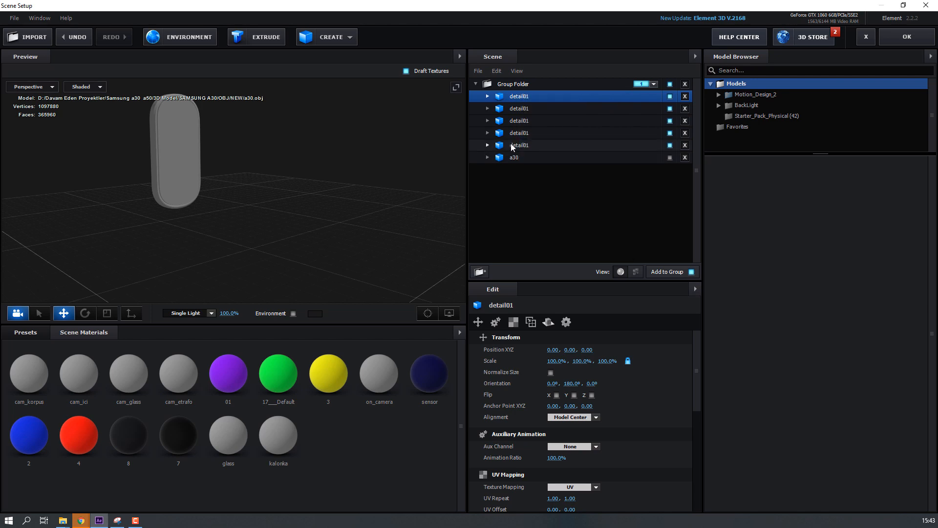
Hide cam_korpus, cam_ici, cam_glass and cam_etrafo in the fifth detail01 model, leaving only its glass part visible.
{"action": "left_click", "coordinate": [513, 145]}
{"action": "left_click", "coordinate": [489, 145]}
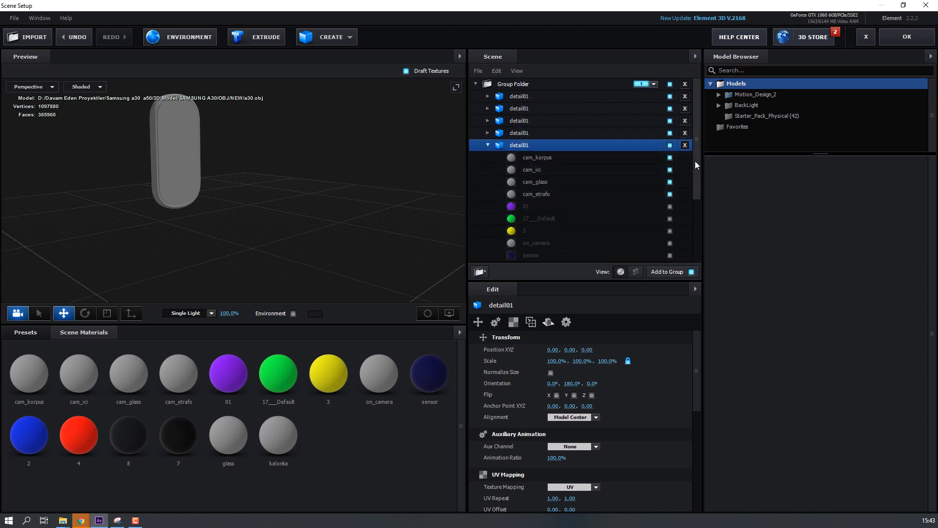
{"action": "left_click_drag", "start_coordinate": [580, 282], "coordinate": [563, 344]}
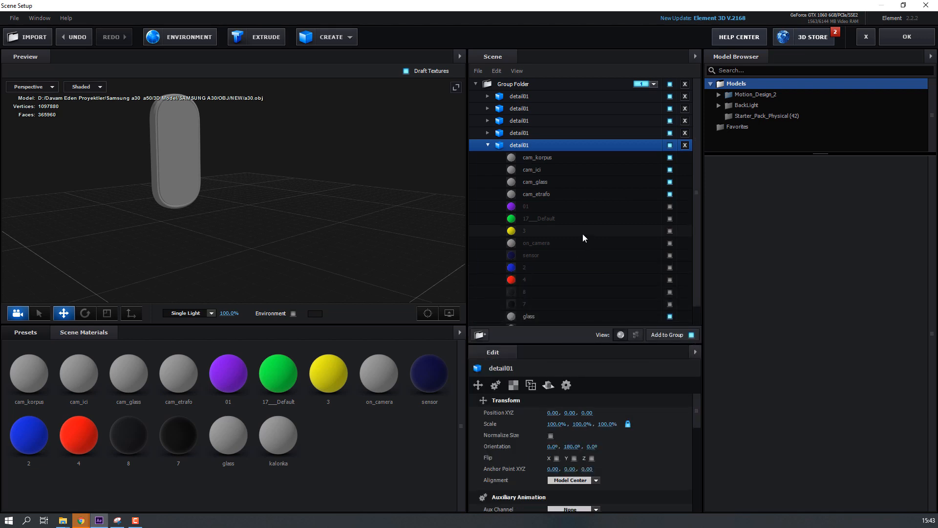
{"action": "left_click", "coordinate": [669, 158]}
{"action": "left_click", "coordinate": [669, 169]}
{"action": "left_click", "coordinate": [669, 182]}
{"action": "left_click", "coordinate": [670, 194]}
{"action": "scroll", "coordinate": [660, 215], "scroll_direction": "down", "scroll_amount": 2}
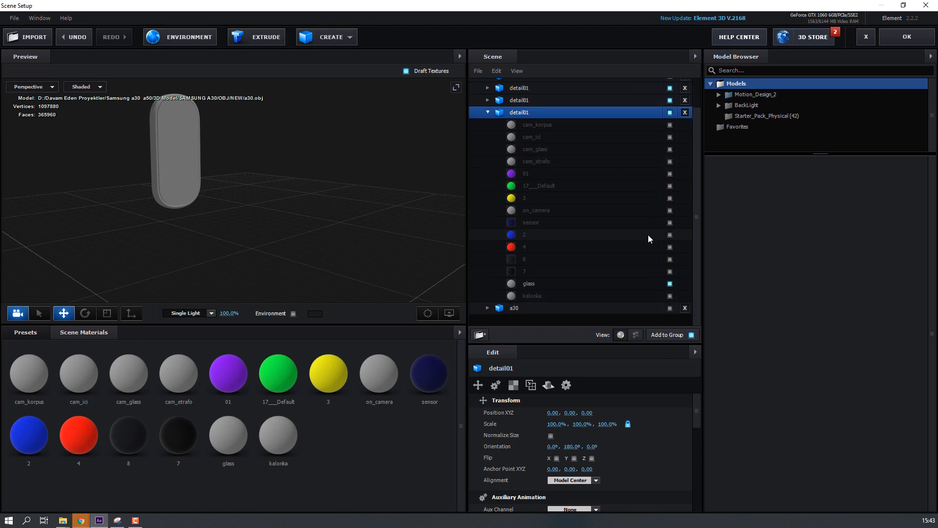
{"action": "left_click", "coordinate": [487, 112]}
Hide cam_korpus, cam_ici, cam_glass and glass in the fourth detail01 model, leaving only cam_etrafo visible.
{"action": "left_click", "coordinate": [487, 133]}
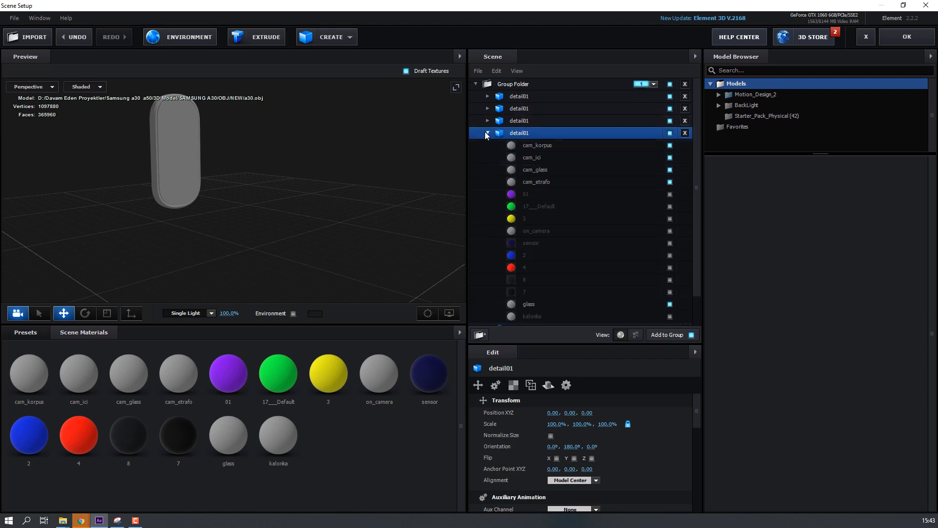
{"action": "left_click", "coordinate": [669, 147]}
{"action": "left_click", "coordinate": [670, 157]}
{"action": "left_click", "coordinate": [670, 170]}
{"action": "scroll", "coordinate": [603, 268], "scroll_direction": "down", "scroll_amount": 1}
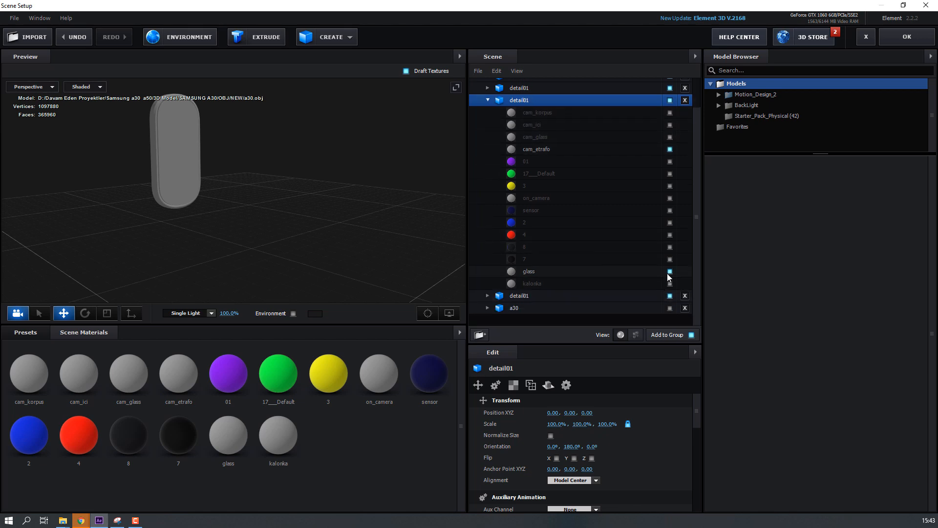
{"action": "left_click", "coordinate": [670, 272]}
{"action": "scroll", "coordinate": [624, 250], "scroll_direction": "up", "scroll_amount": 1}
{"action": "left_click", "coordinate": [542, 183]}
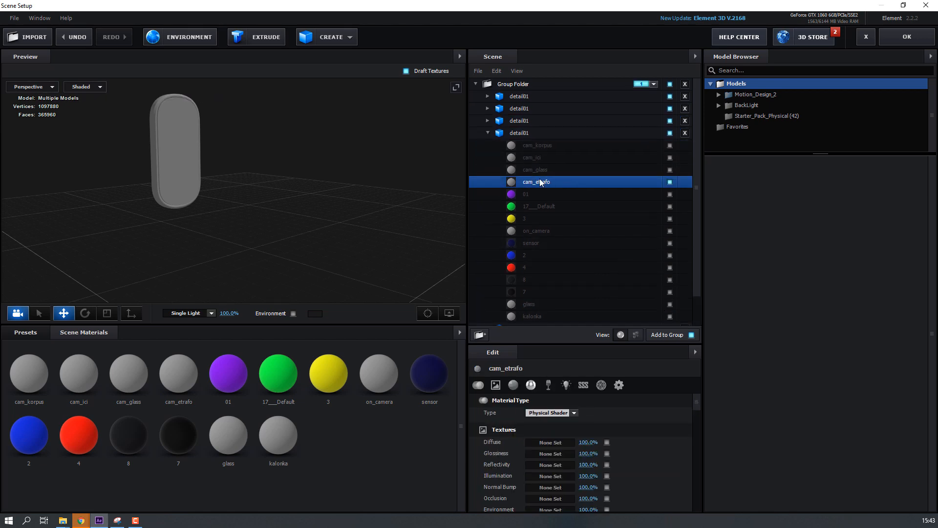
{"action": "left_click", "coordinate": [487, 133]}
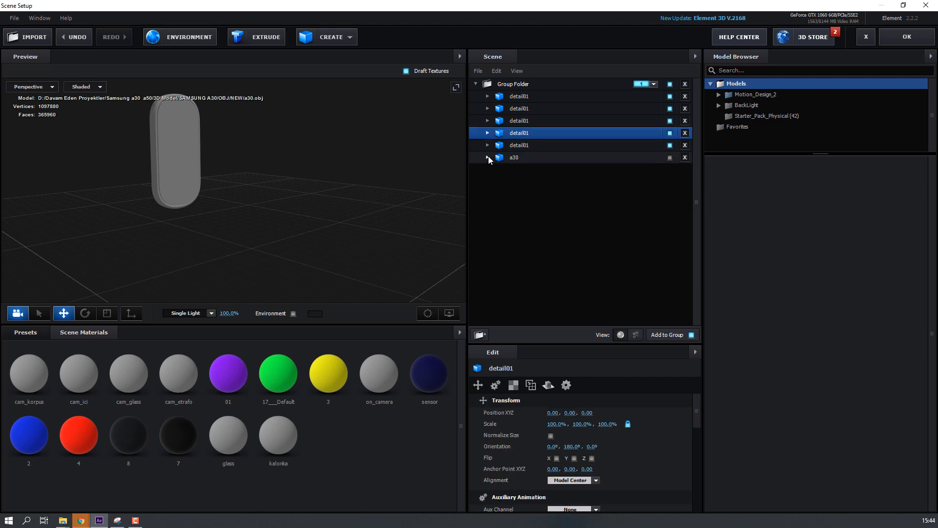
Hide cam_korpus, cam_ici, cam_etrafo and glass in the third detail01 model, leaving only cam_glass visible.
{"action": "left_click", "coordinate": [486, 121]}
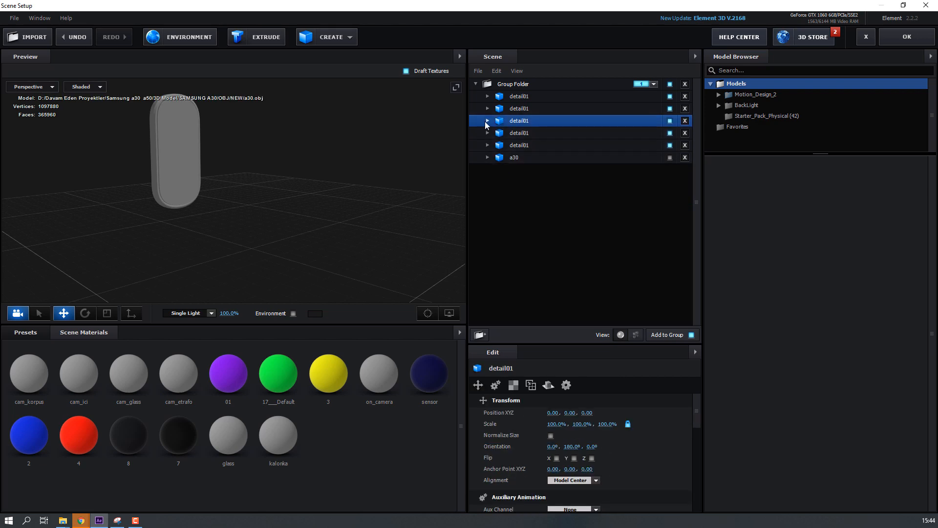
{"action": "left_click", "coordinate": [670, 133]}
{"action": "left_click", "coordinate": [670, 145]}
{"action": "left_click", "coordinate": [670, 170]}
{"action": "scroll", "coordinate": [670, 244], "scroll_direction": "down", "scroll_amount": 1}
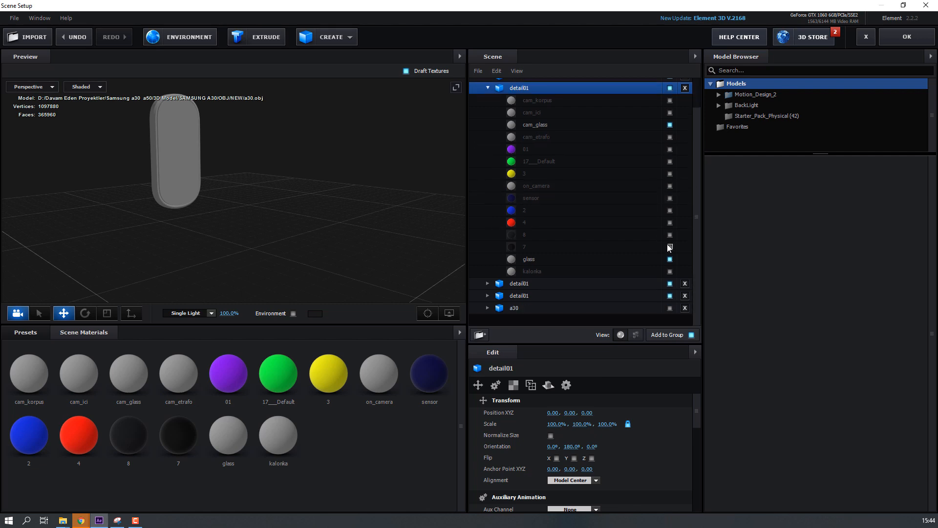
{"action": "left_click", "coordinate": [670, 259]}
{"action": "scroll", "coordinate": [634, 230], "scroll_direction": "up", "scroll_amount": 1}
{"action": "left_click", "coordinate": [543, 157]}
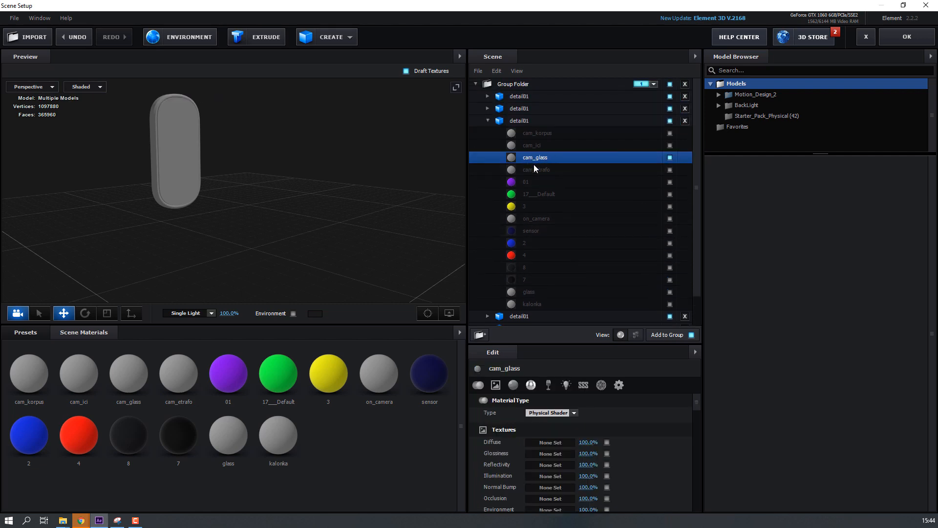
{"action": "left_click", "coordinate": [487, 120]}
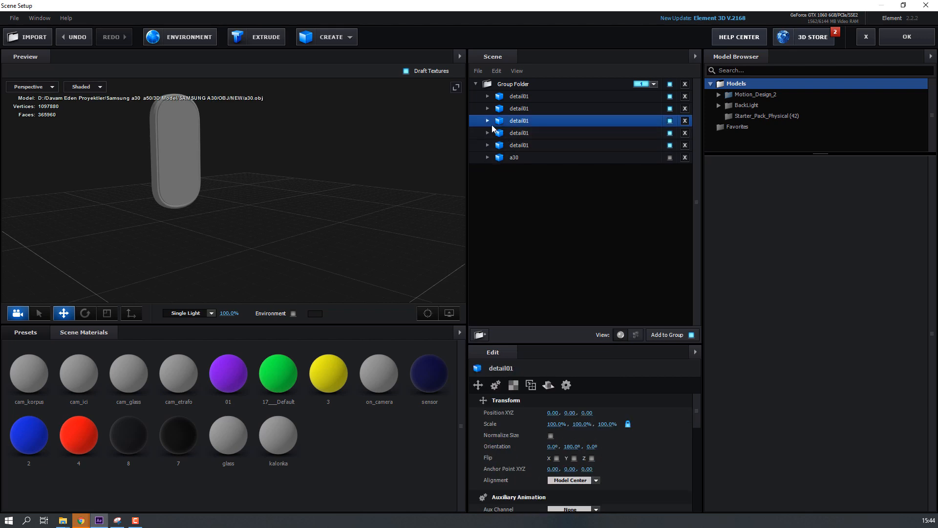
Hide cam_korpus, cam_glass, cam_etrafo and glass in the second detail01 model, leaving only cam_ici visible.
{"action": "left_click", "coordinate": [503, 112]}
{"action": "left_click", "coordinate": [488, 109]}
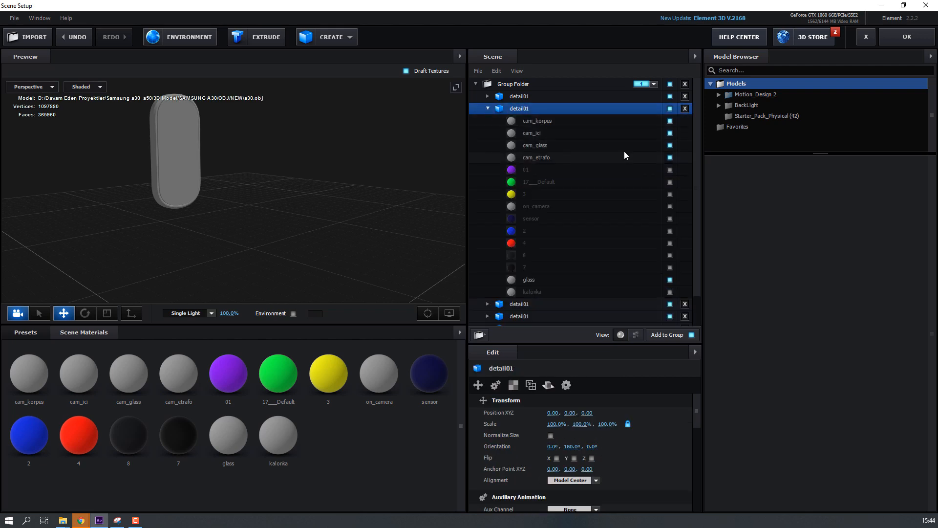
{"action": "left_click", "coordinate": [487, 108]}
{"action": "left_click", "coordinate": [488, 121]}
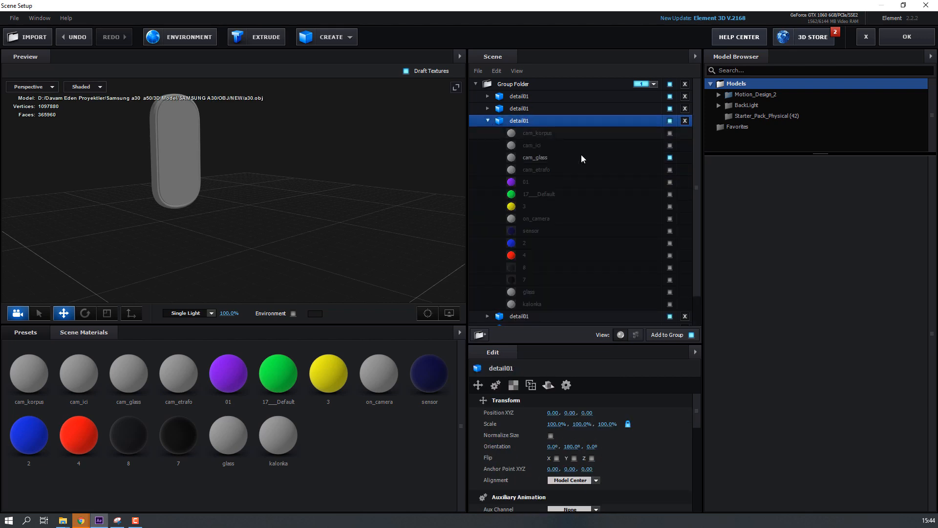
{"action": "left_click", "coordinate": [486, 121]}
{"action": "left_click", "coordinate": [488, 108]}
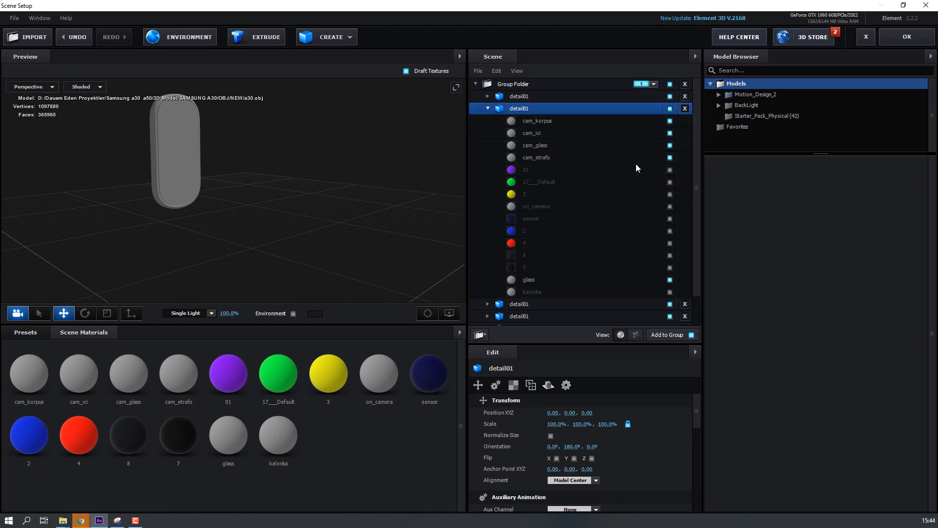
{"action": "left_click", "coordinate": [670, 121]}
{"action": "left_click", "coordinate": [670, 145]}
{"action": "left_click", "coordinate": [670, 158]}
{"action": "scroll", "coordinate": [650, 227], "scroll_direction": "down", "scroll_amount": 2}
{"action": "left_click", "coordinate": [670, 247]}
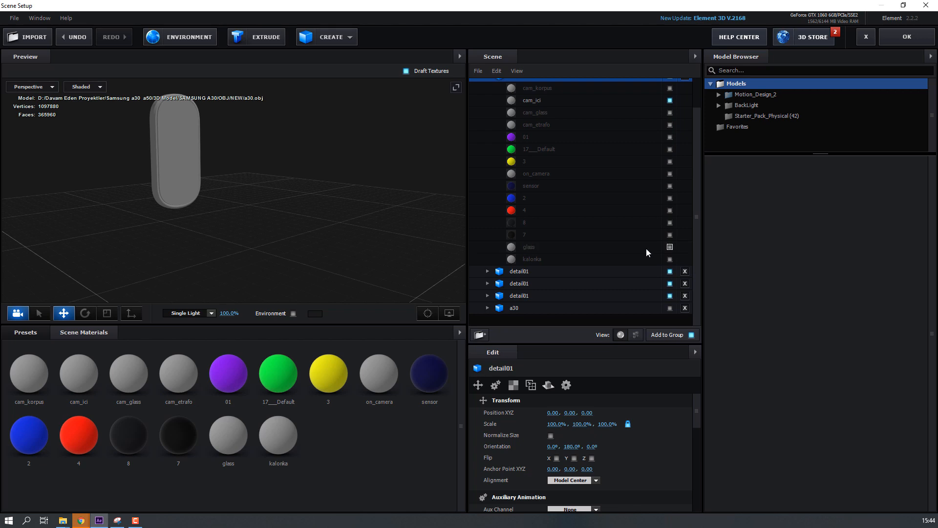
{"action": "scroll", "coordinate": [675, 249], "scroll_direction": "up", "scroll_amount": 2}
{"action": "left_click", "coordinate": [487, 108]}
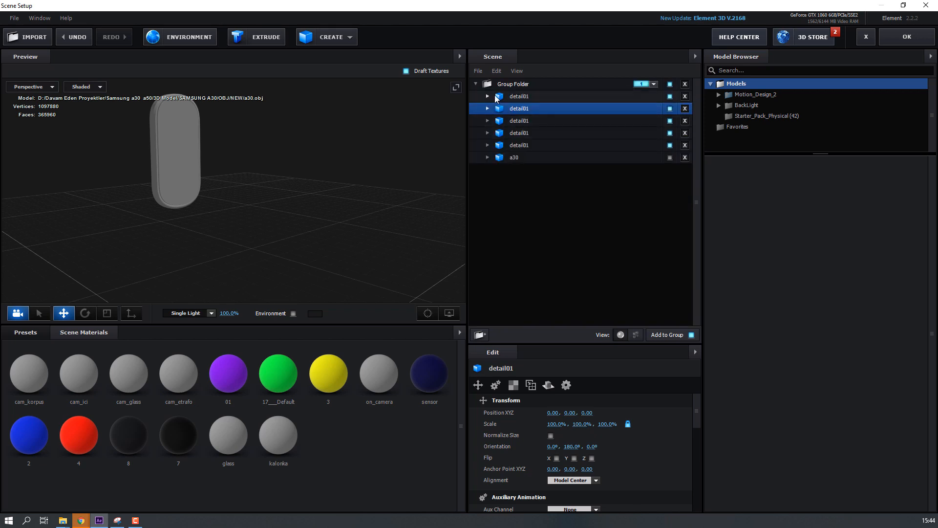
Hide cam_ici, cam_glass, cam_etrafo and glass in the first detail01 model, leaving only cam_korpus visible.
{"action": "left_click", "coordinate": [488, 96]}
{"action": "left_click", "coordinate": [670, 120]}
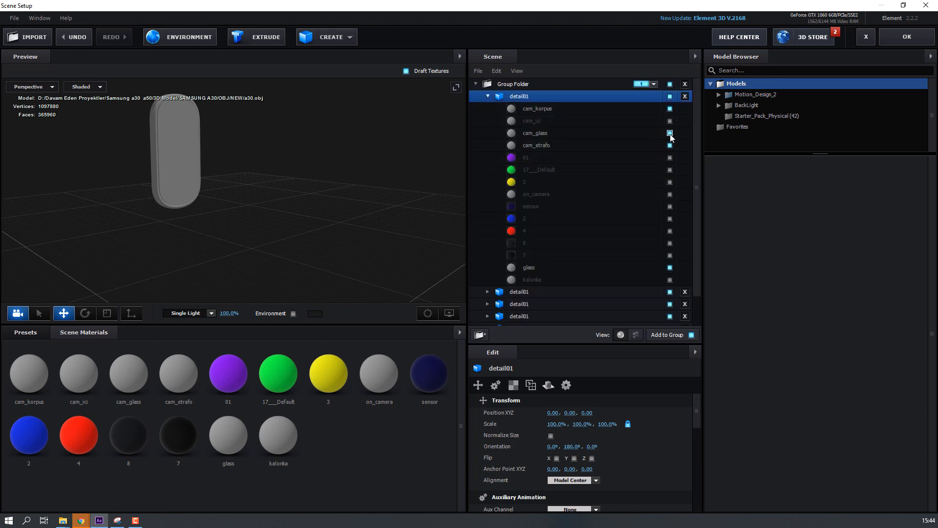
{"action": "left_click", "coordinate": [670, 133]}
{"action": "left_click", "coordinate": [670, 145]}
{"action": "left_click", "coordinate": [670, 267]}
{"action": "left_click", "coordinate": [488, 95]}
Check the separated camera parts by hiding all five detail01 models and showing them again one at a time.
{"action": "left_click_drag", "start_coordinate": [189, 134], "coordinate": [197, 151]}
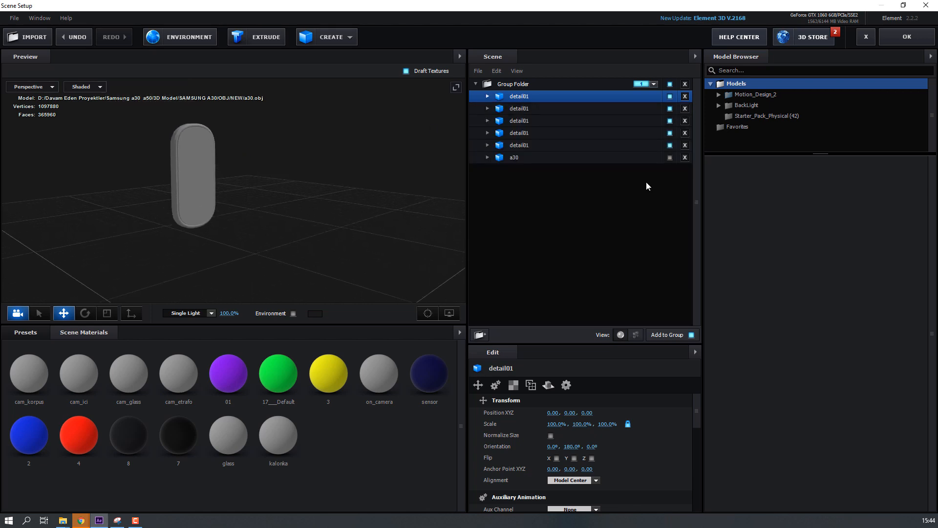
{"action": "left_click", "coordinate": [670, 145]}
{"action": "left_click", "coordinate": [670, 132]}
{"action": "left_click", "coordinate": [670, 120]}
{"action": "left_click", "coordinate": [670, 109]}
{"action": "left_click", "coordinate": [670, 96]}
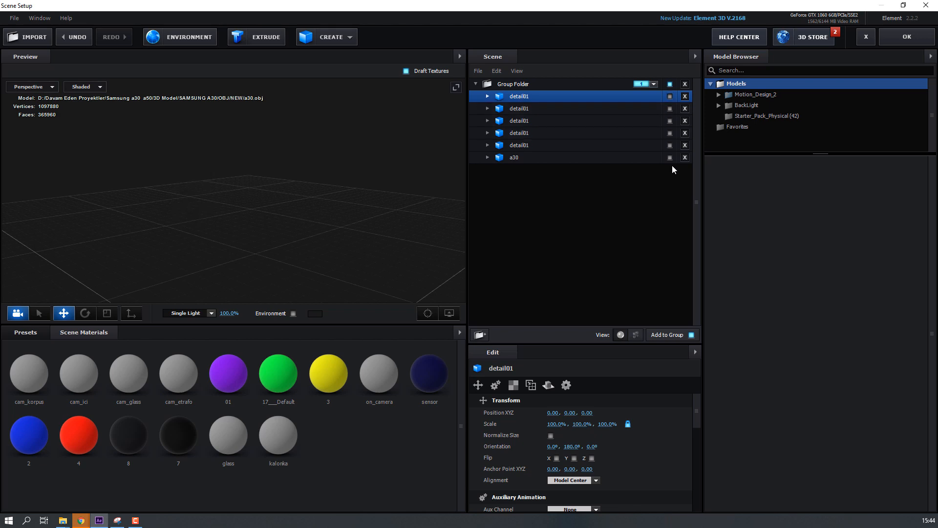
{"action": "left_click", "coordinate": [670, 145]}
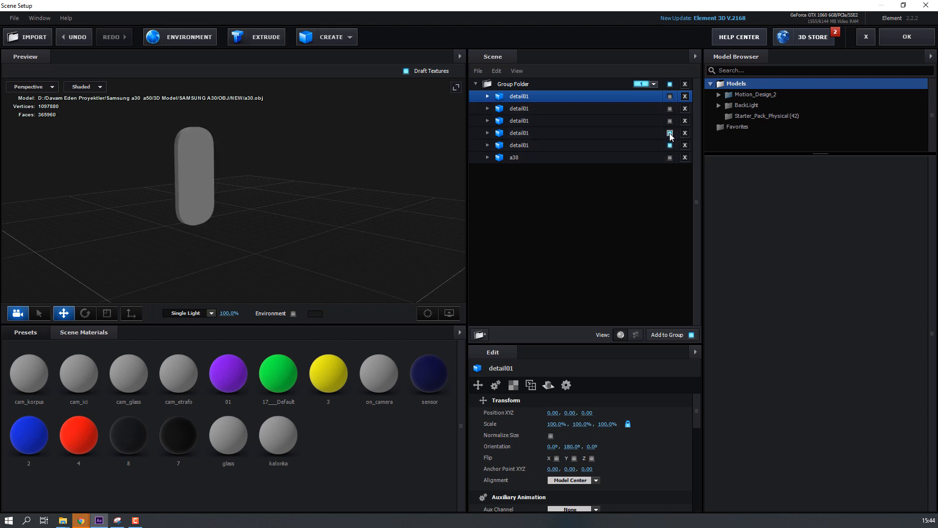
{"action": "left_click", "coordinate": [670, 145]}
{"action": "left_click", "coordinate": [670, 96]}
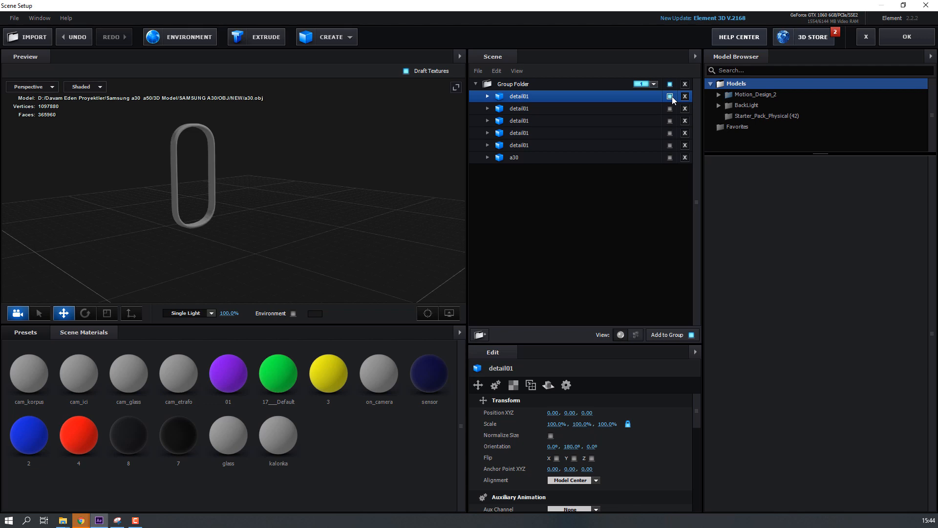
{"action": "left_click", "coordinate": [670, 109]}
{"action": "left_click", "coordinate": [670, 121]}
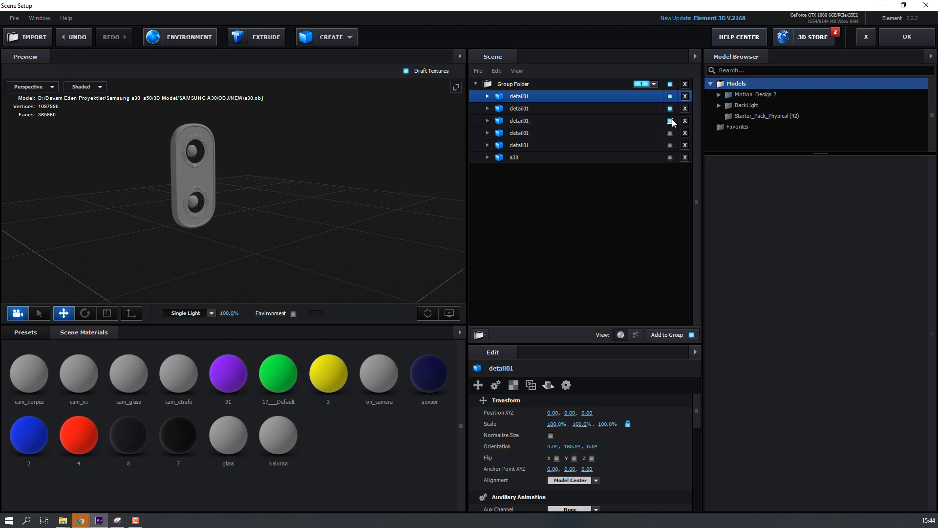
{"action": "left_click", "coordinate": [670, 133]}
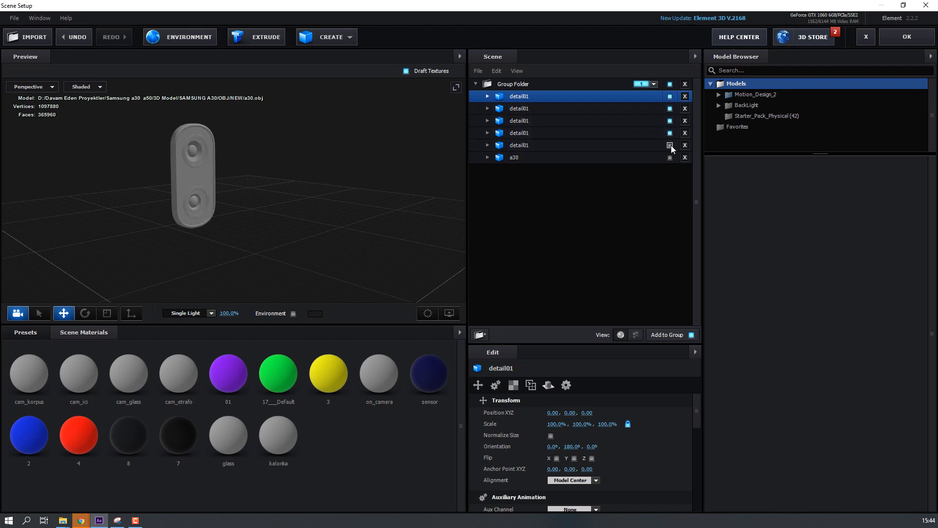
{"action": "left_click", "coordinate": [670, 145]}
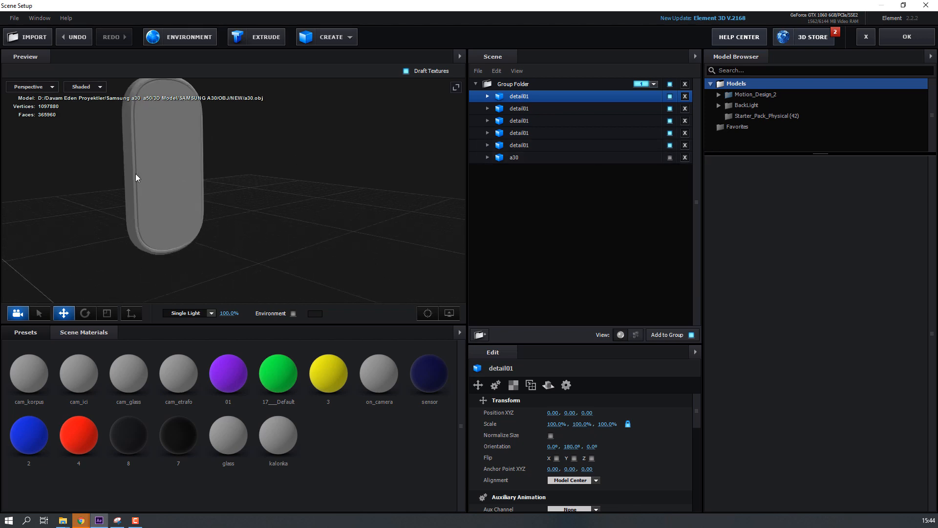
{"action": "left_click_drag", "start_coordinate": [136, 174], "coordinate": [228, 185]}
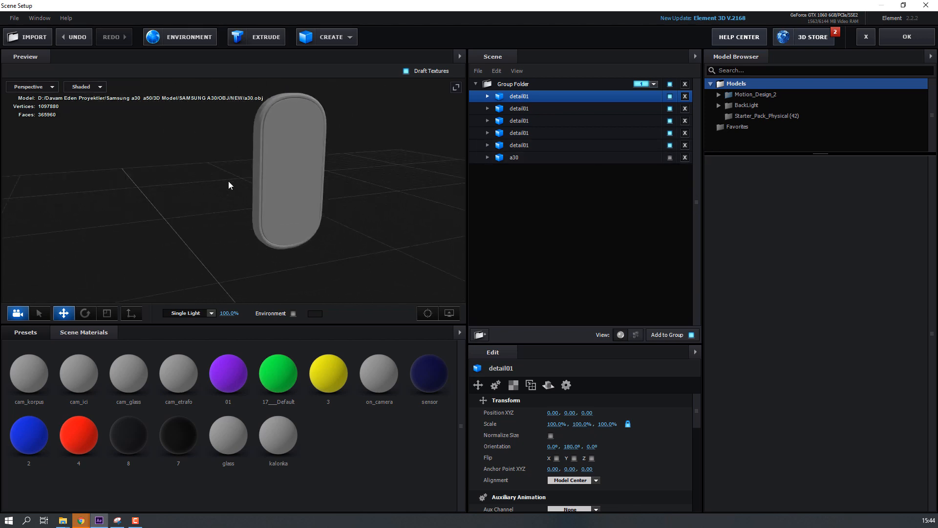
Hide the cam_korpus, cam_ici, cam_glass, cam_etrafo and glass parts of the a30 model and collapse it.
{"action": "left_click", "coordinate": [599, 150]}
{"action": "left_click", "coordinate": [572, 157]}
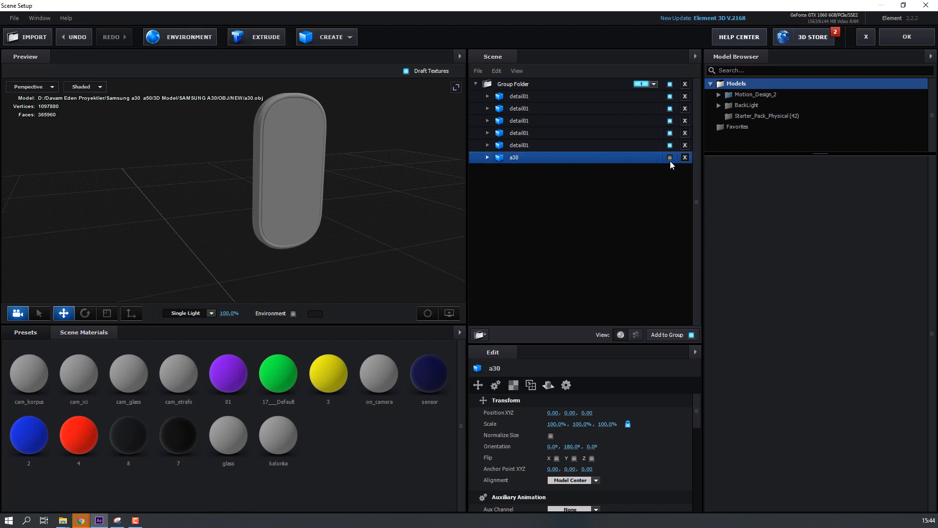
{"action": "left_click", "coordinate": [488, 157]}
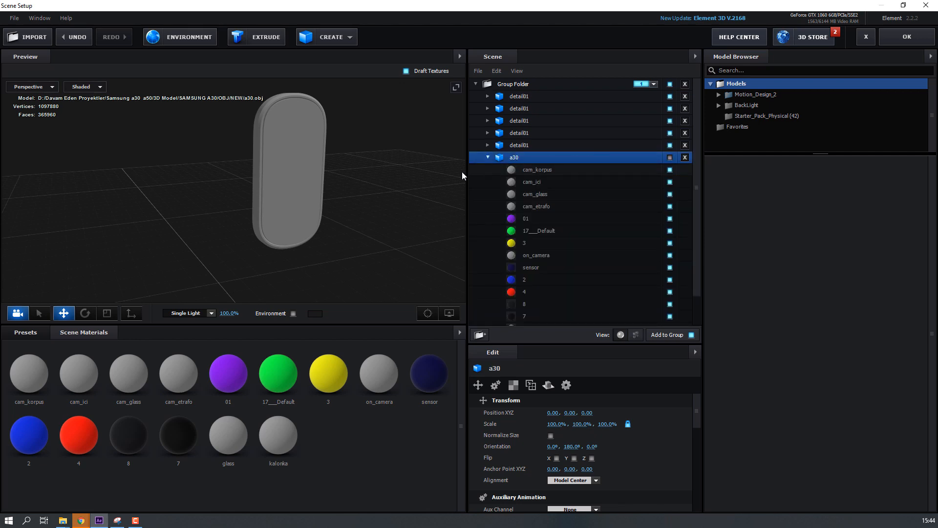
{"action": "left_click", "coordinate": [670, 170]}
{"action": "left_click", "coordinate": [670, 182]}
{"action": "left_click", "coordinate": [670, 194]}
{"action": "left_click", "coordinate": [670, 210]}
{"action": "left_click", "coordinate": [670, 208]}
{"action": "scroll", "coordinate": [605, 251], "scroll_direction": "down", "scroll_amount": 2}
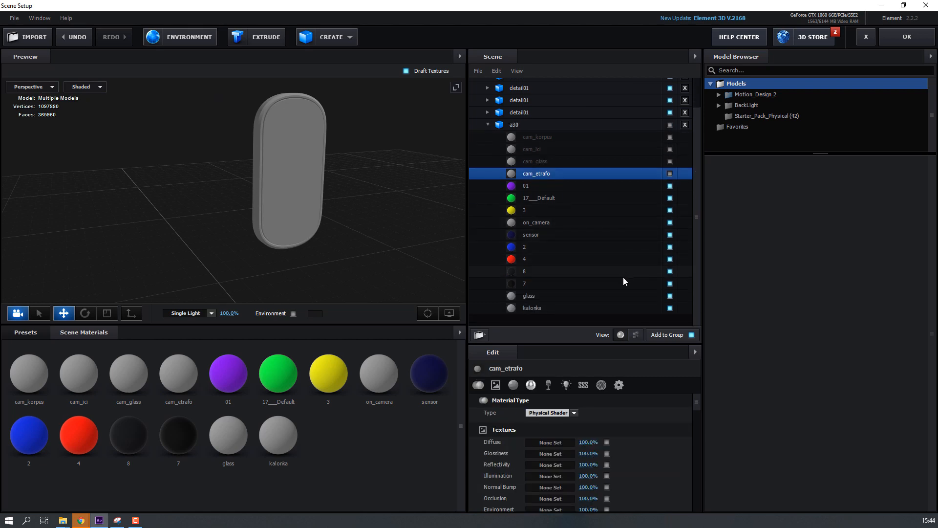
{"action": "left_click", "coordinate": [670, 296]}
{"action": "scroll", "coordinate": [548, 225], "scroll_direction": "up", "scroll_amount": 2}
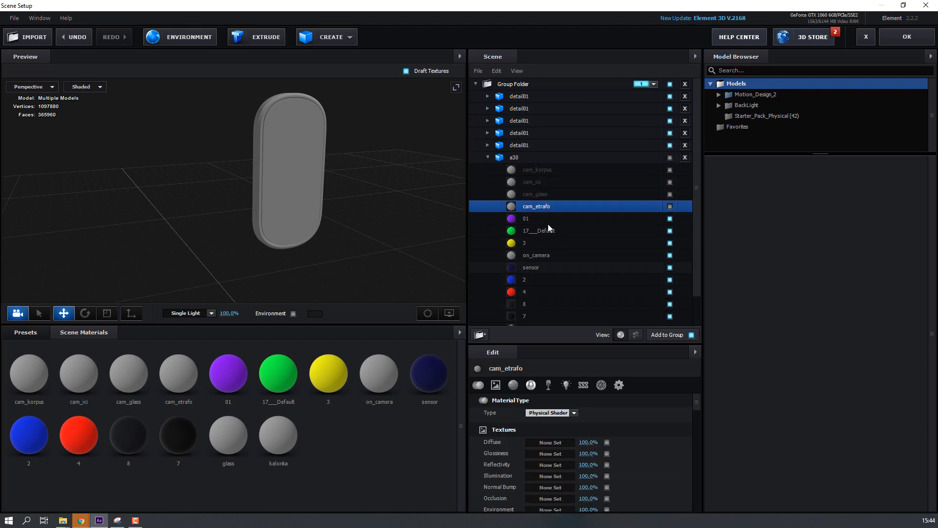
{"action": "double_click", "coordinate": [506, 161]}
Make the a30 model visible and rename it BODY.
{"action": "left_click", "coordinate": [669, 157]}
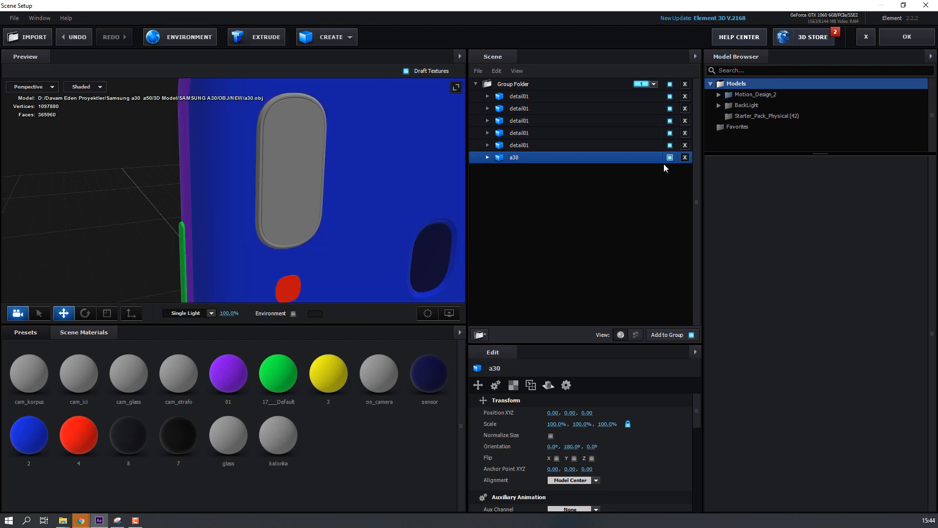
{"action": "left_click_drag", "start_coordinate": [324, 178], "coordinate": [255, 187]}
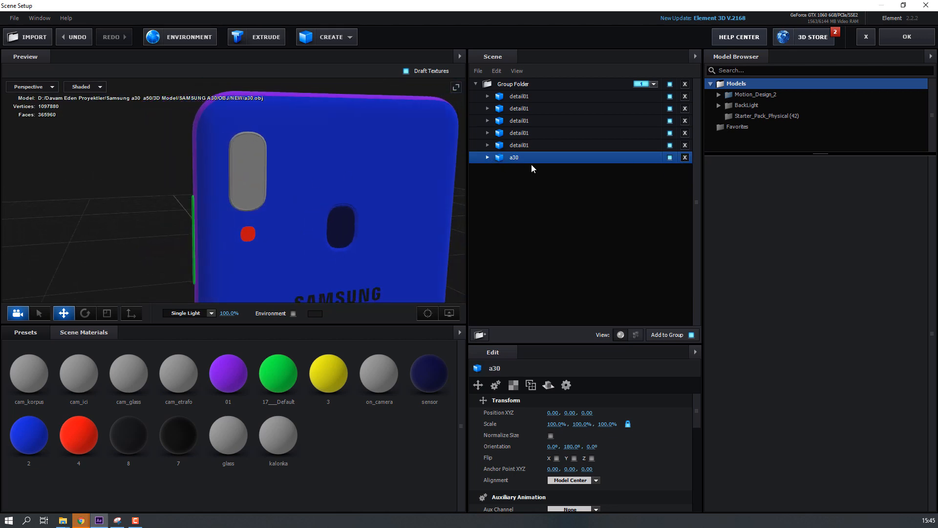
{"action": "double_click", "coordinate": [518, 158]}
{"action": "type", "text": "BODY"}
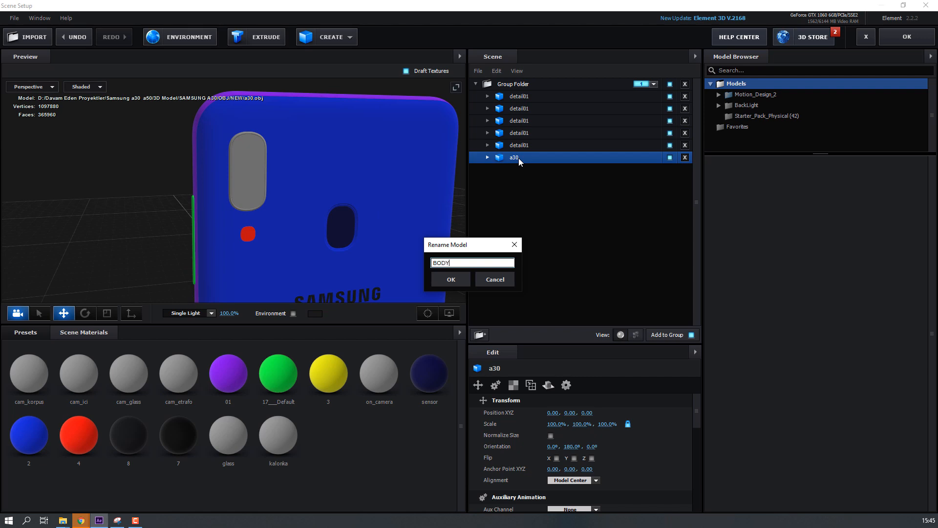
{"action": "key", "text": "Return"}
Apply the Chrome preset from the Physical materials to the phone's purple side frame.
{"action": "left_click_drag", "start_coordinate": [443, 169], "coordinate": [242, 199]}
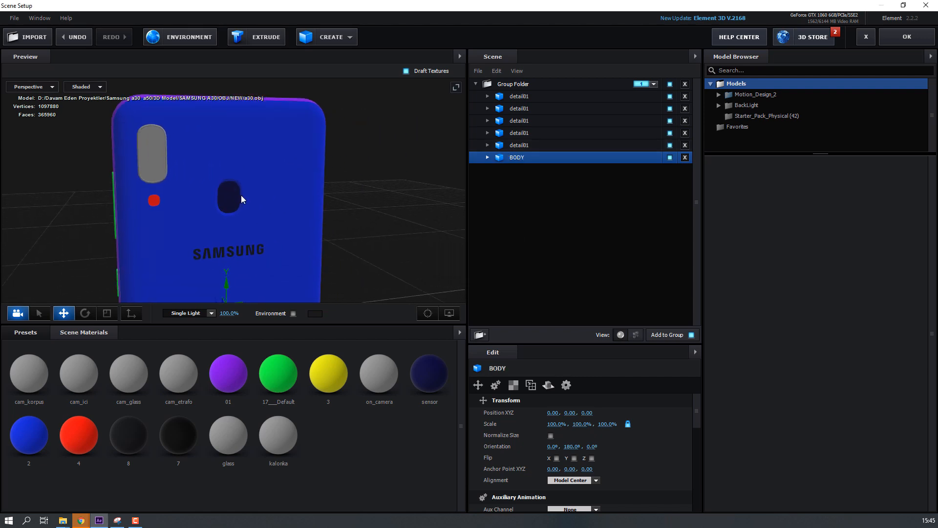
{"action": "left_click", "coordinate": [40, 333]}
{"action": "left_click", "coordinate": [46, 473]}
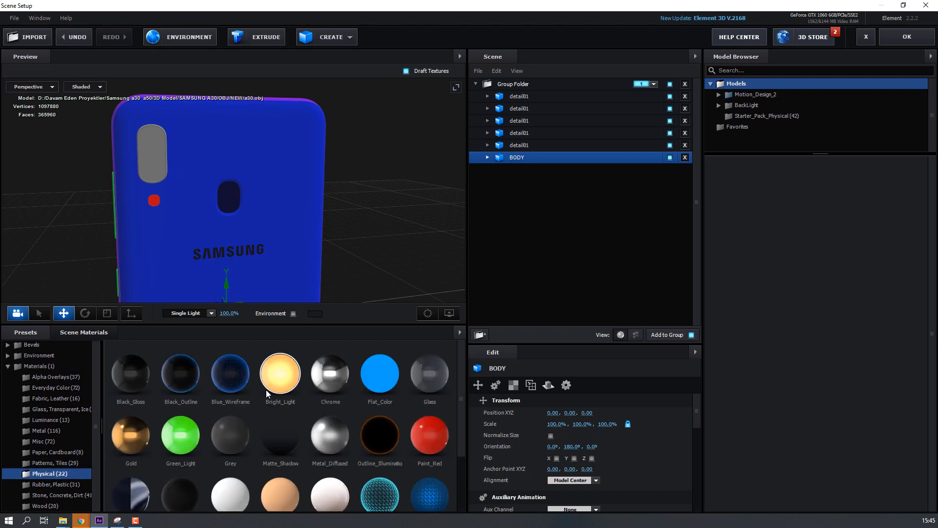
{"action": "scroll", "coordinate": [266, 389], "scroll_direction": "down", "scroll_amount": 2}
{"action": "scroll", "coordinate": [266, 389], "scroll_direction": "up", "scroll_amount": 2}
{"action": "left_click_drag", "start_coordinate": [328, 376], "coordinate": [206, 190]}
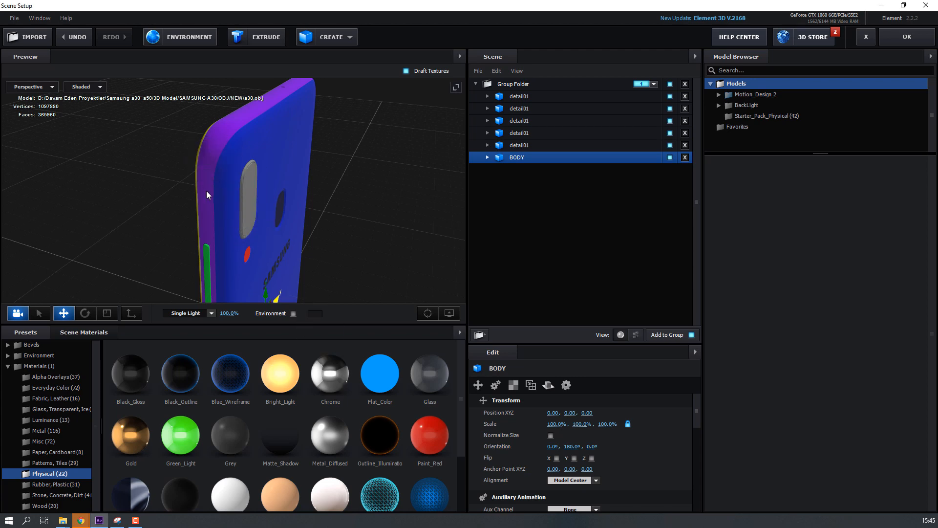
Try Glass on the front screen, replace it with Black_Gloss, and apply Black_Gloss to the yellow bezel too.
{"action": "scroll", "coordinate": [246, 230], "scroll_direction": "down", "scroll_amount": 2}
{"action": "left_click_drag", "start_coordinate": [182, 237], "coordinate": [278, 232]}
{"action": "left_click_drag", "start_coordinate": [421, 403], "coordinate": [271, 248]}
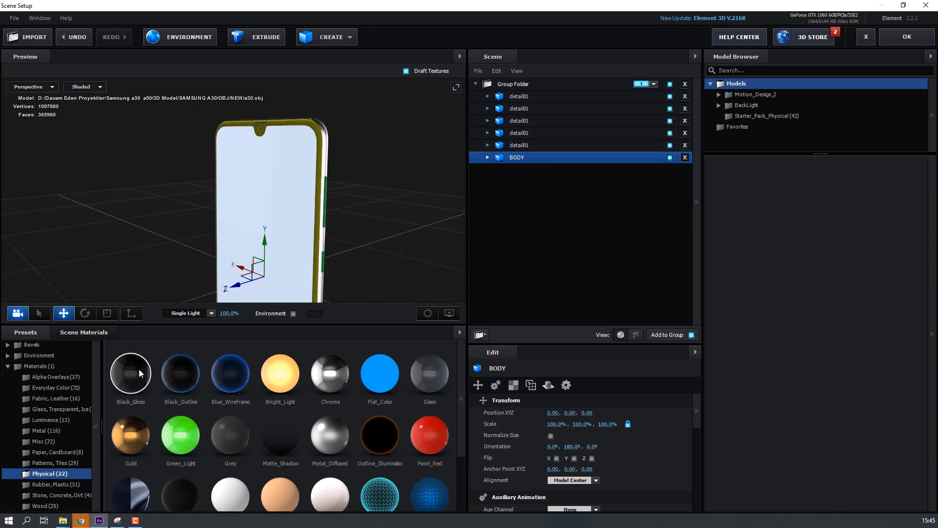
{"action": "left_click_drag", "start_coordinate": [139, 369], "coordinate": [284, 209]}
{"action": "scroll", "coordinate": [292, 194], "scroll_direction": "up", "scroll_amount": 2}
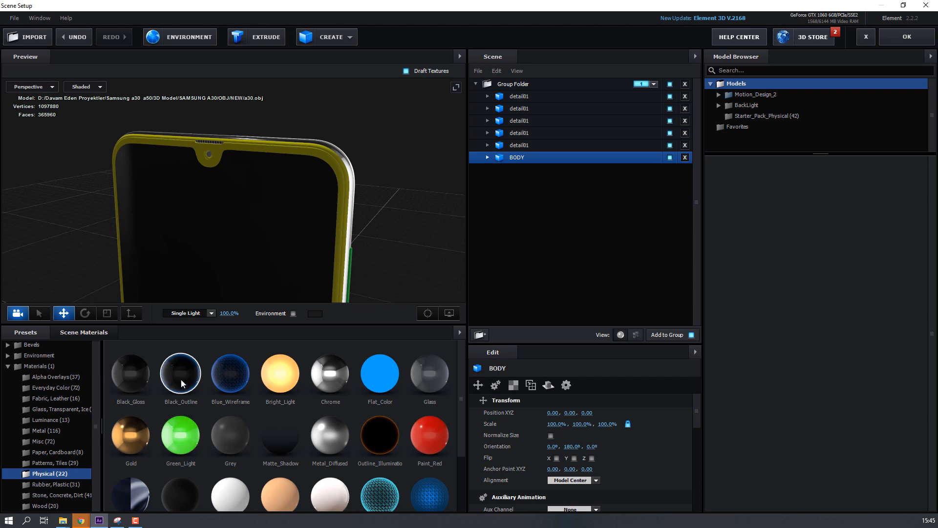
{"action": "left_click_drag", "start_coordinate": [127, 375], "coordinate": [225, 143]}
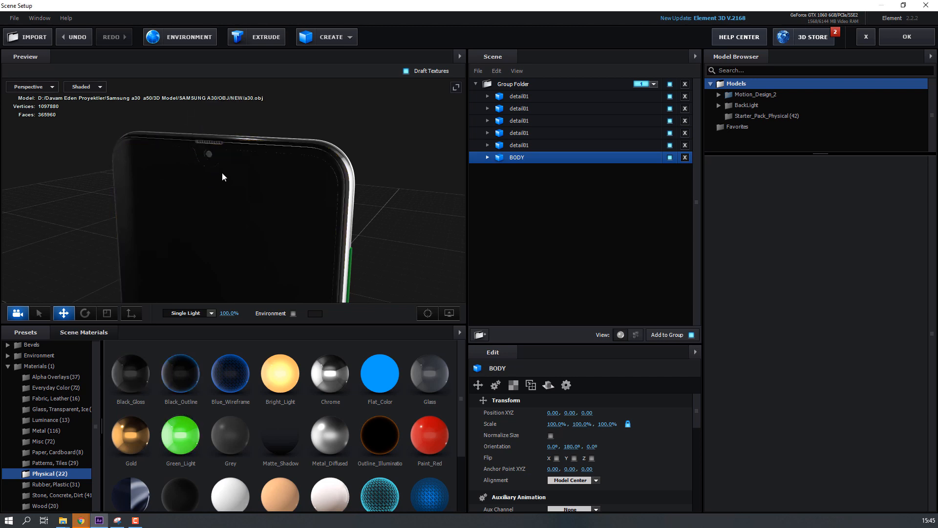
Apply the Black_Outline preset to the earpiece grille and the front bezel.
{"action": "scroll", "coordinate": [222, 145], "scroll_direction": "up", "scroll_amount": 3}
{"action": "scroll", "coordinate": [224, 159], "scroll_direction": "up", "scroll_amount": 2}
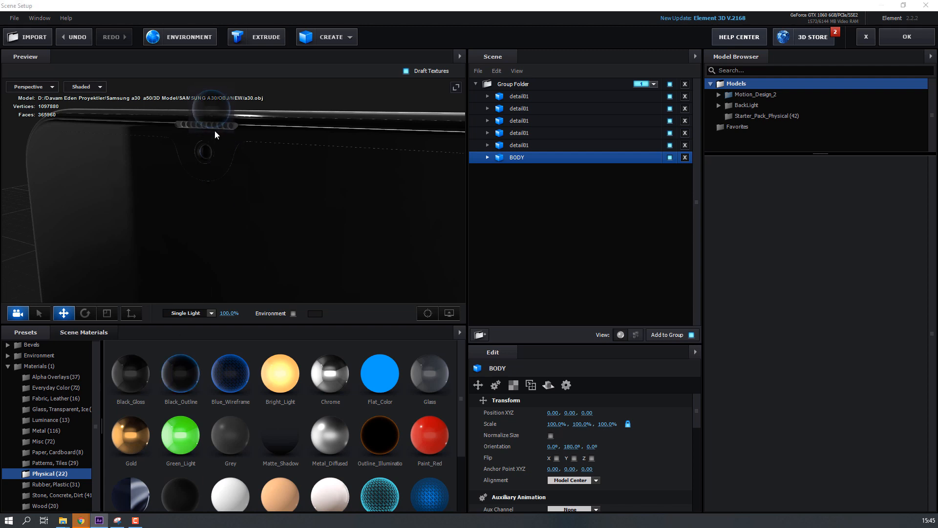
{"action": "left_click_drag", "start_coordinate": [215, 130], "coordinate": [216, 123]}
{"action": "scroll", "coordinate": [295, 208], "scroll_direction": "down", "scroll_amount": 3}
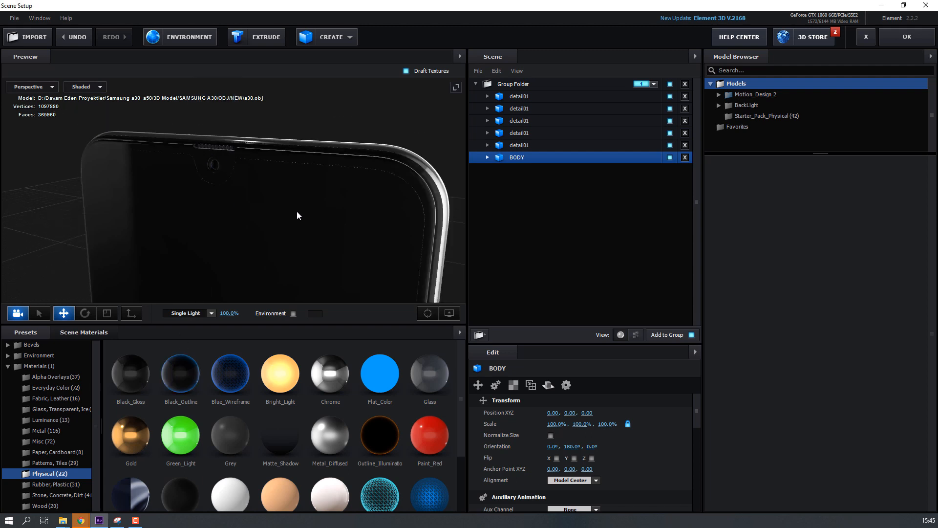
{"action": "scroll", "coordinate": [297, 212], "scroll_direction": "down", "scroll_amount": 2}
{"action": "left_click_drag", "start_coordinate": [194, 380], "coordinate": [357, 177]}
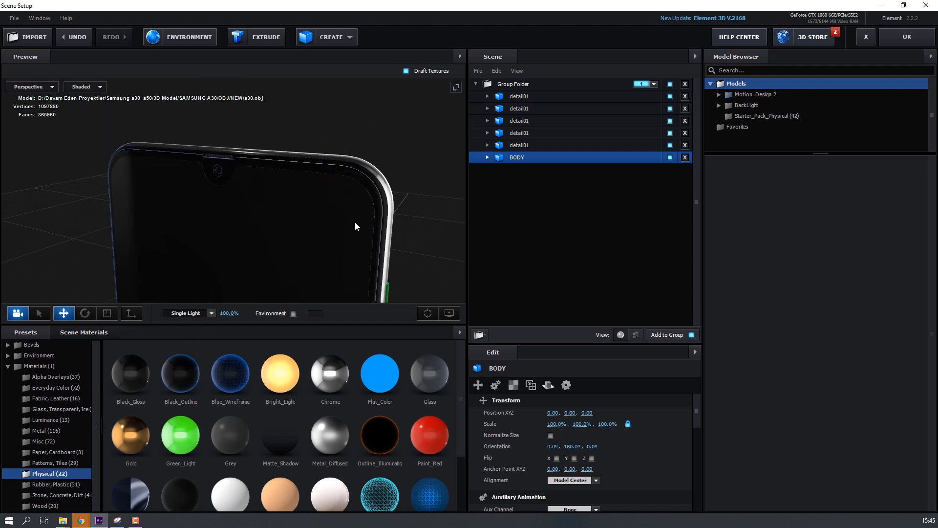
Apply the Black_Outline preset to the phone's blue back cover.
{"action": "left_click_drag", "start_coordinate": [354, 221], "coordinate": [204, 200]}
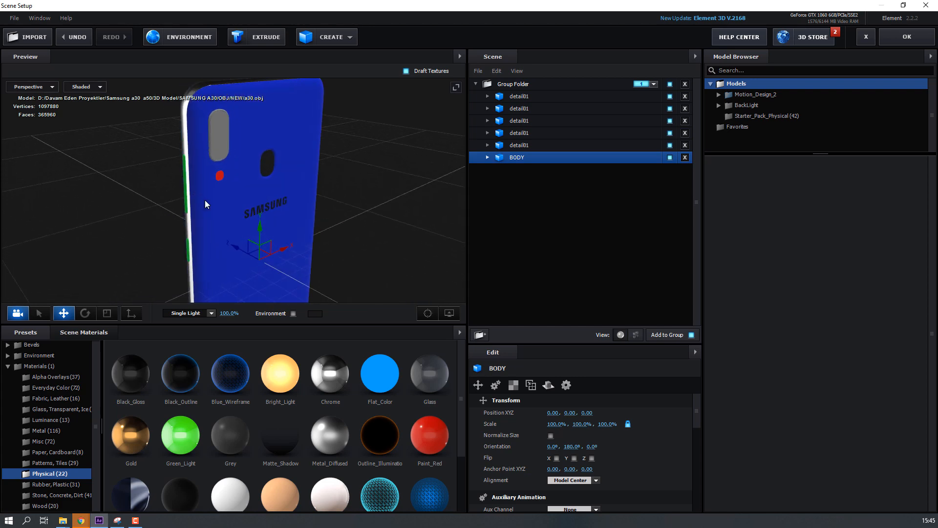
{"action": "left_click_drag", "start_coordinate": [191, 384], "coordinate": [210, 203]}
{"action": "left_click_drag", "start_coordinate": [210, 171], "coordinate": [300, 306]}
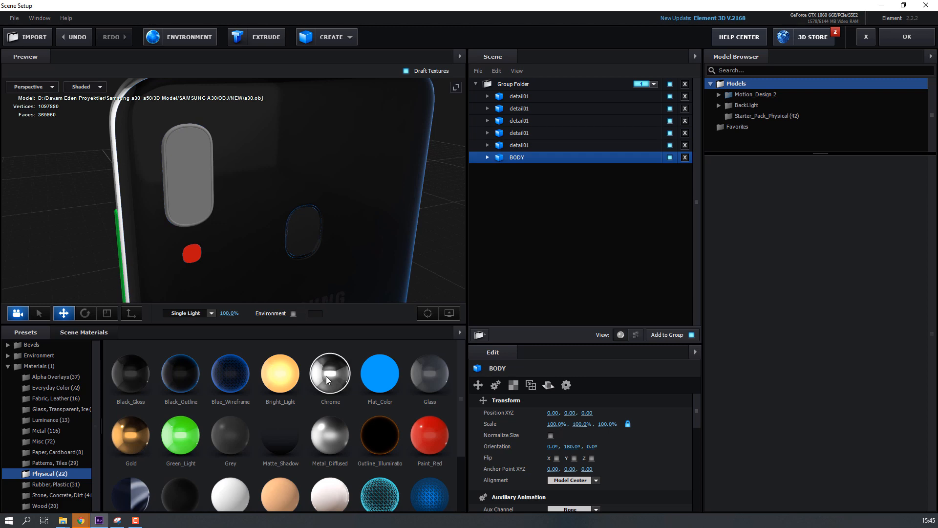
Apply the Chrome preset to the fingerprint sensor and the Gold preset to the red flash below the camera.
{"action": "left_click_drag", "start_coordinate": [327, 376], "coordinate": [355, 451]}
{"action": "scroll", "coordinate": [275, 431], "scroll_direction": "down", "scroll_amount": 1}
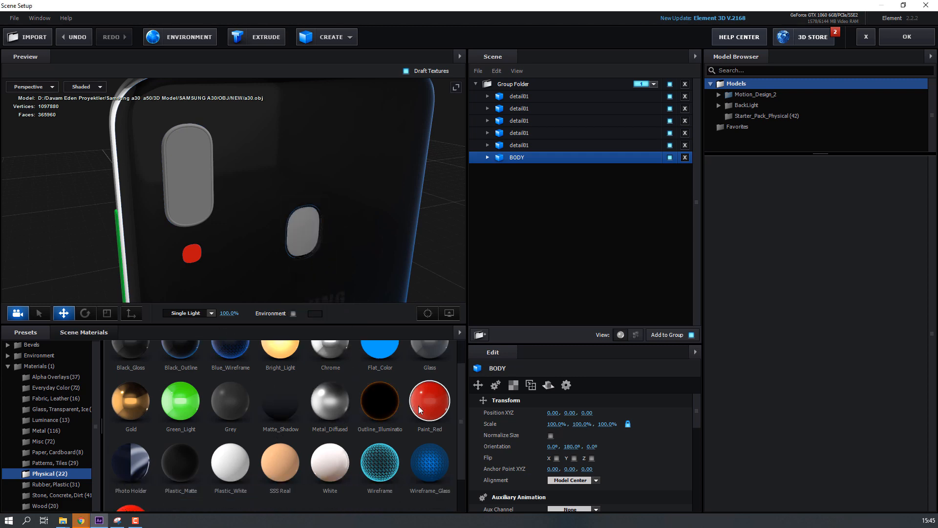
{"action": "left_click_drag", "start_coordinate": [430, 401], "coordinate": [271, 323]}
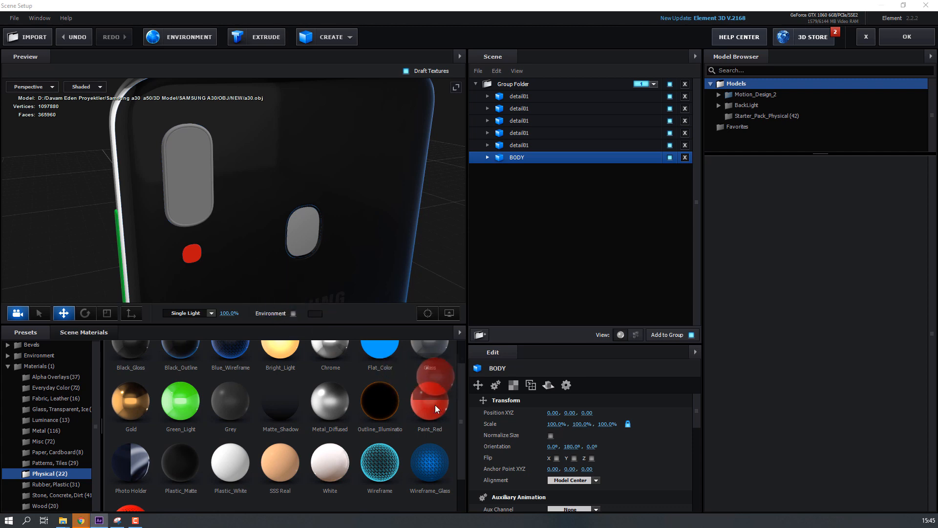
{"action": "mouse_move", "coordinate": [131, 401]}
{"action": "left_mouse_down"}
{"action": "mouse_move", "coordinate": [194, 259]}
{"action": "mouse_move", "coordinate": [150, 253]}
{"action": "mouse_move", "coordinate": [155, 228]}
{"action": "mouse_move", "coordinate": [195, 231]}
{"action": "mouse_move", "coordinate": [279, 277]}
{"action": "left_mouse_up"}
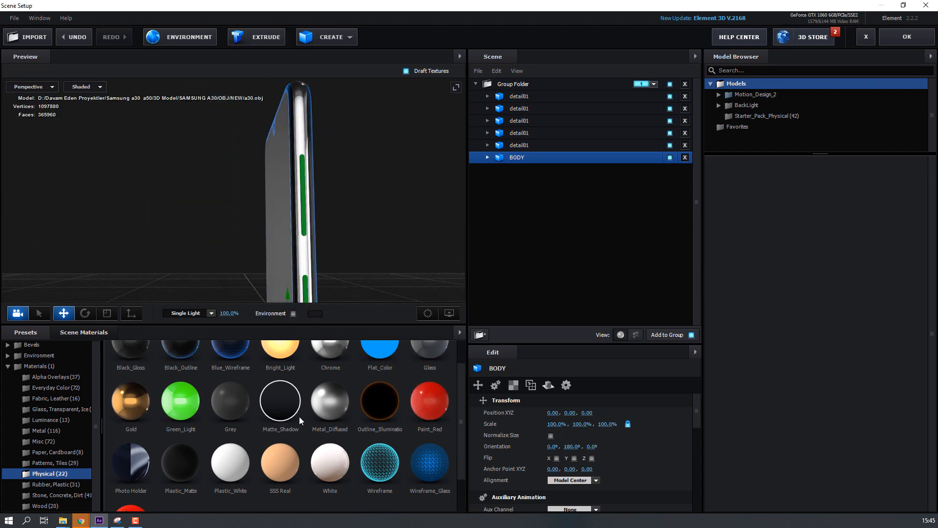
Apply the Metal_Diffused preset to the green side buttons and Black_Gloss to the fingerprint sensor.
{"action": "left_click_drag", "start_coordinate": [315, 410], "coordinate": [303, 212]}
{"action": "left_click_drag", "start_coordinate": [308, 290], "coordinate": [216, 312]}
{"action": "left_click_drag", "start_coordinate": [230, 277], "coordinate": [332, 226]}
{"action": "scroll", "coordinate": [147, 390], "scroll_direction": "up", "scroll_amount": 1}
{"action": "left_click_drag", "start_coordinate": [139, 388], "coordinate": [234, 218]}
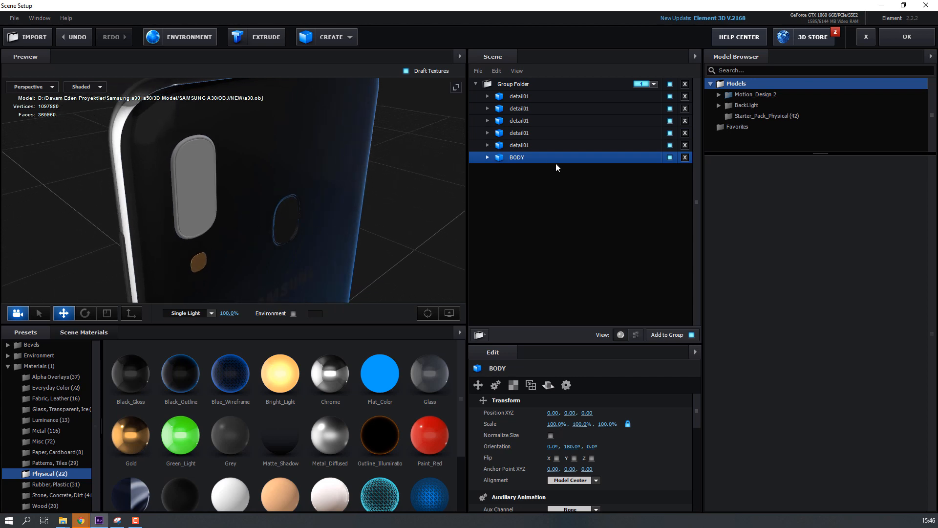
Apply the Black_Gloss preset to the fifth detail01 model and expand its material list.
{"action": "left_click", "coordinate": [534, 145]}
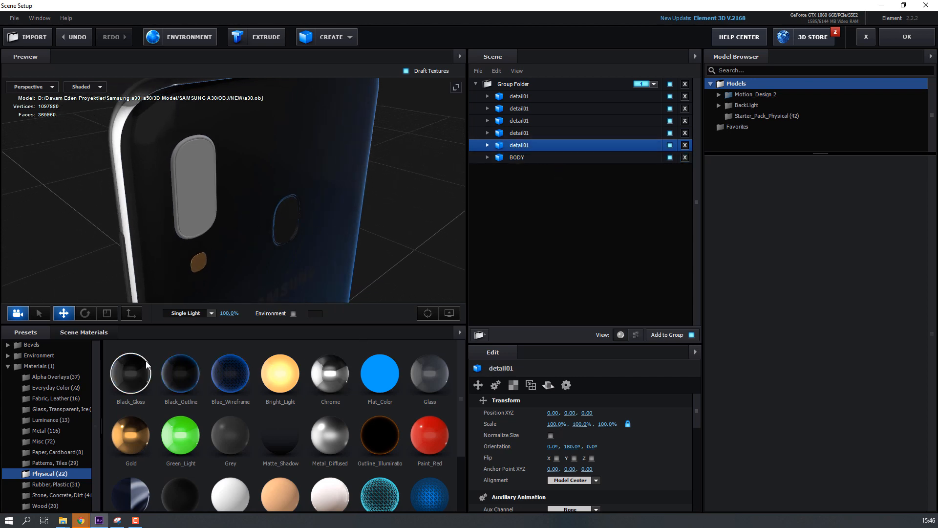
{"action": "left_click_drag", "start_coordinate": [135, 371], "coordinate": [517, 146]}
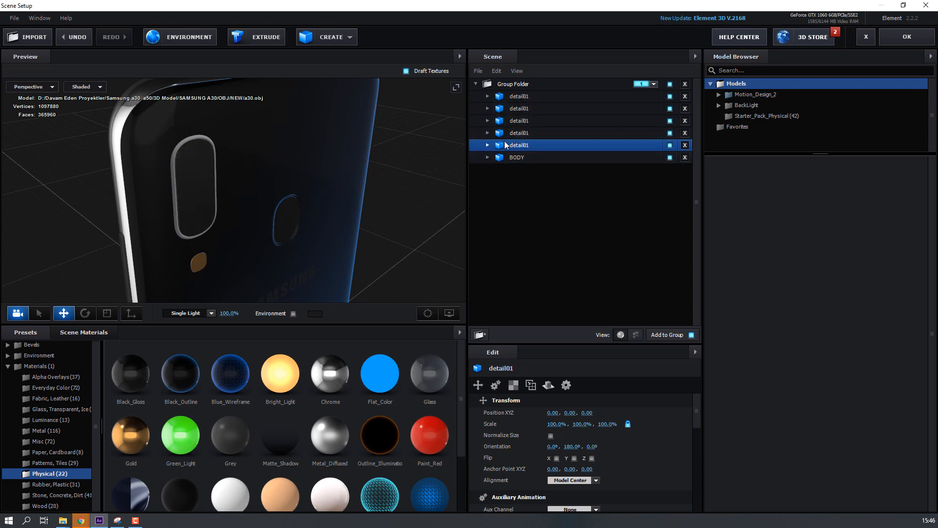
{"action": "left_click", "coordinate": [488, 145]}
{"action": "scroll", "coordinate": [562, 284], "scroll_direction": "down", "scroll_amount": 1}
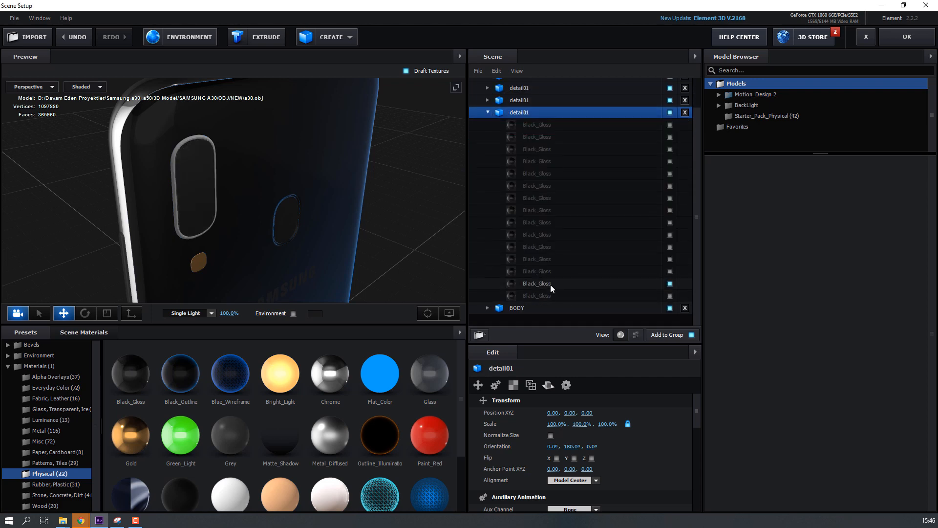
Try the Glass preset on the fifth detail01 model's visible part with its Force Opacity set to 70%.
{"action": "left_click", "coordinate": [544, 284]}
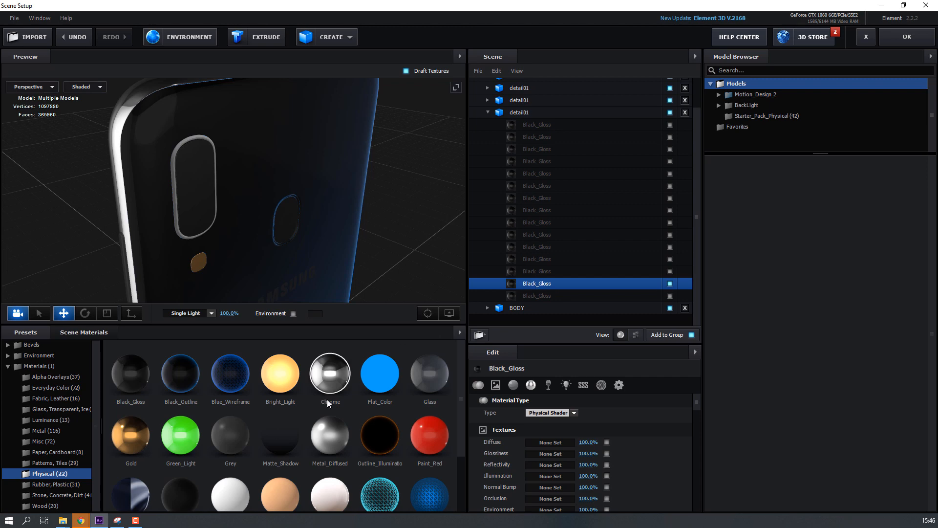
{"action": "left_click_drag", "start_coordinate": [432, 390], "coordinate": [539, 286]}
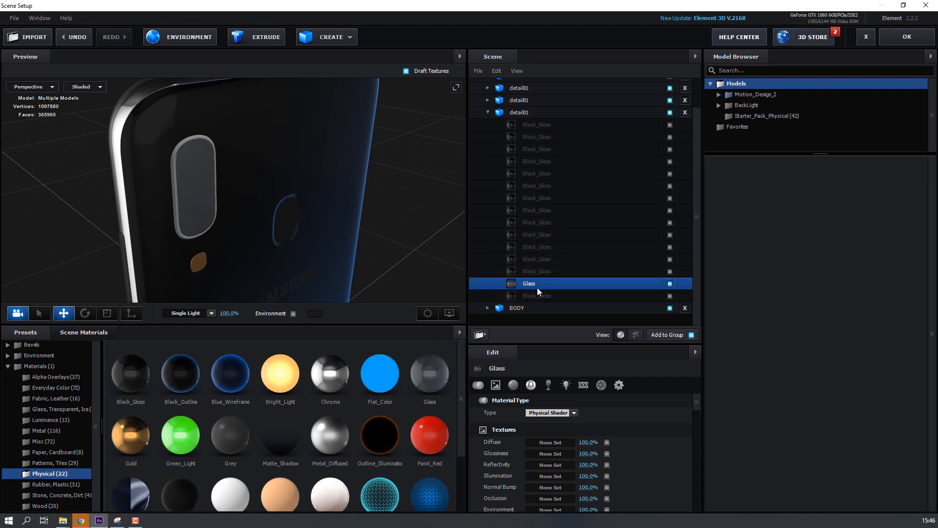
{"action": "left_click_drag", "start_coordinate": [698, 402], "coordinate": [684, 487]}
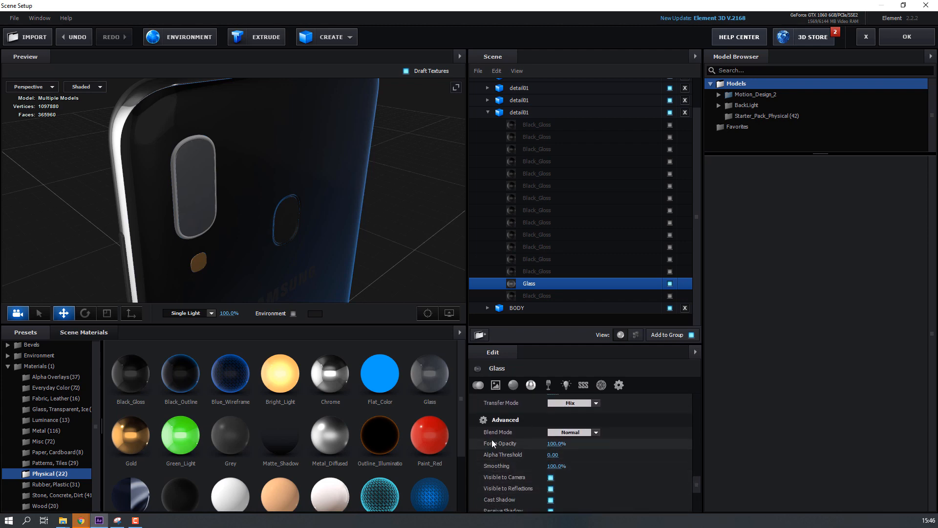
{"action": "left_click_drag", "start_coordinate": [558, 443], "coordinate": [552, 443]}
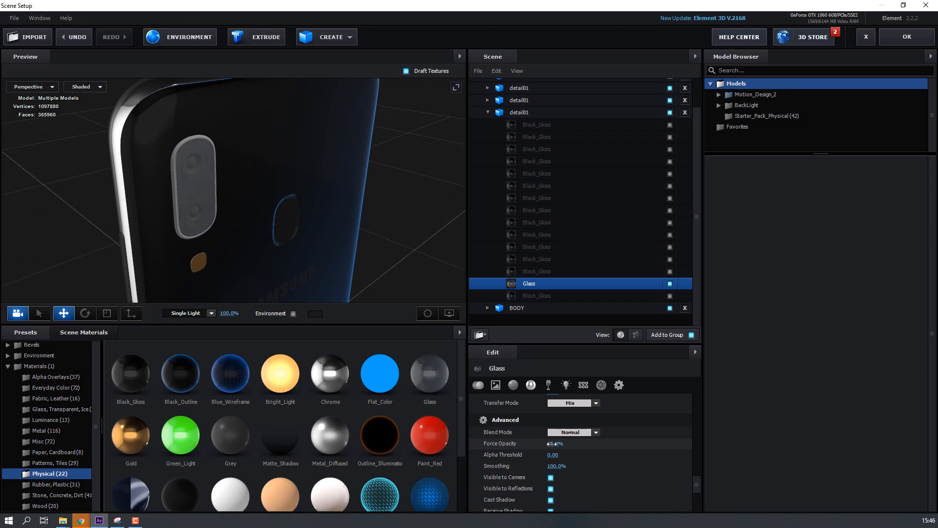
{"action": "left_click", "coordinate": [556, 444]}
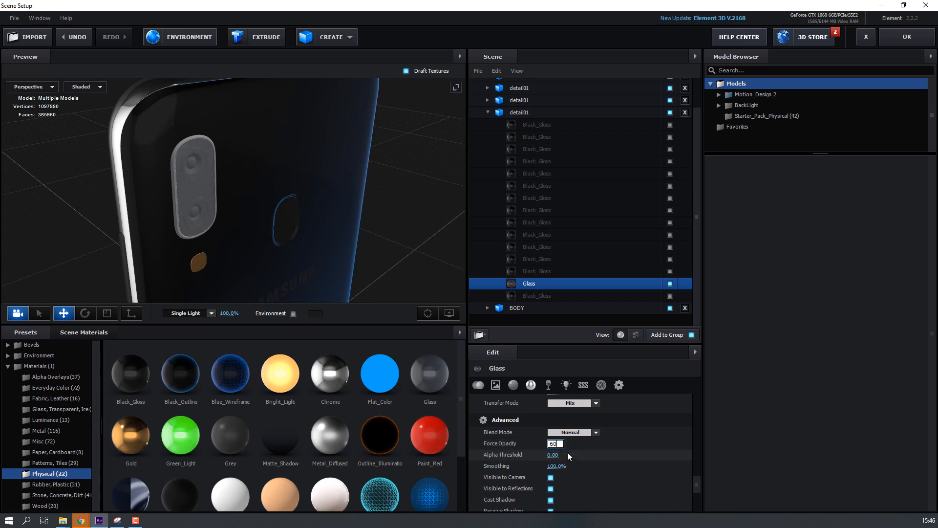
{"action": "key", "text": "Return"}
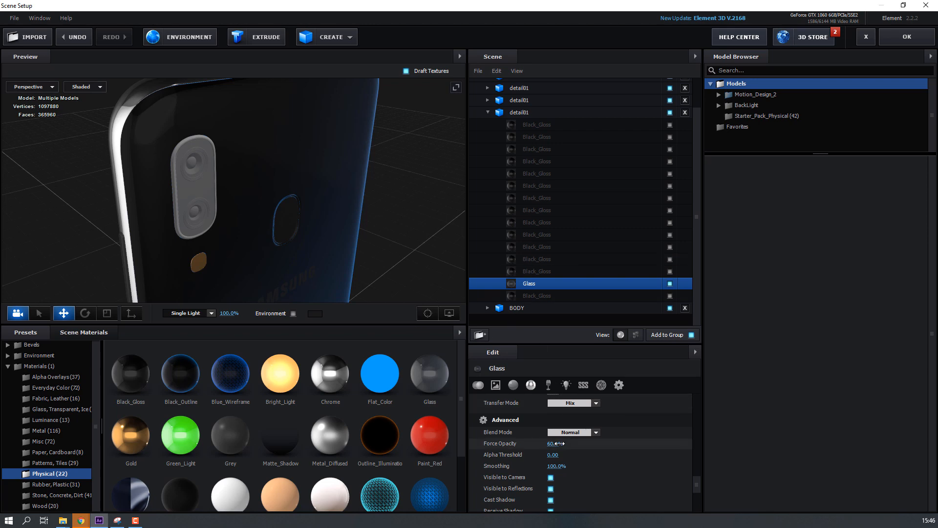
{"action": "key", "text": "Return"}
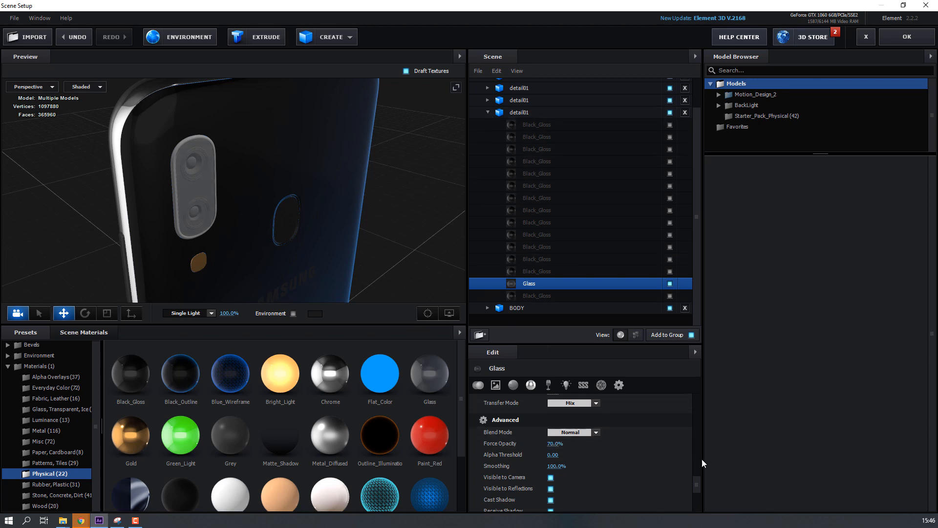
{"action": "left_click_drag", "start_coordinate": [698, 485], "coordinate": [696, 458]}
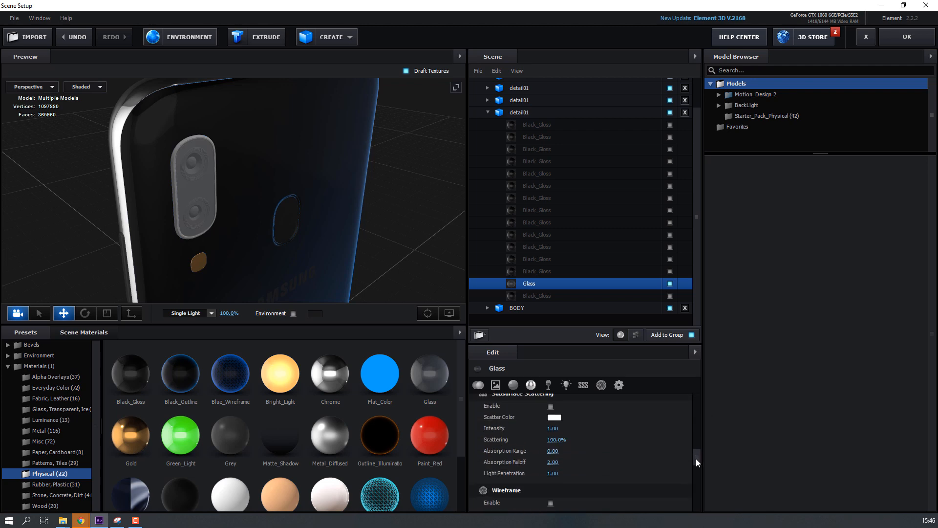
Apply Black_Gloss to the fifth detail01 model's visible part, set its Force Opacity to 80%, and collapse the model.
{"action": "left_click_drag", "start_coordinate": [134, 378], "coordinate": [537, 285]}
{"action": "scroll", "coordinate": [642, 452], "scroll_direction": "down", "scroll_amount": 5}
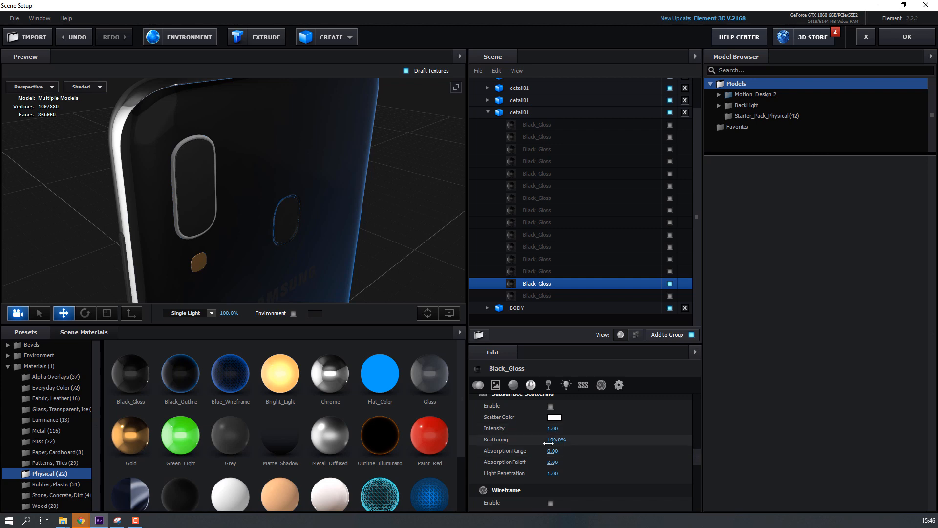
{"action": "scroll", "coordinate": [574, 472], "scroll_direction": "down", "scroll_amount": 4}
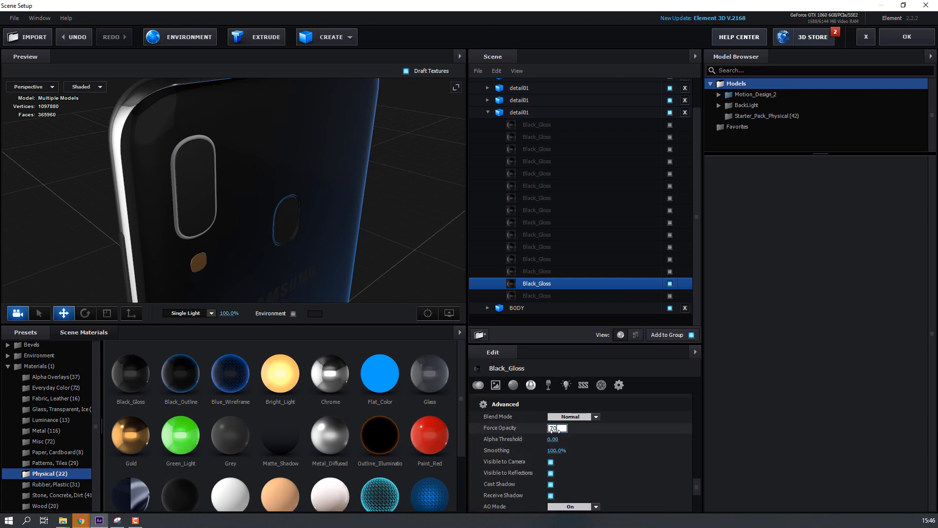
{"action": "key", "text": "Return"}
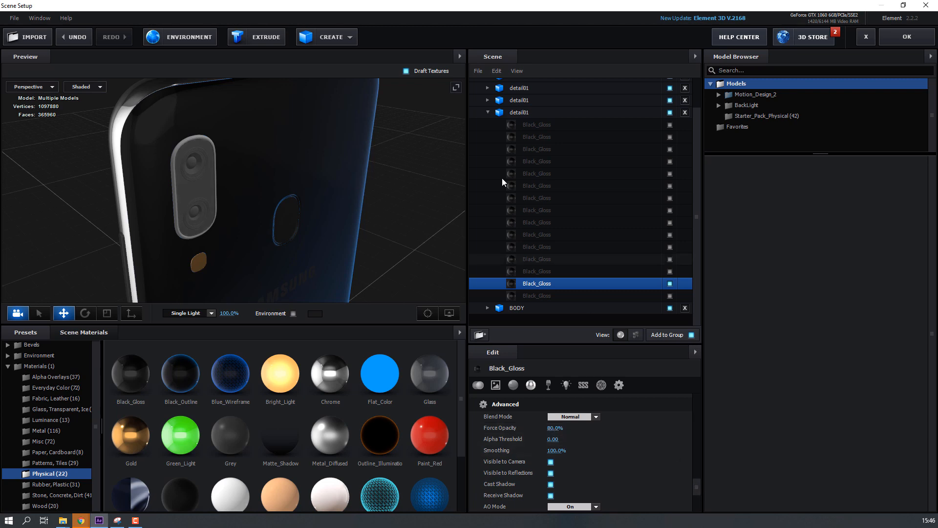
{"action": "left_click", "coordinate": [487, 112]}
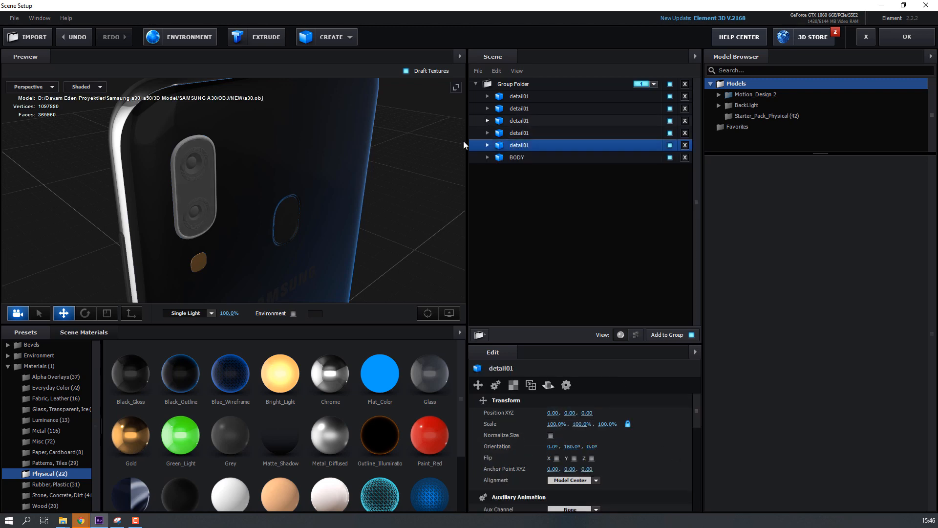
Apply the Black_Gloss preset to the fourth and third detail01 models.
{"action": "left_click", "coordinate": [514, 133]}
{"action": "left_click_drag", "start_coordinate": [132, 370], "coordinate": [517, 137]}
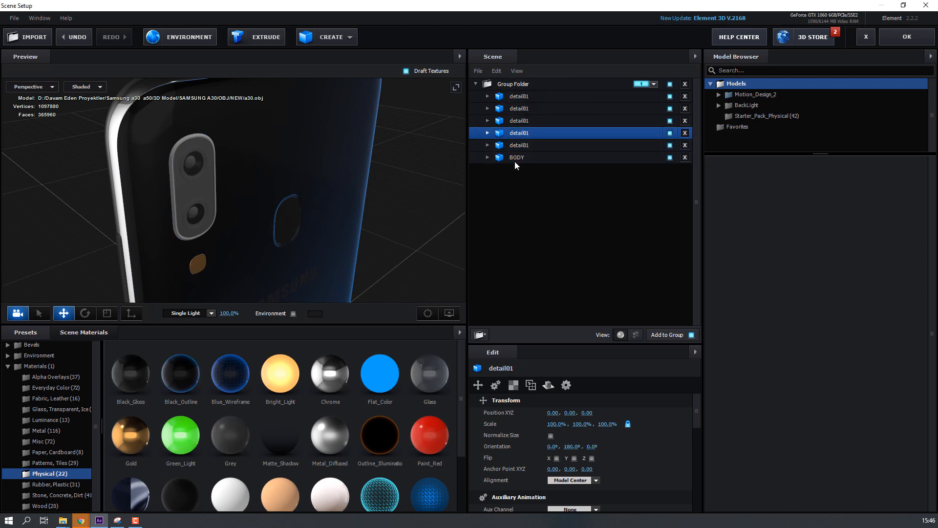
{"action": "left_click", "coordinate": [521, 123]}
{"action": "left_click_drag", "start_coordinate": [138, 365], "coordinate": [518, 124]}
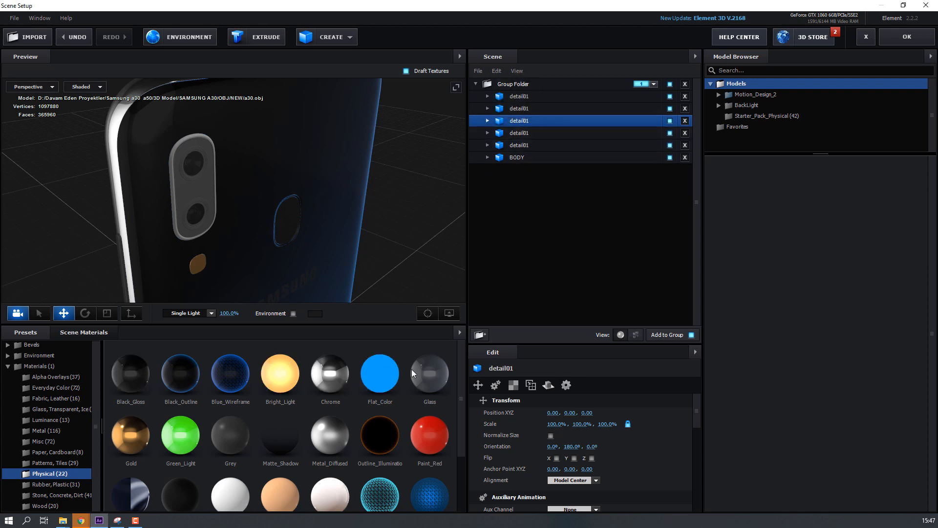
Apply the Glass preset to the third detail01 model and inspect the camera lenses up close.
{"action": "left_click_drag", "start_coordinate": [412, 369], "coordinate": [515, 125]}
{"action": "scroll", "coordinate": [185, 228], "scroll_direction": "up", "scroll_amount": 3}
{"action": "left_click_drag", "start_coordinate": [186, 227], "coordinate": [207, 207]}
{"action": "scroll", "coordinate": [209, 210], "scroll_direction": "up", "scroll_amount": 2}
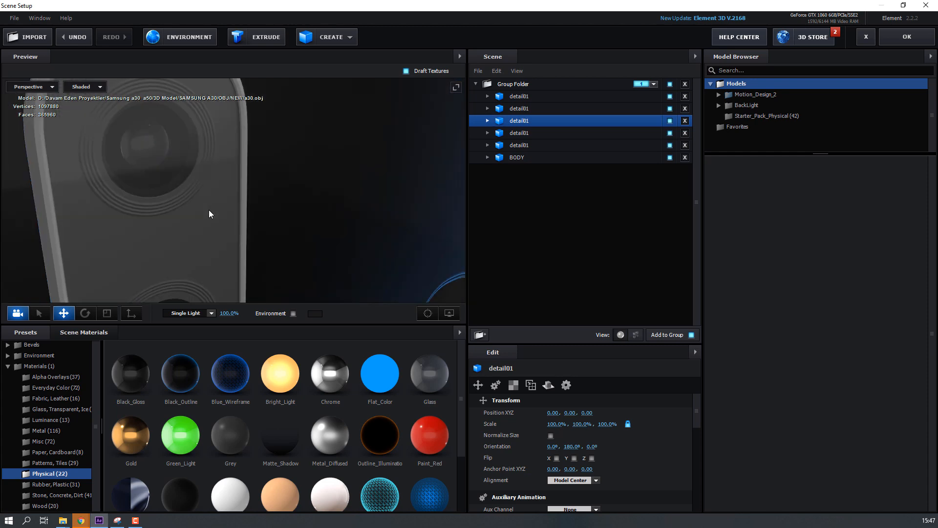
{"action": "scroll", "coordinate": [209, 214], "scroll_direction": "down", "scroll_amount": 3}
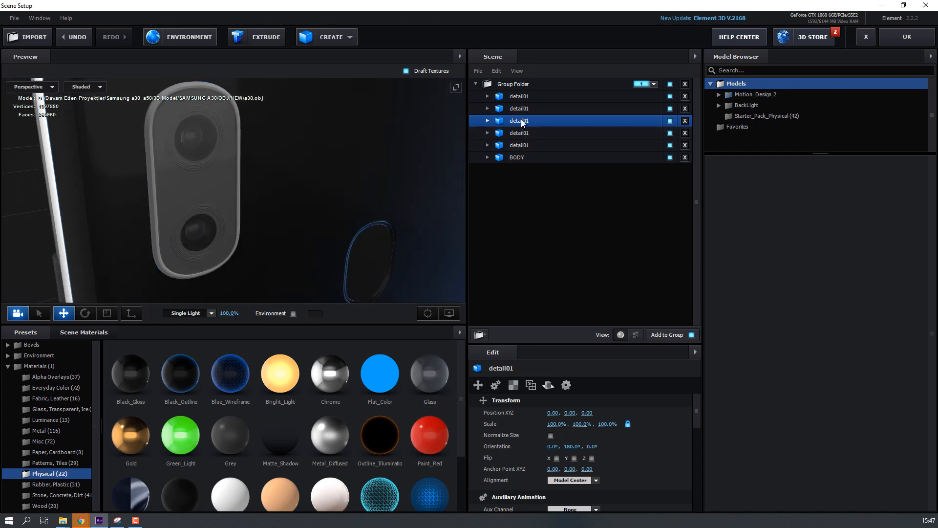
Identify the second detail01 model's part by toggling its visibility and try the Metal_Diffused preset on that model.
{"action": "left_click", "coordinate": [525, 113]}
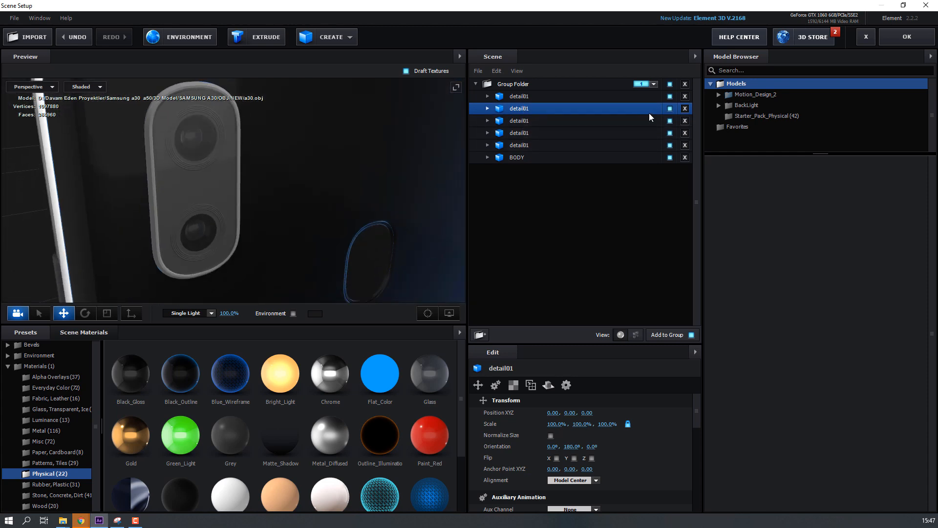
{"action": "left_click", "coordinate": [670, 109]}
{"action": "left_click", "coordinate": [670, 109]}
{"action": "left_click_drag", "start_coordinate": [329, 421], "coordinate": [514, 113]}
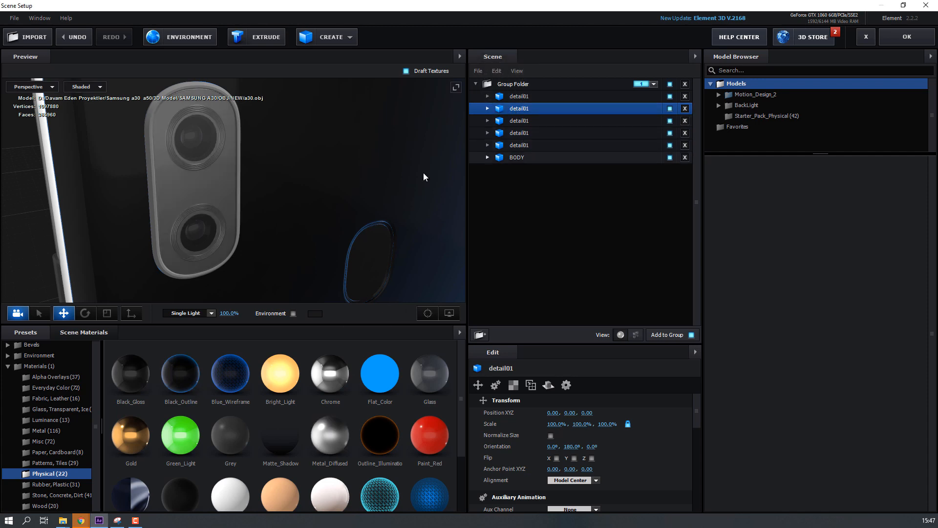
Toggle the first detail01 model's visibility to identify its part and try the Black_Gloss preset on it.
{"action": "left_click", "coordinate": [620, 99]}
{"action": "left_click", "coordinate": [670, 97]}
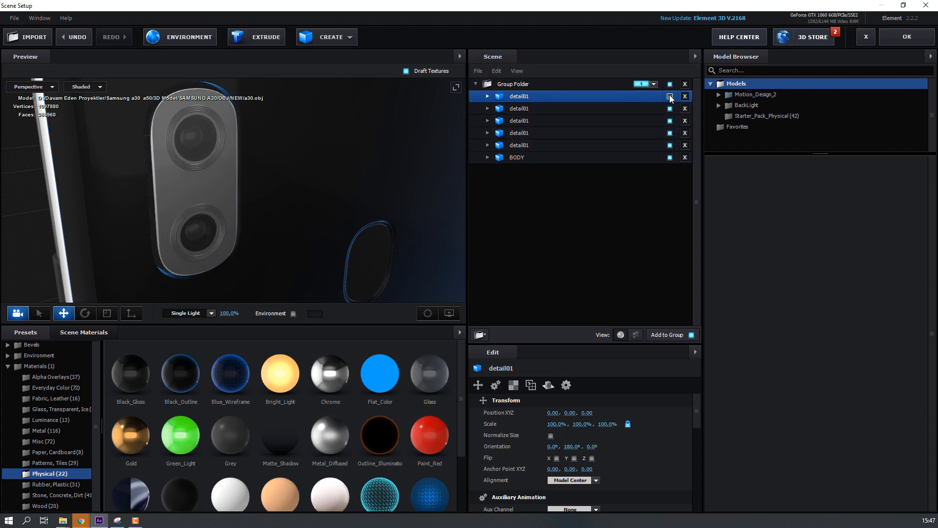
{"action": "left_click", "coordinate": [670, 97]}
{"action": "left_click_drag", "start_coordinate": [145, 373], "coordinate": [517, 107]}
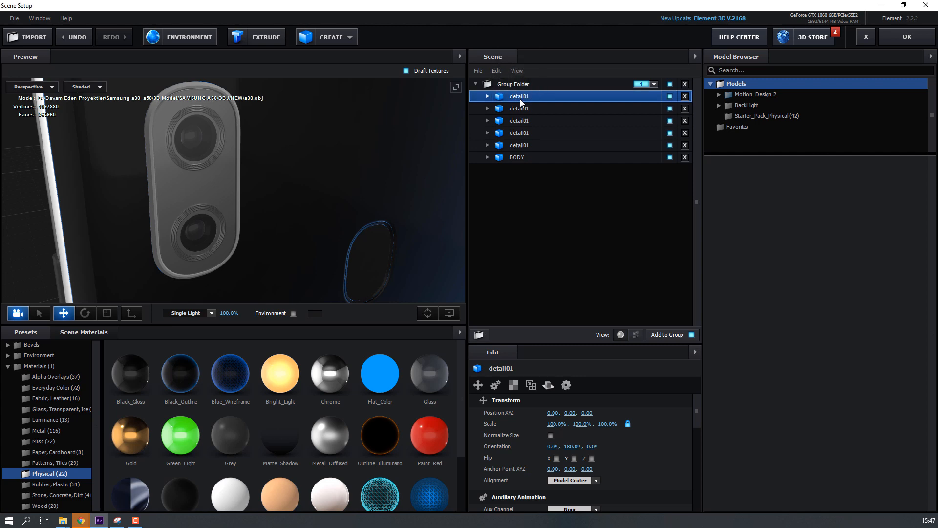
{"action": "left_click_drag", "start_coordinate": [316, 181], "coordinate": [393, 159]}
Check the second detail01 model's part by toggling its visibility and apply the Black_Gloss preset to that model.
{"action": "left_click", "coordinate": [542, 109]}
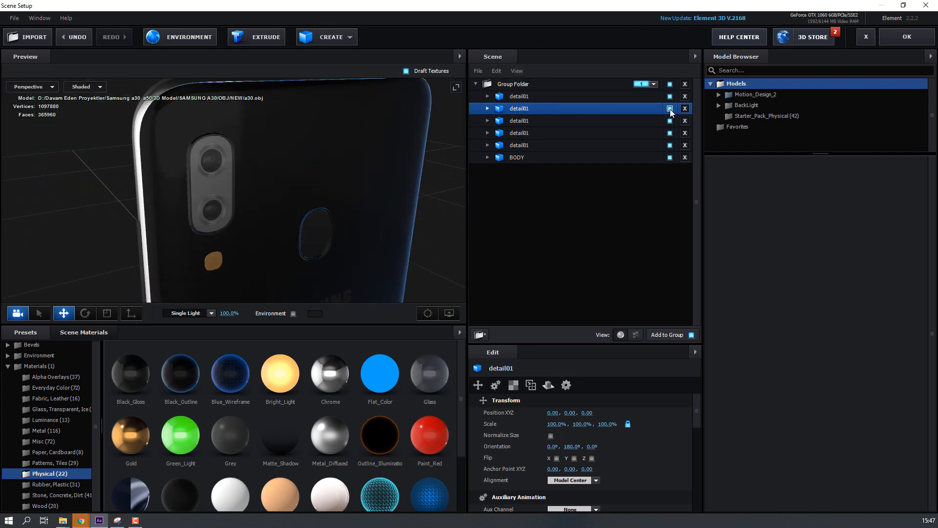
{"action": "left_click", "coordinate": [670, 109]}
{"action": "left_click", "coordinate": [670, 109]}
{"action": "left_click_drag", "start_coordinate": [140, 373], "coordinate": [521, 110]}
Try the Black_Gloss and Metal_Diffused presets on the first detail01 model and inspect the rim around the camera lenses.
{"action": "left_click", "coordinate": [519, 100]}
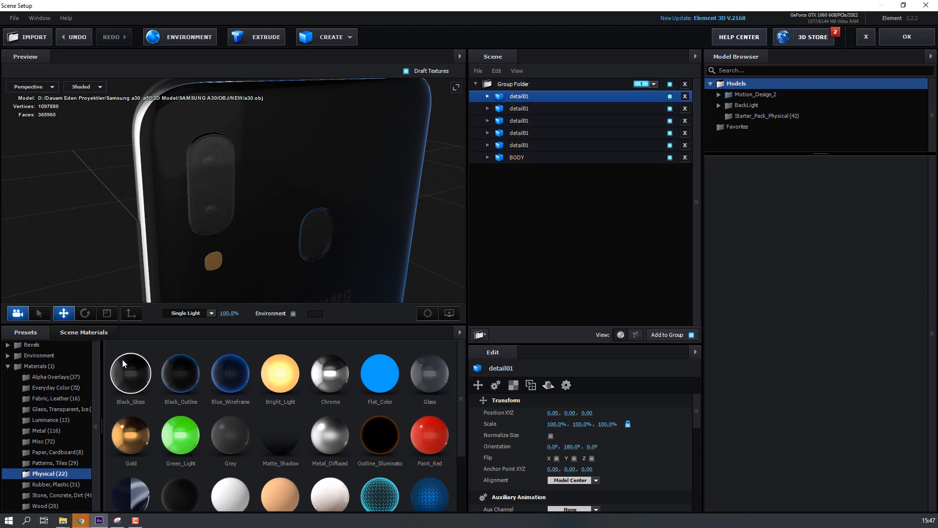
{"action": "left_click_drag", "start_coordinate": [122, 361], "coordinate": [512, 100]}
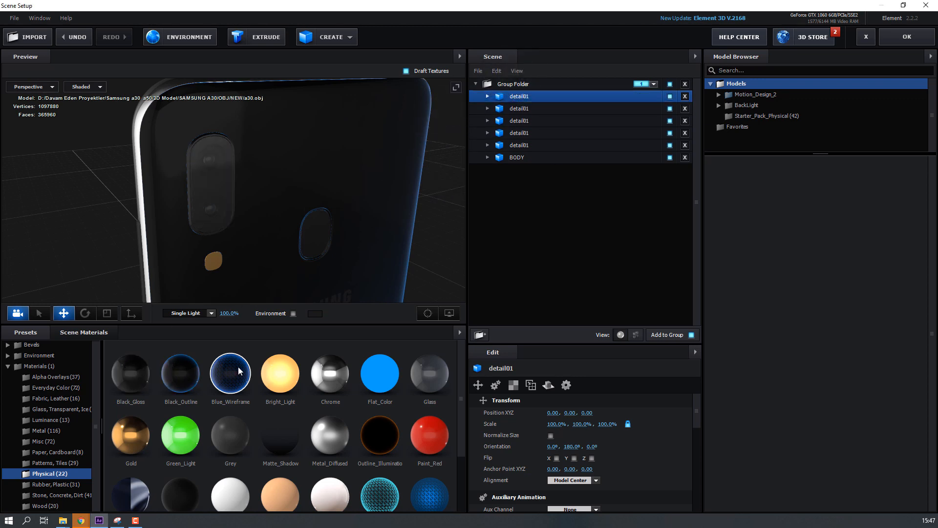
{"action": "left_click_drag", "start_coordinate": [332, 439], "coordinate": [516, 99]}
{"action": "scroll", "coordinate": [195, 187], "scroll_direction": "up", "scroll_amount": 5}
{"action": "scroll", "coordinate": [197, 190], "scroll_direction": "down", "scroll_amount": 3}
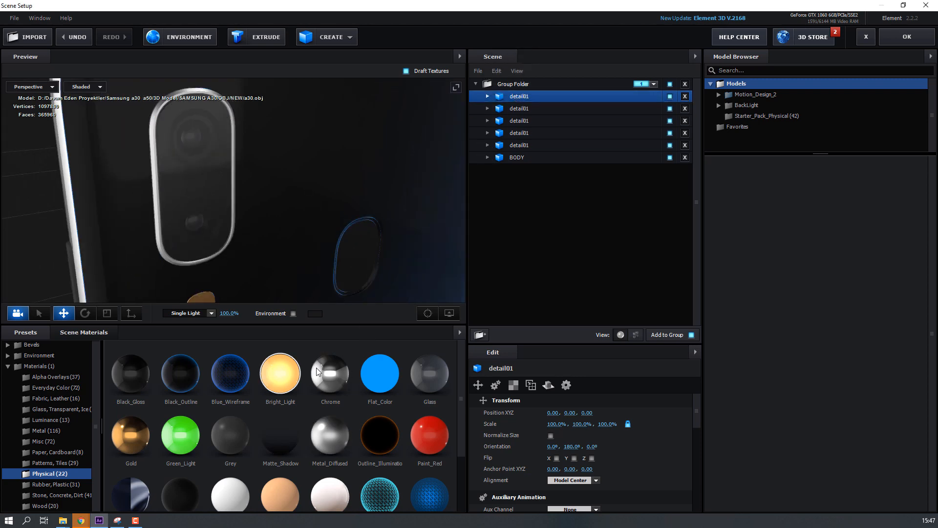
{"action": "scroll", "coordinate": [316, 368], "scroll_direction": "down", "scroll_amount": 1}
{"action": "scroll", "coordinate": [227, 404], "scroll_direction": "up", "scroll_amount": 1}
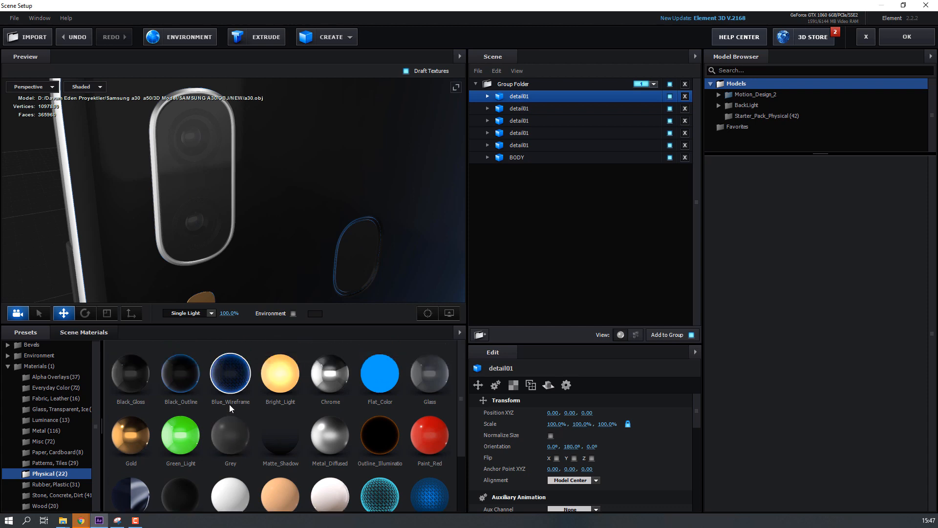
Replace the first detail01 model's metallic material with a darker physical preset.
{"action": "left_click_drag", "start_coordinate": [230, 403], "coordinate": [514, 97]}
{"action": "scroll", "coordinate": [180, 206], "scroll_direction": "down", "scroll_amount": 3}
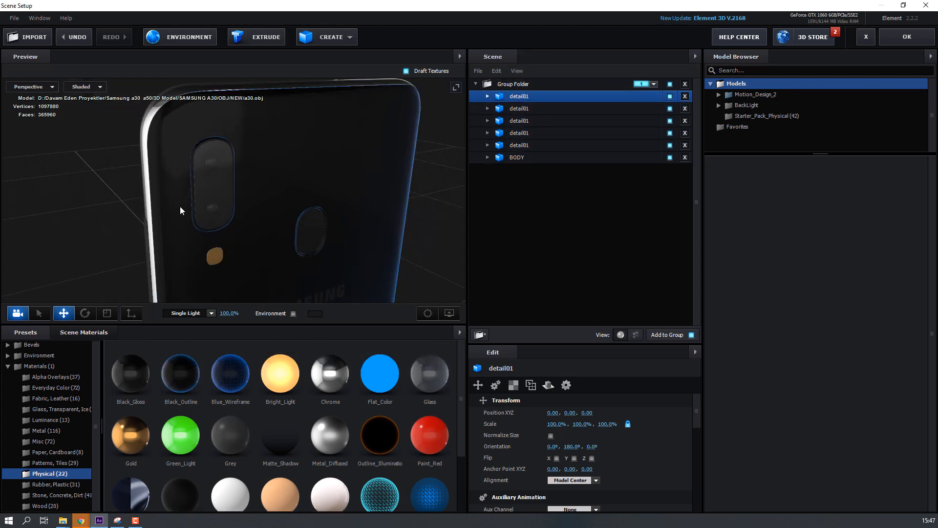
{"action": "mouse_move", "coordinate": [180, 207]}
{"action": "left_mouse_down"}
{"action": "mouse_move", "coordinate": [199, 197]}
{"action": "mouse_move", "coordinate": [124, 194]}
{"action": "mouse_move", "coordinate": [195, 198]}
{"action": "left_mouse_up"}
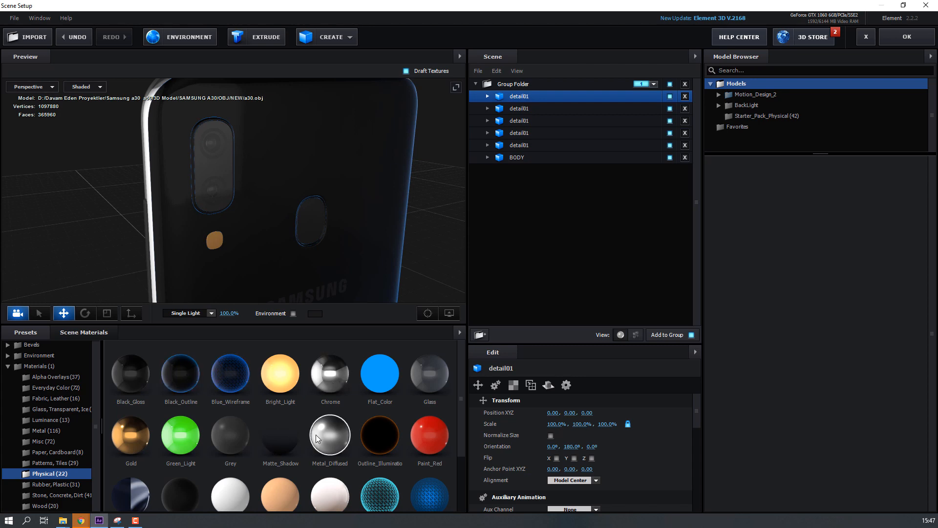
Apply the Metal_Diffused preset to the camera flash, check the phone's back, and accept the scene setup.
{"action": "left_click_drag", "start_coordinate": [330, 435], "coordinate": [240, 195]}
{"action": "scroll", "coordinate": [215, 244], "scroll_direction": "down", "scroll_amount": 5}
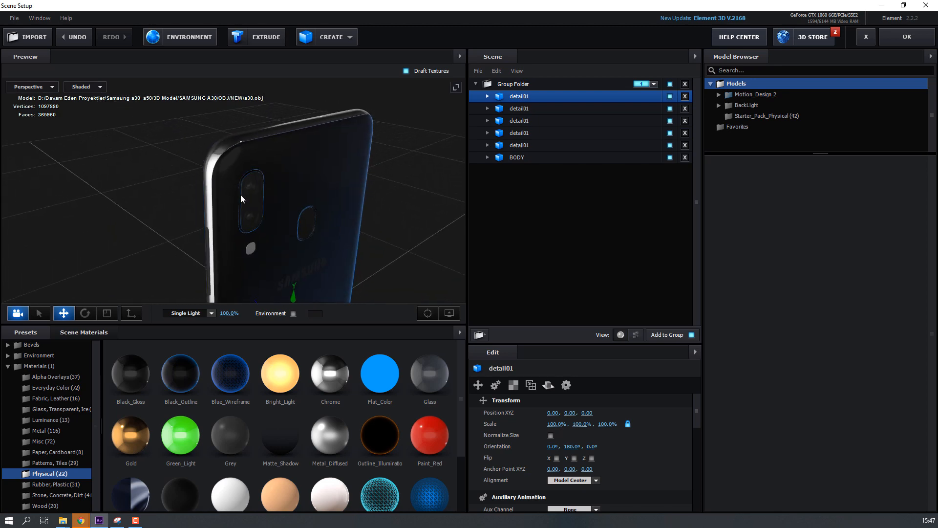
{"action": "scroll", "coordinate": [295, 192], "scroll_direction": "up", "scroll_amount": 3}
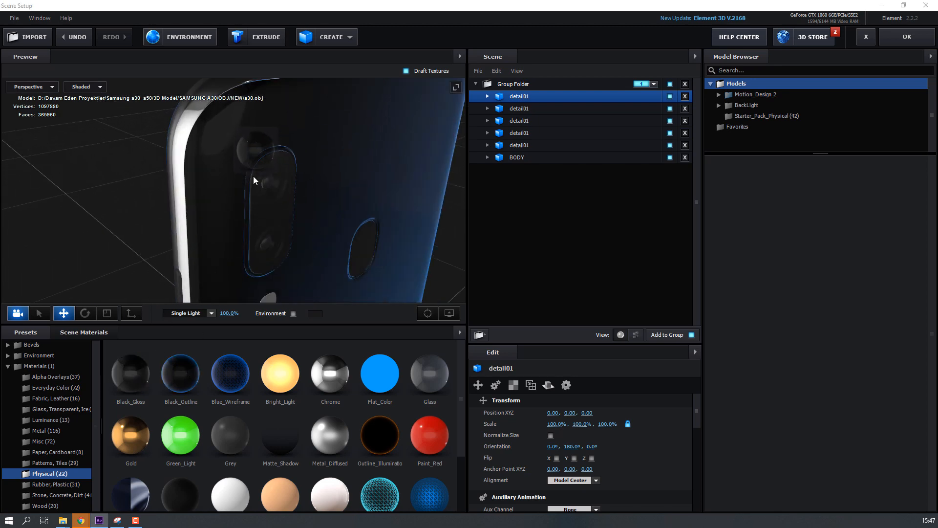
{"action": "scroll", "coordinate": [293, 220], "scroll_direction": "down", "scroll_amount": 5}
{"action": "left_click_drag", "start_coordinate": [289, 235], "coordinate": [312, 221]}
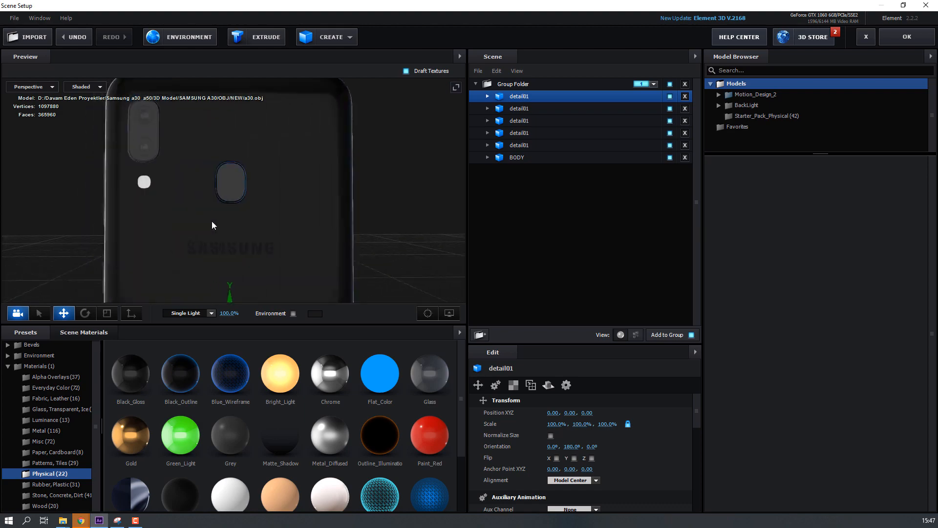
{"action": "left_click", "coordinate": [905, 37]}
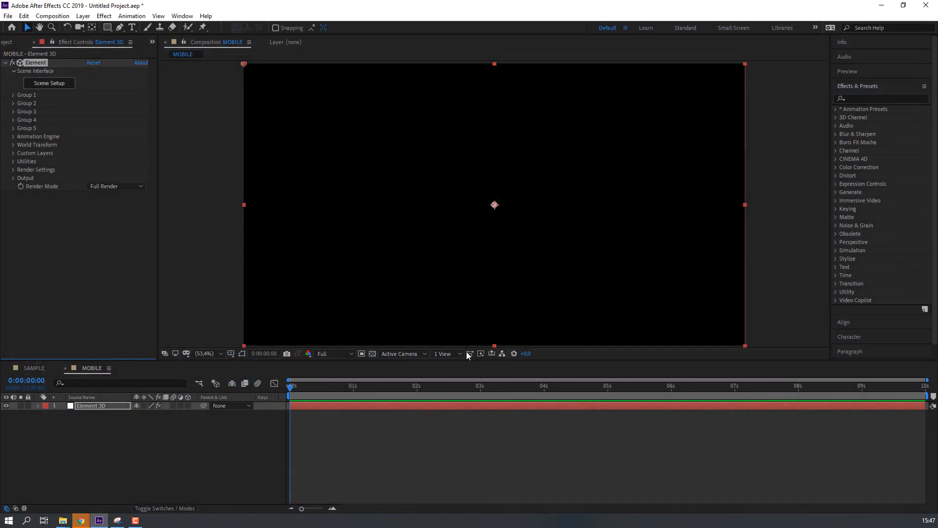
Add a new camera layer to the MOBILE composition with the default camera settings.
{"action": "left_click", "coordinate": [160, 461]}
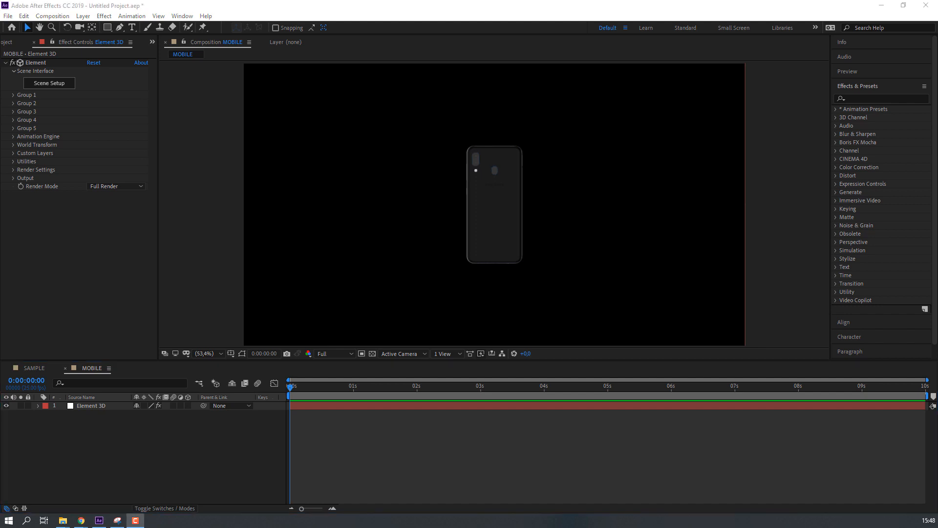
{"action": "right_click", "coordinate": [157, 438]}
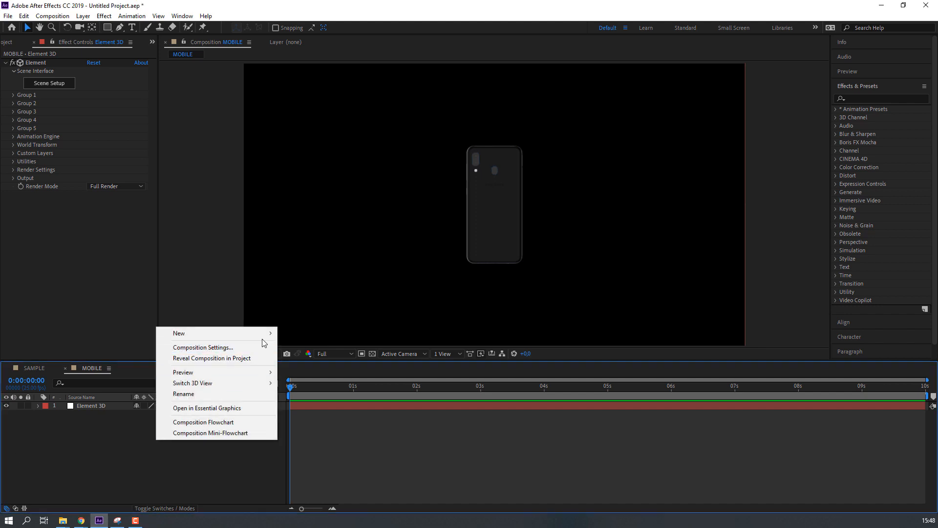
{"action": "mouse_move", "coordinate": [259, 333]}
{"action": "left_click", "coordinate": [304, 380]}
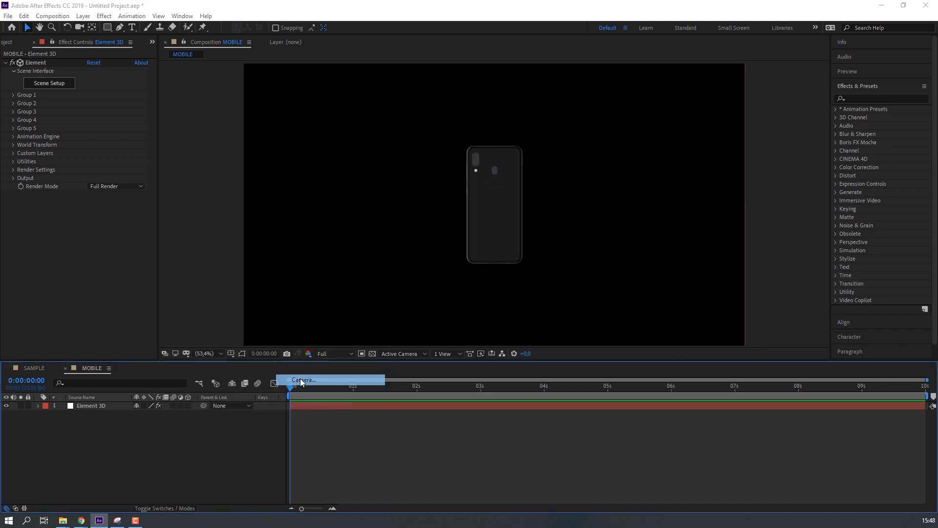
{"action": "left_click", "coordinate": [553, 365]}
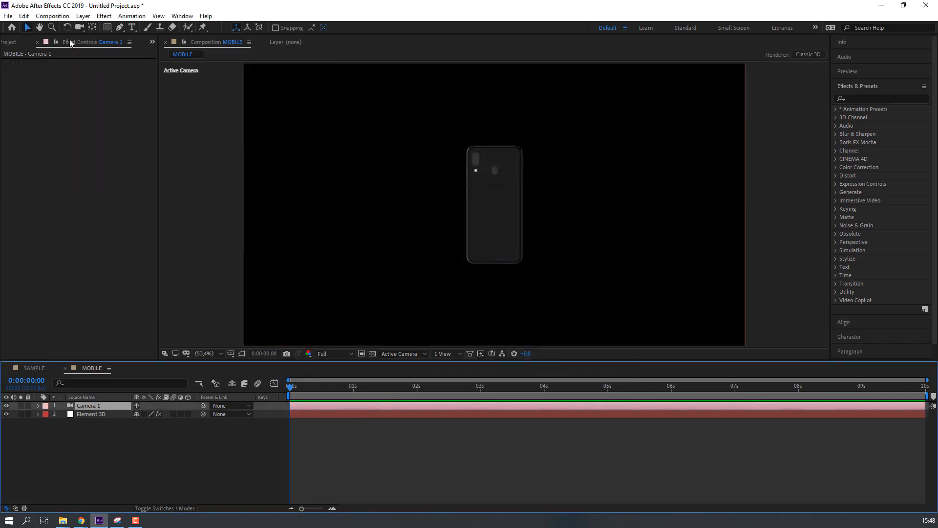
Orbit, pan and dolly the camera into an angled close-up of the phone's rear lenses, flash and fingerprint sensor.
{"action": "left_click_drag", "start_coordinate": [81, 31], "coordinate": [113, 60]}
{"action": "left_click_drag", "start_coordinate": [481, 181], "coordinate": [503, 15]}
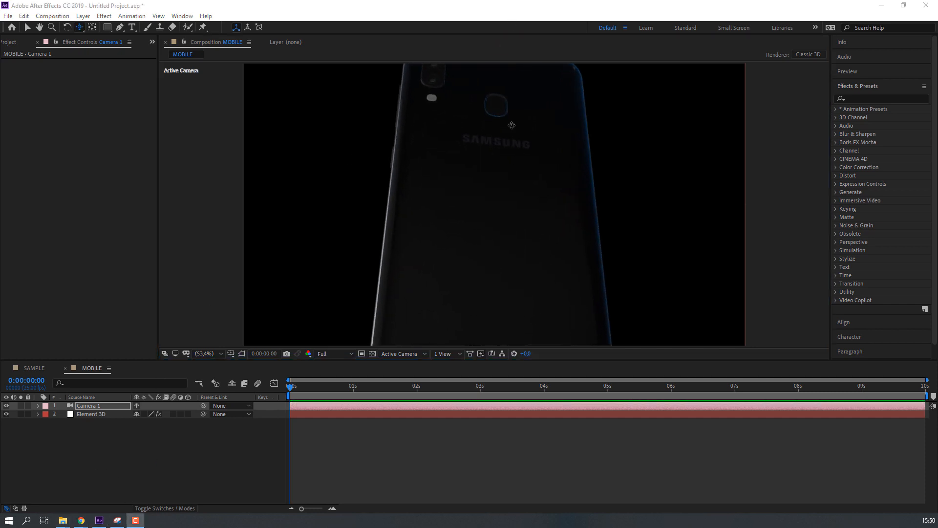
{"action": "left_click", "coordinate": [521, 4]}
{"action": "left_click_drag", "start_coordinate": [437, 144], "coordinate": [383, 203]}
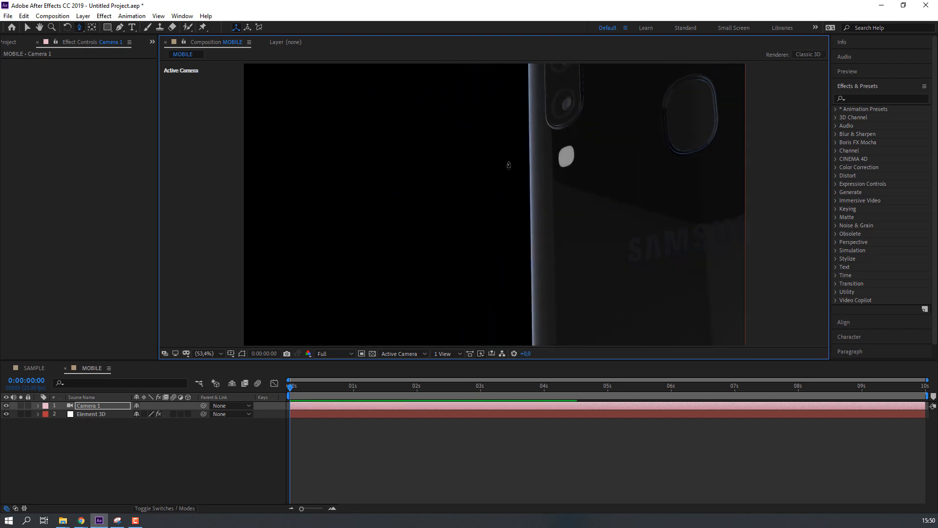
{"action": "key", "text": "c"}
{"action": "left_click_drag", "start_coordinate": [512, 158], "coordinate": [379, 210]}
{"action": "key", "text": "c"}
{"action": "key", "text": "c"}
{"action": "key", "text": "c"}
{"action": "mouse_move", "coordinate": [383, 207]}
{"action": "left_mouse_down"}
{"action": "mouse_move", "coordinate": [399, 205]}
{"action": "mouse_move", "coordinate": [367, 204]}
{"action": "left_mouse_up"}
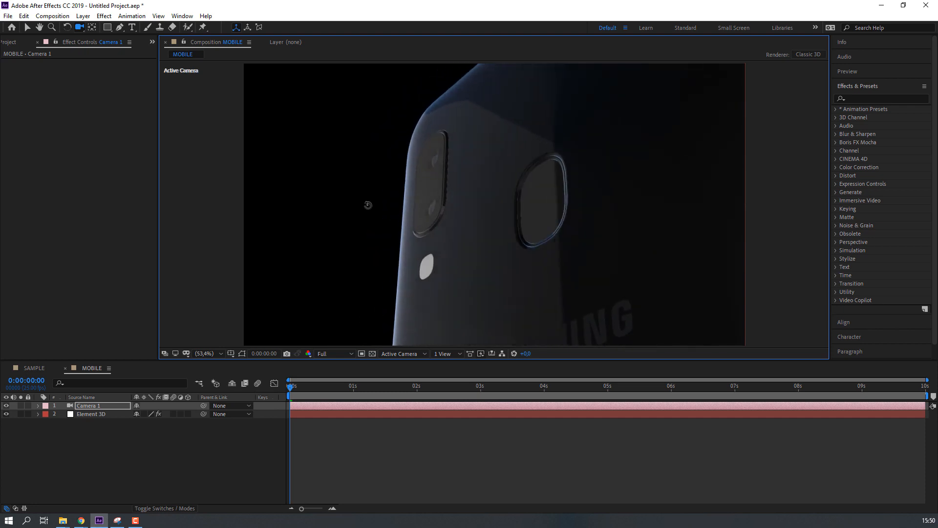
Create an orbit null for the camera layer.
{"action": "right_click", "coordinate": [95, 407]}
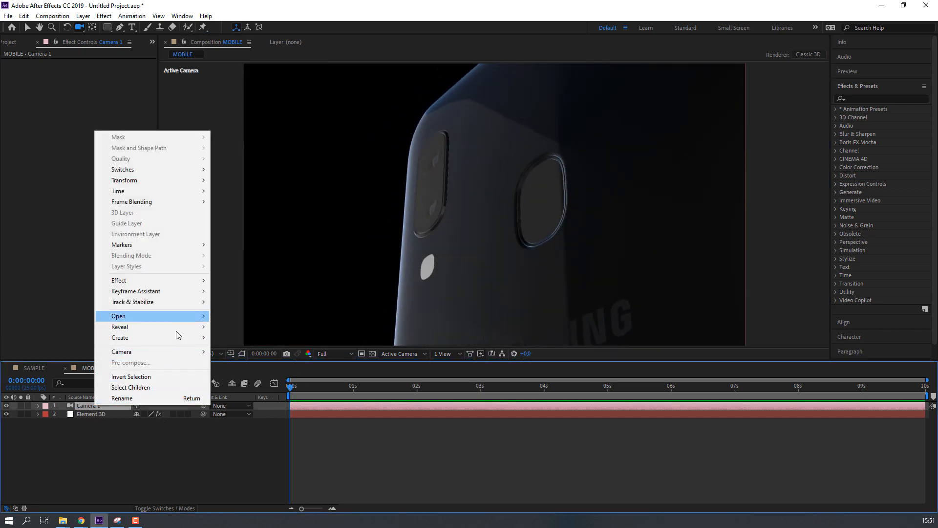
{"action": "mouse_move", "coordinate": [172, 350]}
{"action": "left_click", "coordinate": [250, 362]}
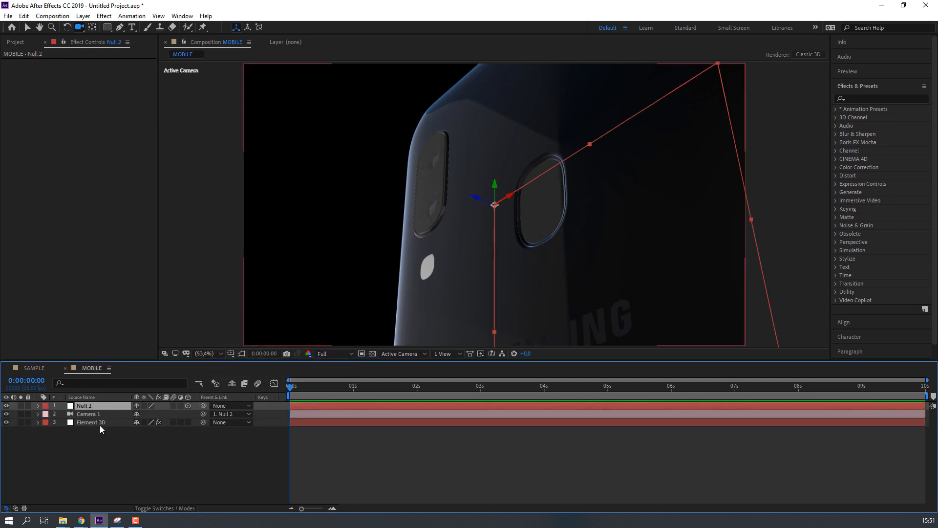
Keyframe the null's Y Rotation from 0° at 0 seconds to -8° at 5 seconds, and set its X Rotation to 19°.
{"action": "key", "text": "r"}
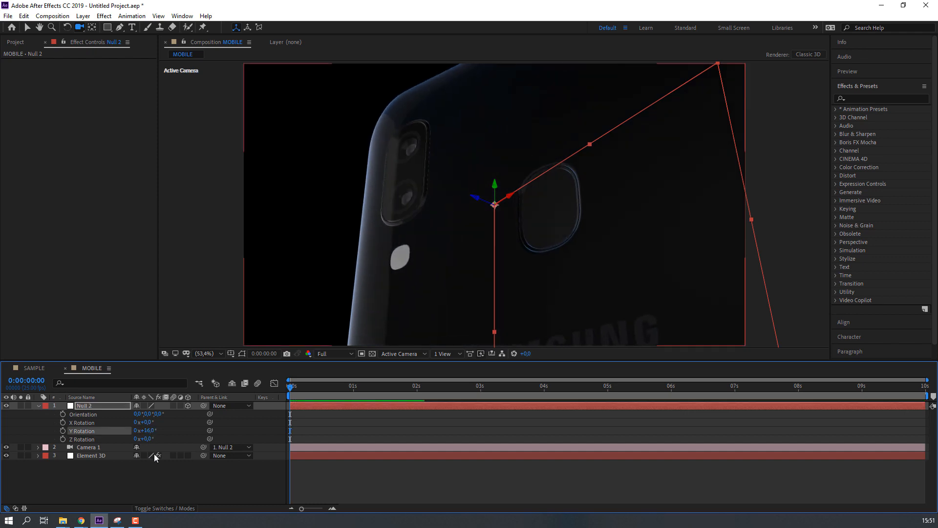
{"action": "left_click", "coordinate": [63, 430]}
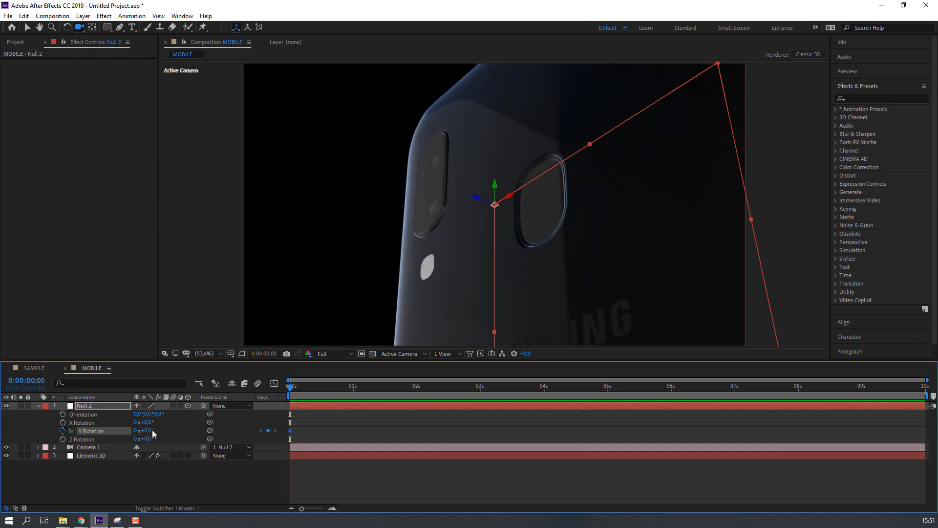
{"action": "left_click", "coordinate": [608, 387]}
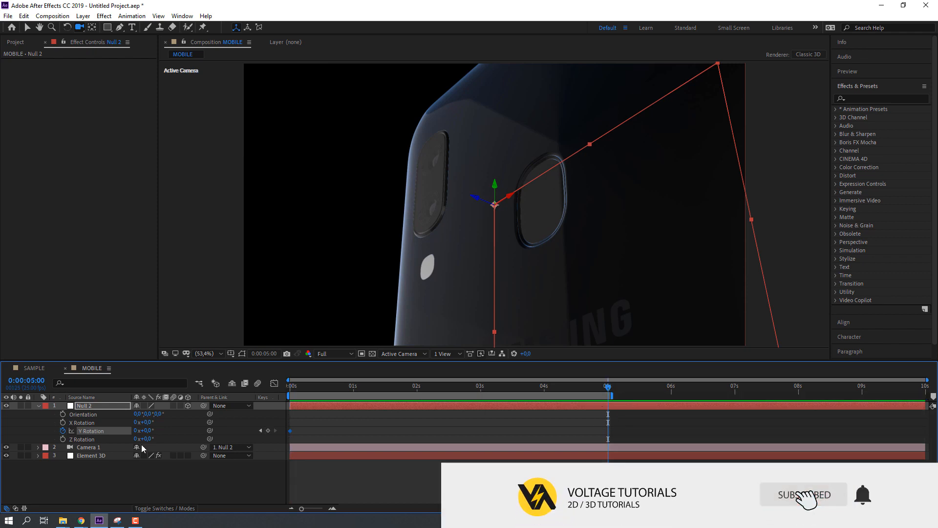
{"action": "mouse_move", "coordinate": [145, 430]}
{"action": "left_mouse_down"}
{"action": "mouse_move", "coordinate": [156, 430]}
{"action": "mouse_move", "coordinate": [139, 430]}
{"action": "mouse_move", "coordinate": [154, 421]}
{"action": "left_mouse_up"}
{"action": "left_click_drag", "start_coordinate": [610, 393], "coordinate": [237, 412]}
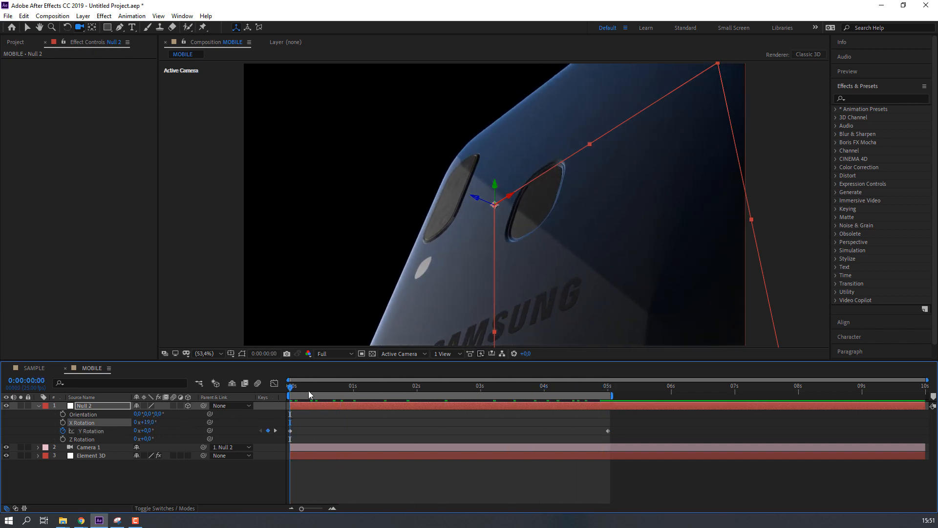
Orbit the camera at the 5-second mark to show the phone's back less steeply, and preview the animation from the start.
{"action": "left_click", "coordinate": [607, 385]}
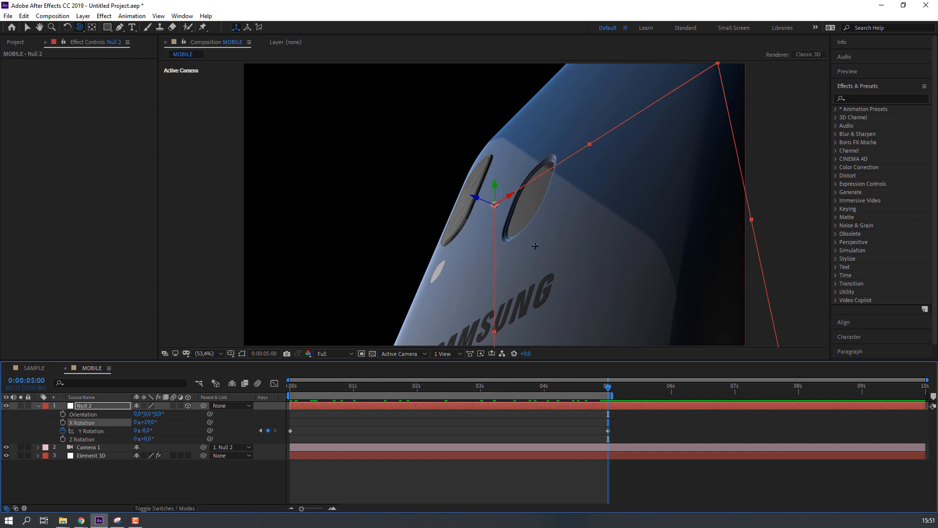
{"action": "left_click_drag", "start_coordinate": [535, 236], "coordinate": [569, 234]}
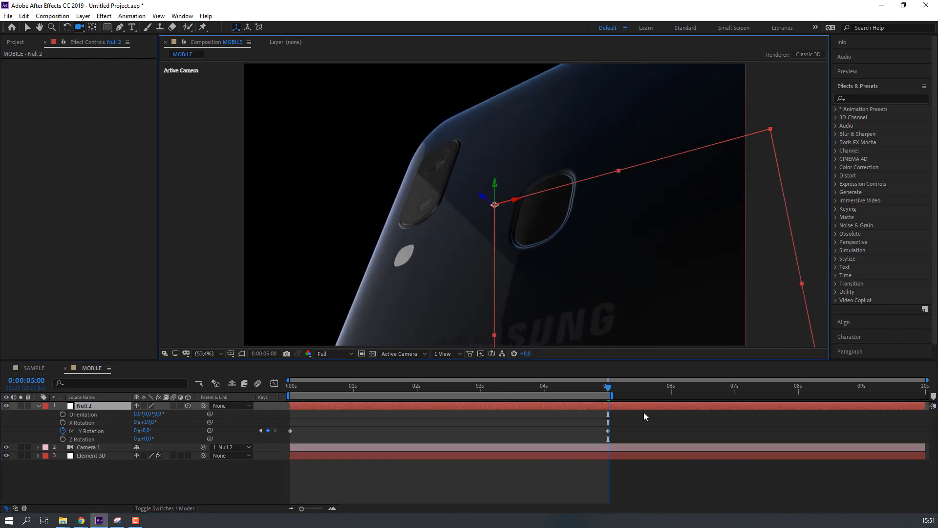
{"action": "left_click_drag", "start_coordinate": [606, 389], "coordinate": [269, 388]}
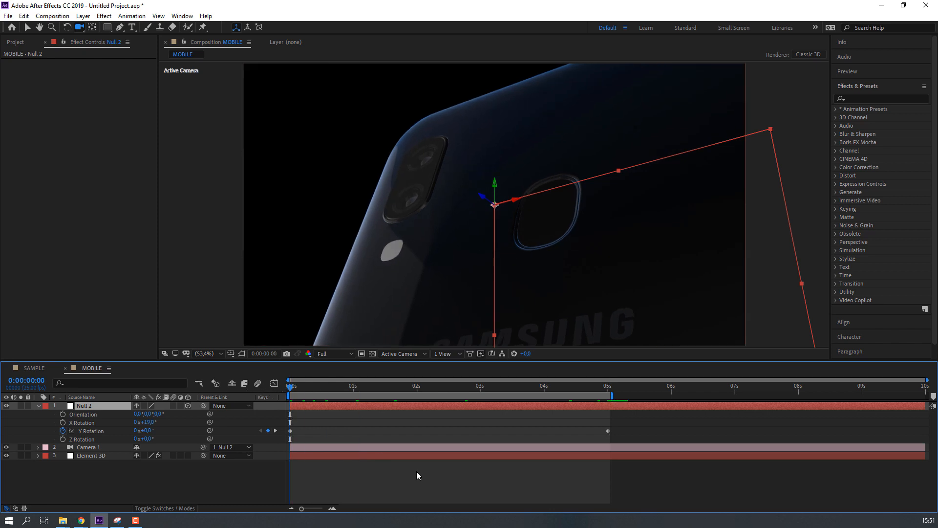
{"action": "key", "text": "space"}
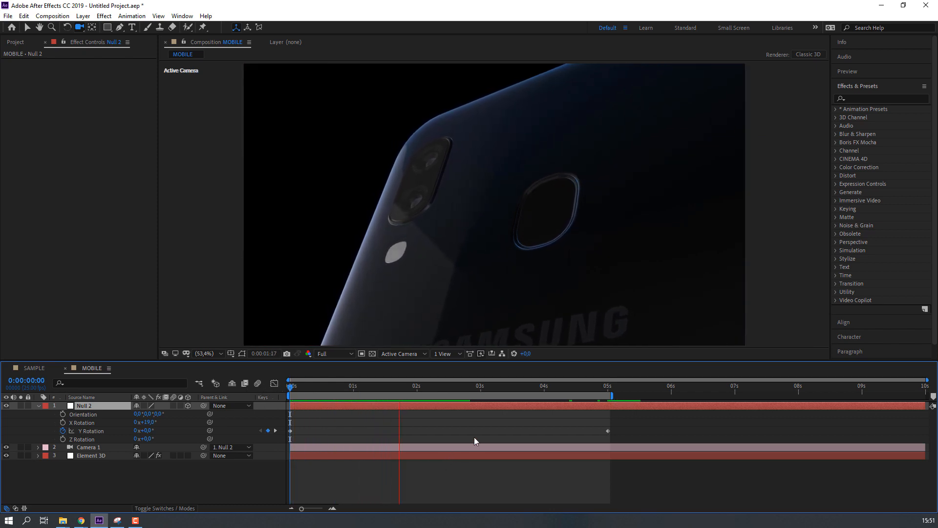
Reframe the camera closer to the rear lenses and fingerprint sensor at 5 seconds, and preview the animation.
{"action": "left_click", "coordinate": [581, 387]}
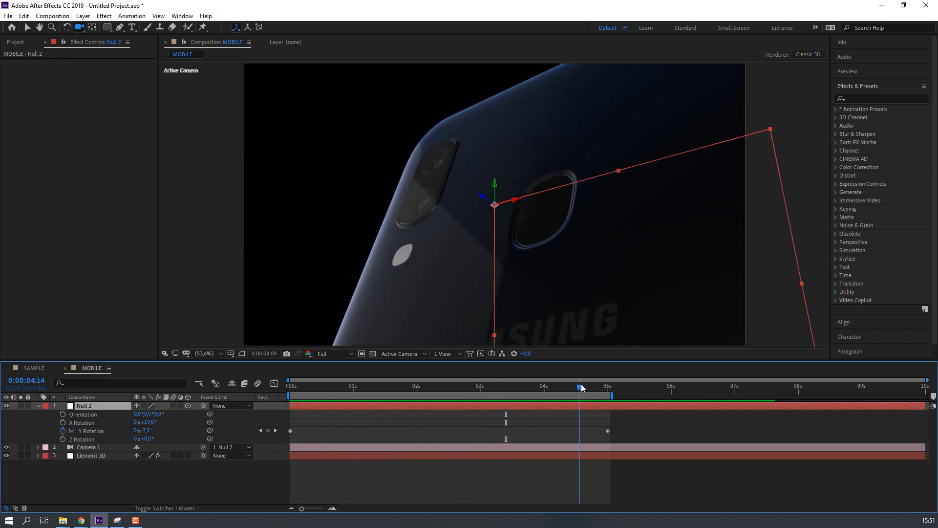
{"action": "left_click_drag", "start_coordinate": [582, 388], "coordinate": [608, 383]}
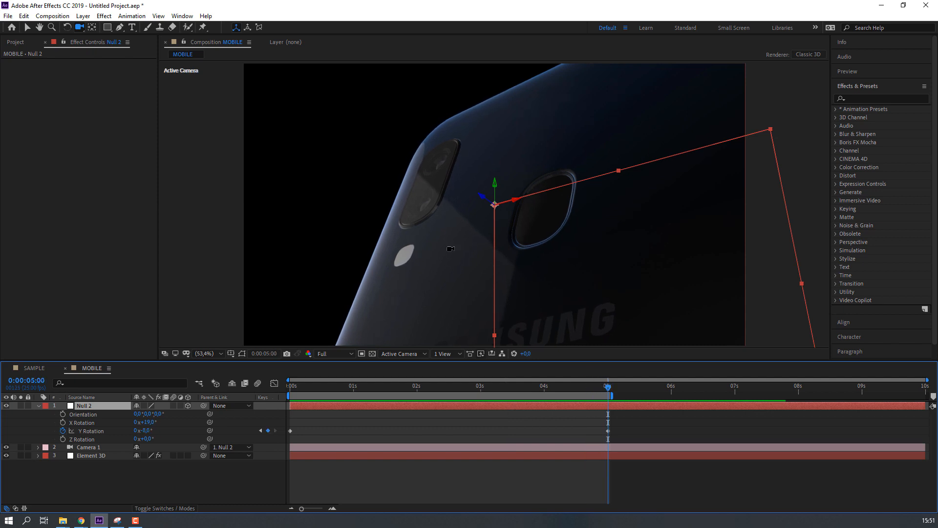
{"action": "key", "text": "c"}
{"action": "left_click_drag", "start_coordinate": [404, 219], "coordinate": [447, 177]}
{"action": "key", "text": "c"}
{"action": "key", "text": "c"}
{"action": "key", "text": "c"}
{"action": "key", "text": "space"}
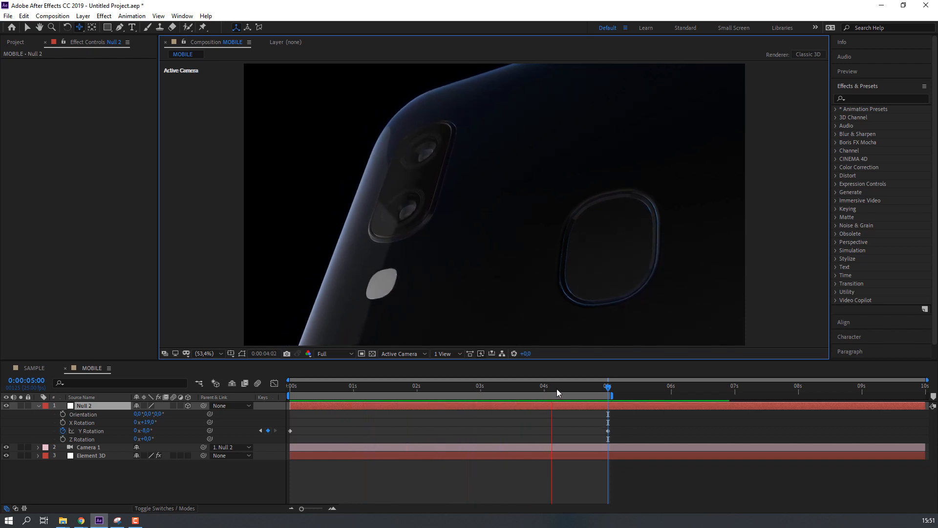
Return to 0 seconds and open the scene setup of the Element 3D layer.
{"action": "left_click_drag", "start_coordinate": [556, 388], "coordinate": [286, 386]}
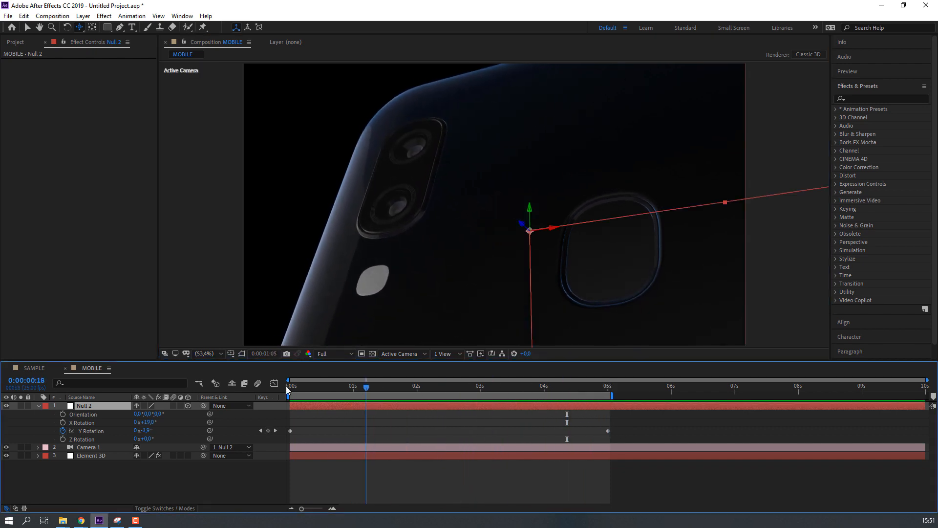
{"action": "left_click", "coordinate": [38, 405]}
{"action": "left_click", "coordinate": [86, 423]}
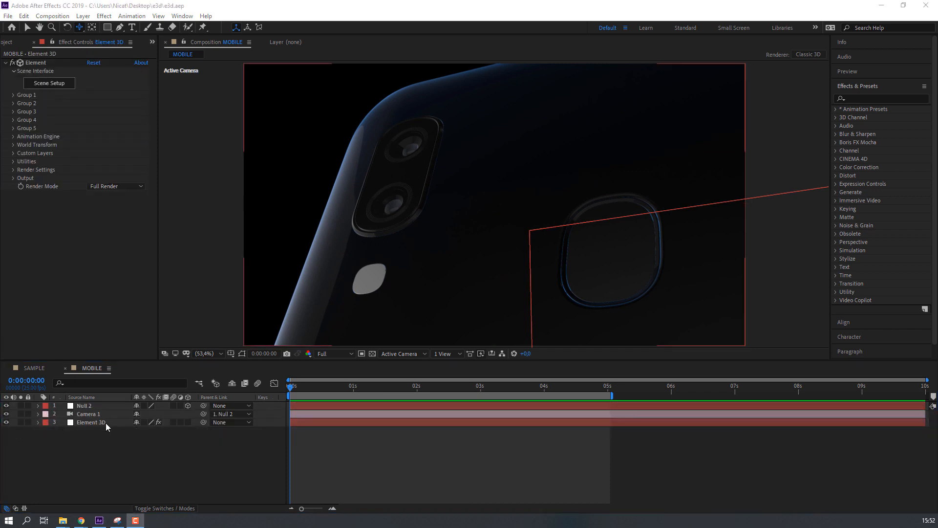
{"action": "left_click", "coordinate": [105, 423]}
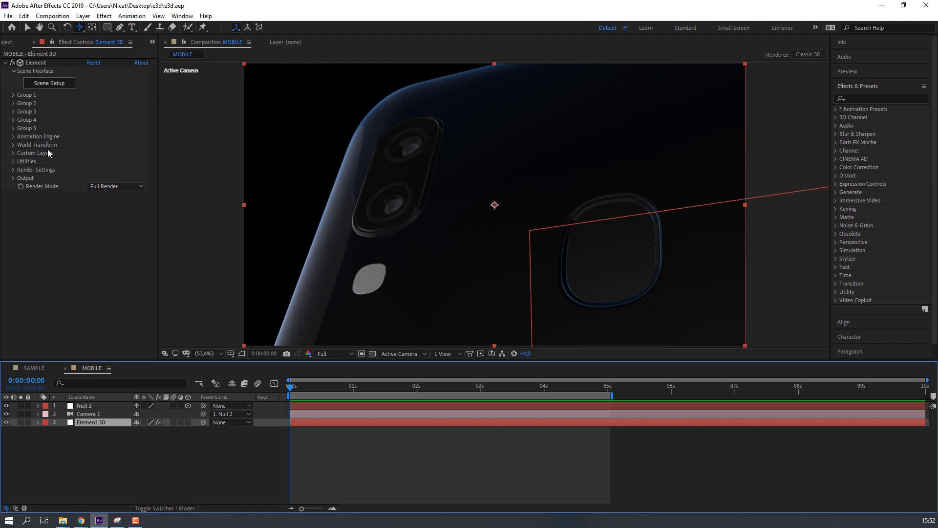
{"action": "left_click", "coordinate": [55, 84]}
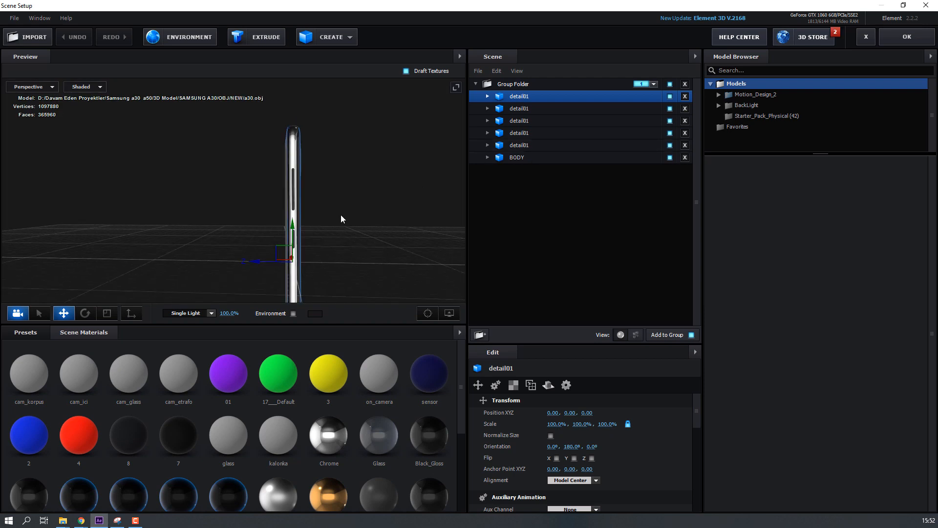
Assign the detail01 model directly above BODY to auxiliary animation Channel 2.
{"action": "mouse_move", "coordinate": [341, 215]}
{"action": "left_mouse_down"}
{"action": "mouse_move", "coordinate": [301, 219]}
{"action": "mouse_move", "coordinate": [411, 212]}
{"action": "mouse_move", "coordinate": [353, 223]}
{"action": "left_mouse_up"}
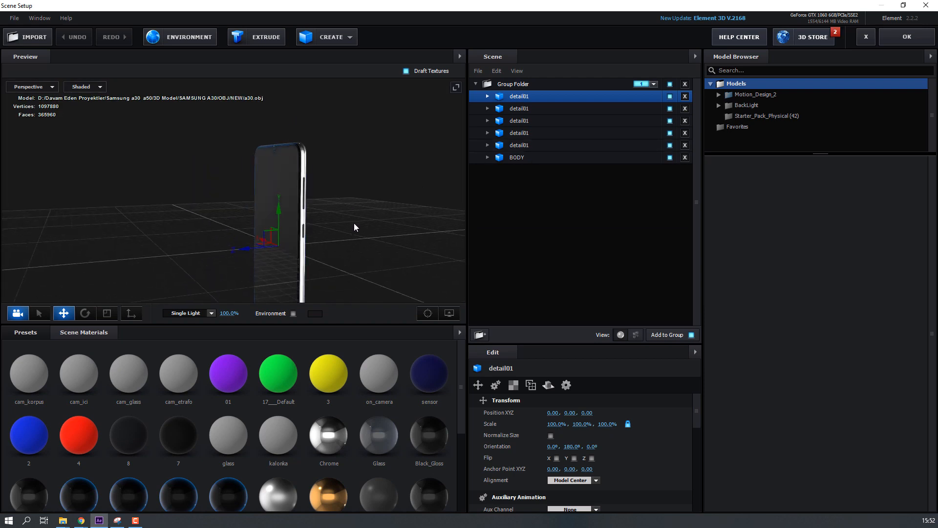
{"action": "left_click", "coordinate": [530, 145]}
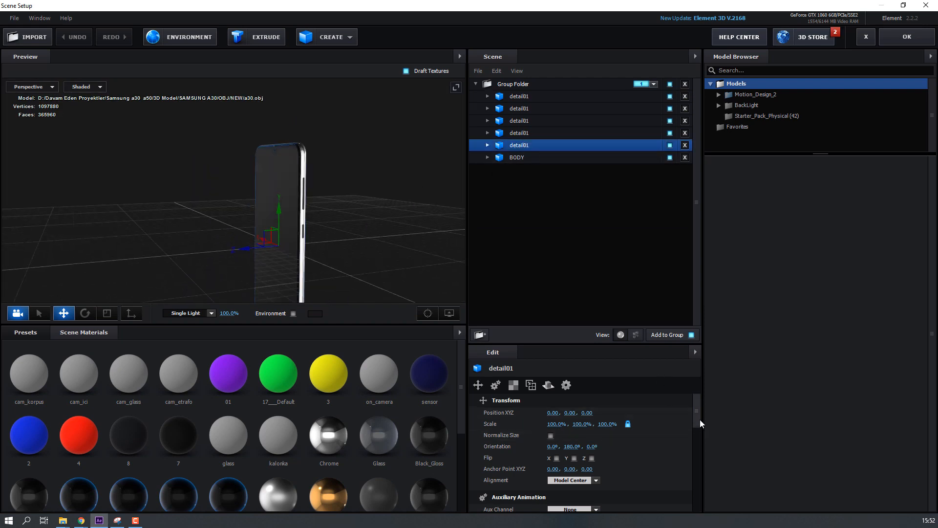
{"action": "scroll", "coordinate": [699, 421], "scroll_direction": "down", "scroll_amount": 1}
{"action": "left_click_drag", "start_coordinate": [591, 343], "coordinate": [591, 269]}
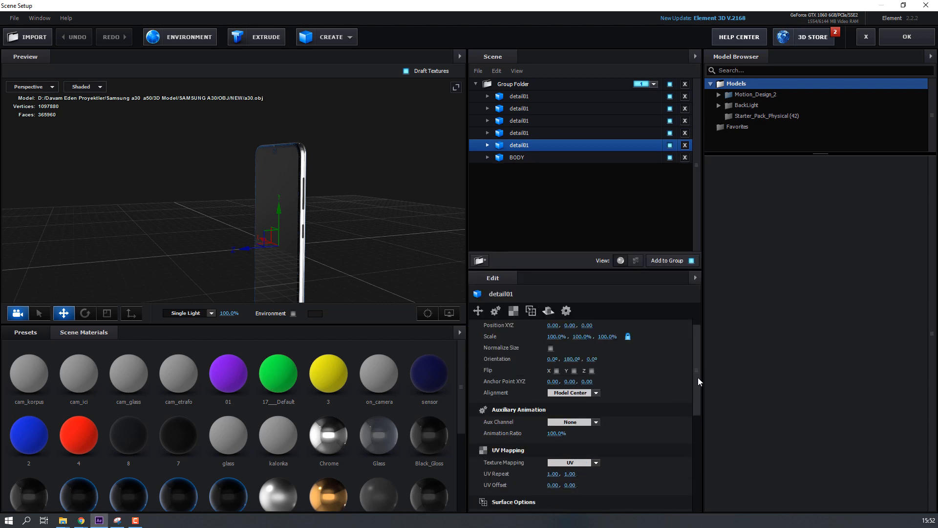
{"action": "scroll", "coordinate": [698, 377], "scroll_direction": "down", "scroll_amount": 1}
{"action": "left_click", "coordinate": [591, 403]}
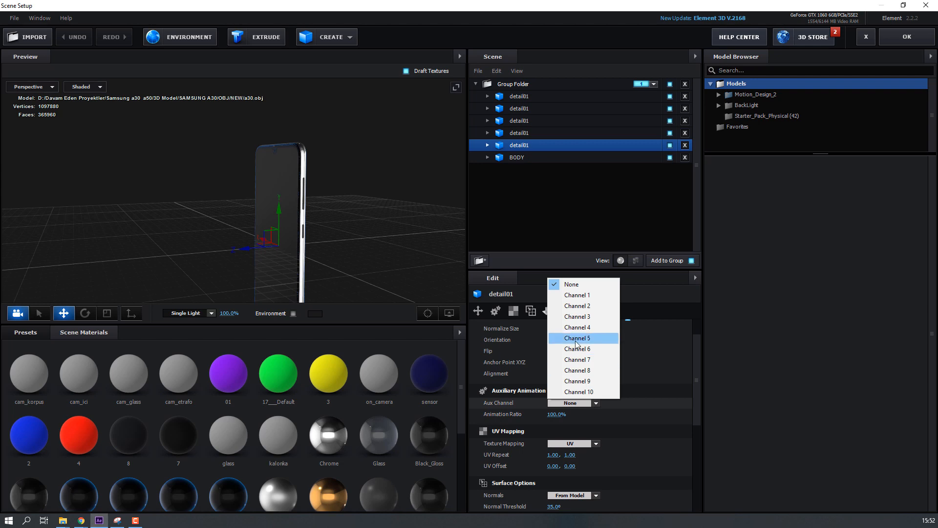
{"action": "left_click", "coordinate": [577, 306]}
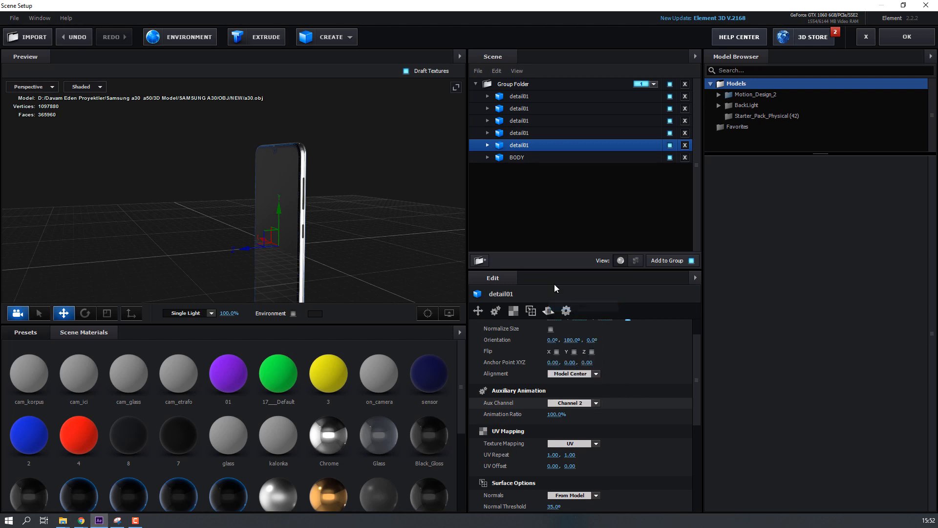
Assign the fourth detail01 model in the group folder to auxiliary Channel 3 and the third one to Channel 4.
{"action": "left_click", "coordinate": [518, 133]}
{"action": "left_click", "coordinate": [577, 402]}
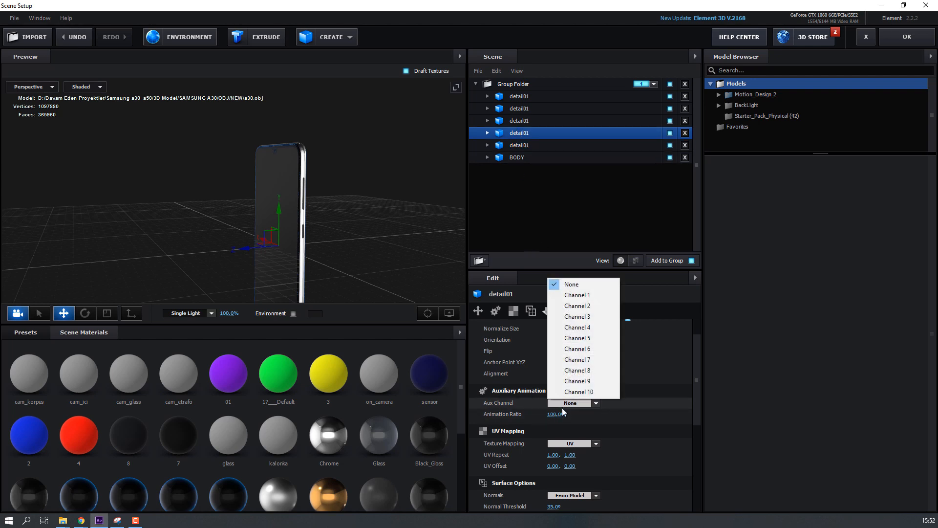
{"action": "left_click", "coordinate": [586, 317]}
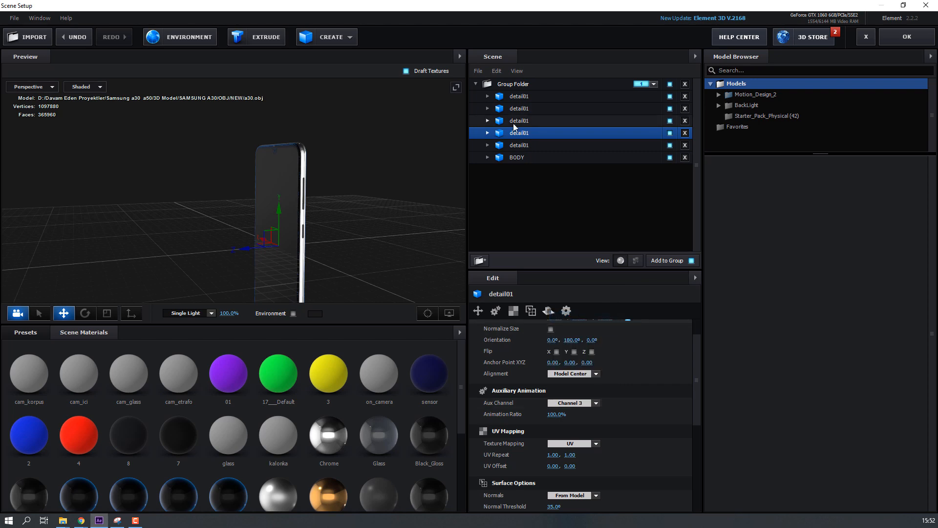
{"action": "left_click", "coordinate": [516, 123]}
{"action": "left_click", "coordinate": [572, 402]}
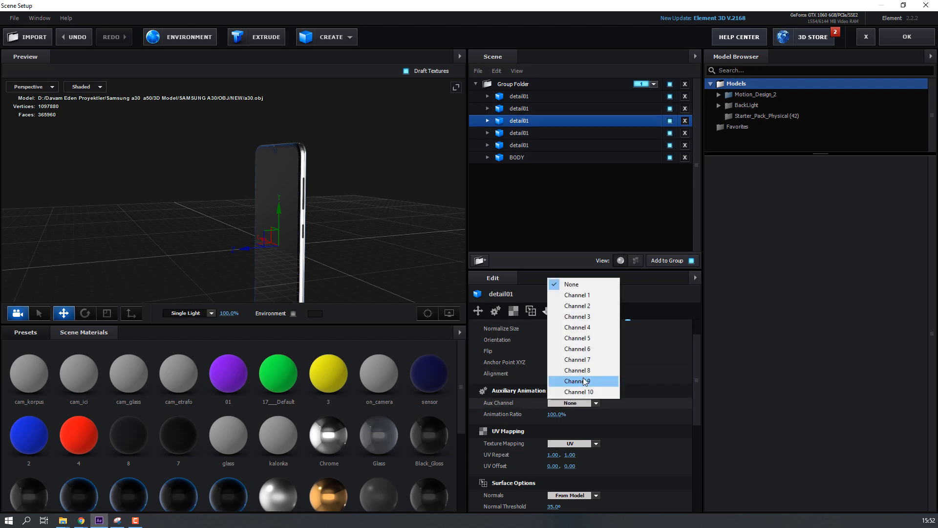
{"action": "left_click", "coordinate": [593, 327]}
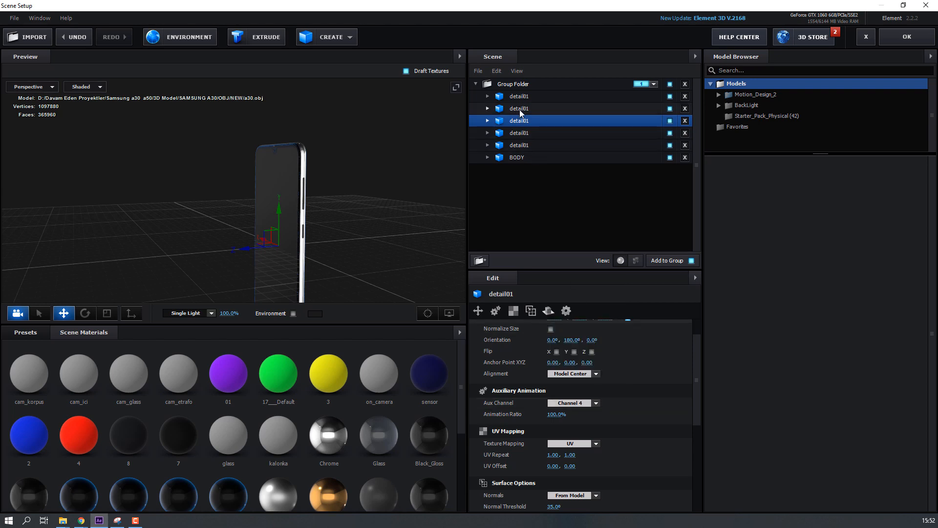
Assign the second detail01 model to auxiliary Channel 5 and the first to Channel 6, and apply the scene setup.
{"action": "left_click", "coordinate": [519, 134]}
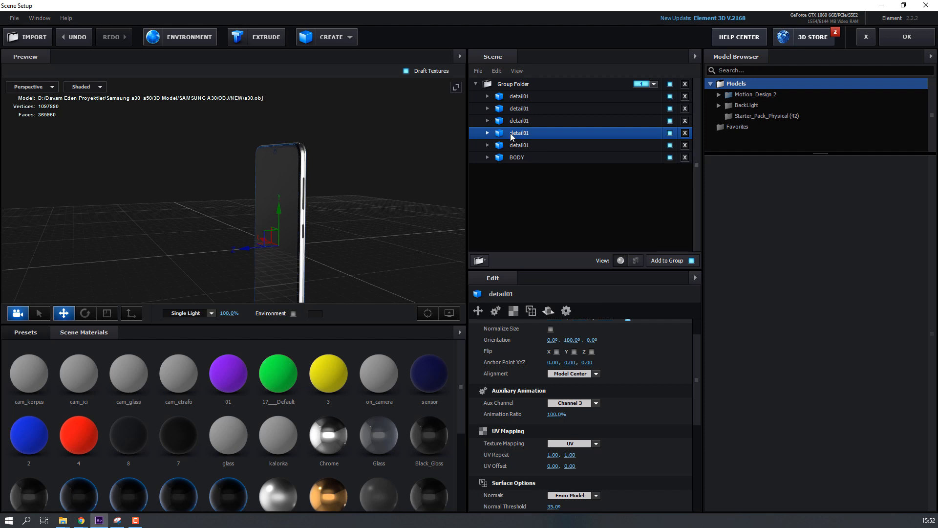
{"action": "left_click", "coordinate": [519, 122]}
{"action": "left_click", "coordinate": [522, 110]}
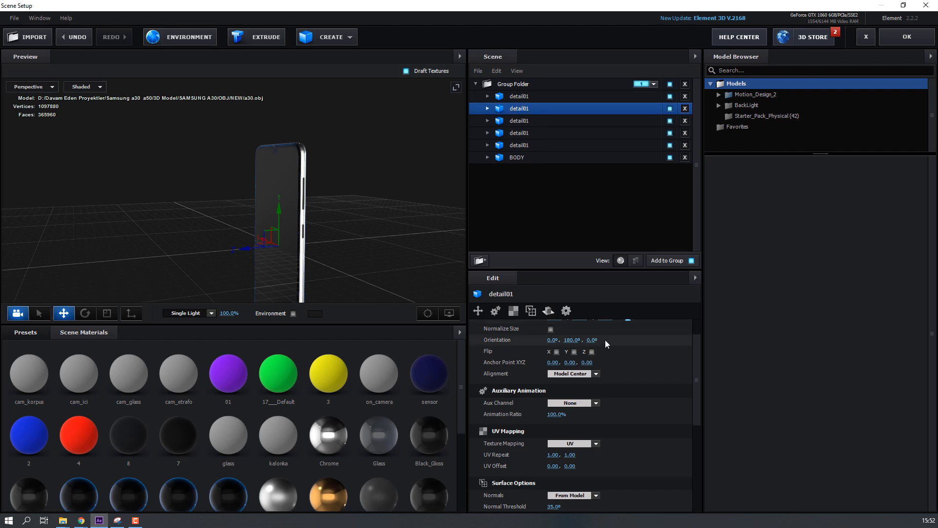
{"action": "left_click", "coordinate": [591, 404]}
{"action": "left_click", "coordinate": [577, 338]}
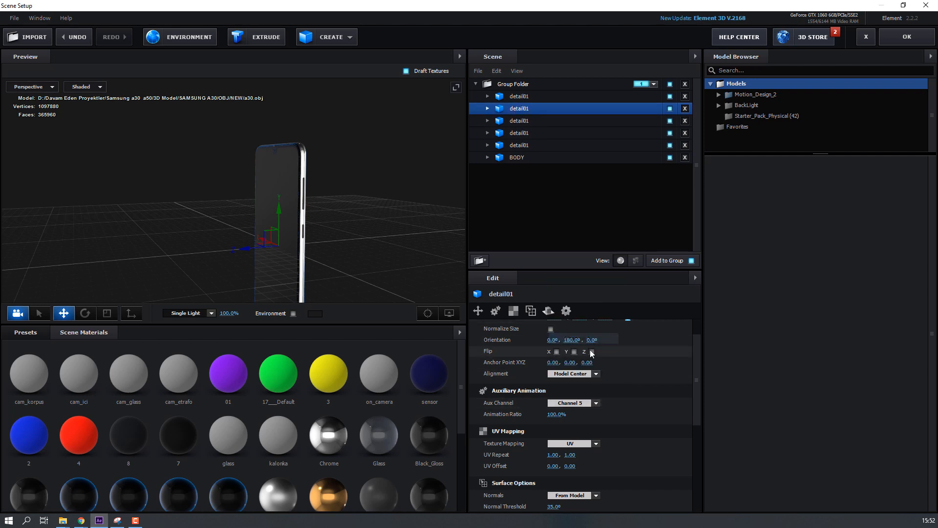
{"action": "left_click", "coordinate": [524, 98]}
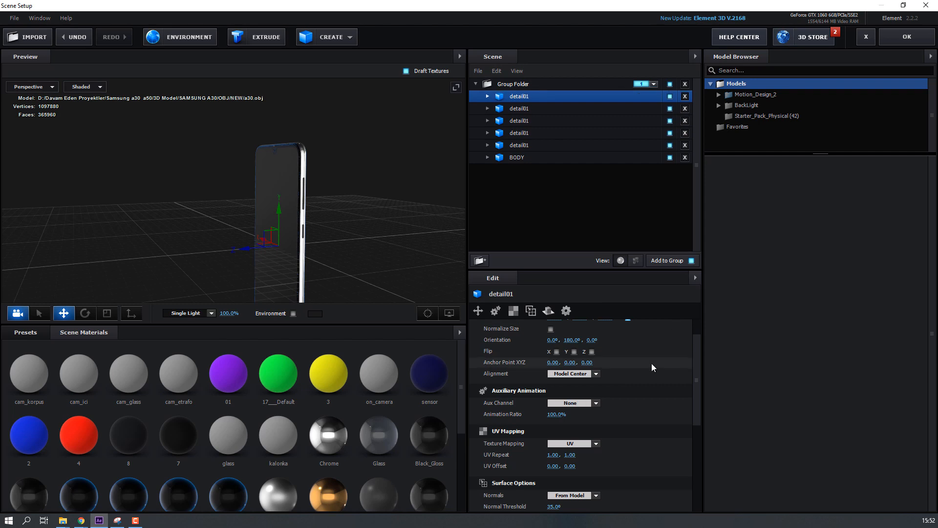
{"action": "left_click", "coordinate": [582, 403]}
{"action": "left_click", "coordinate": [588, 348]}
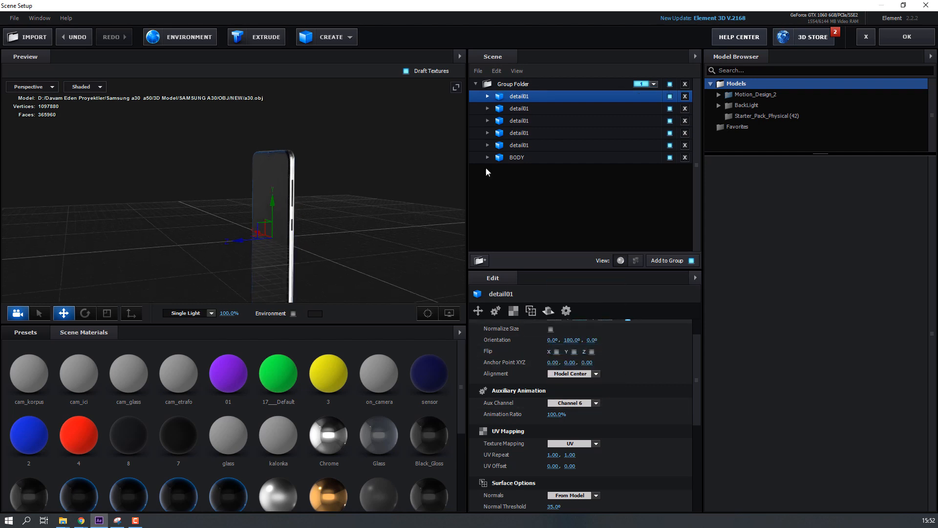
{"action": "left_click", "coordinate": [895, 41]}
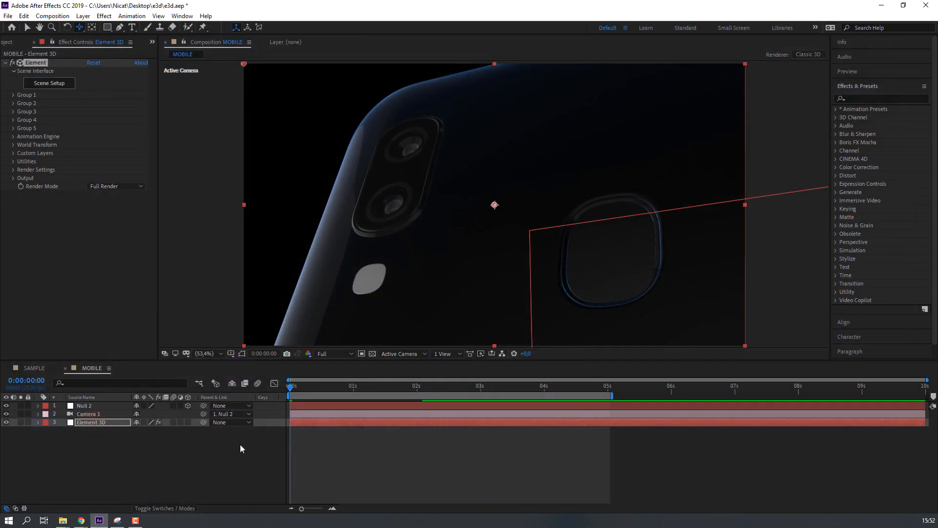
Reveal the position, scale and rotation controls of Group 1's auxiliary Channel 2 on the Element 3D layer.
{"action": "left_click", "coordinate": [91, 422]}
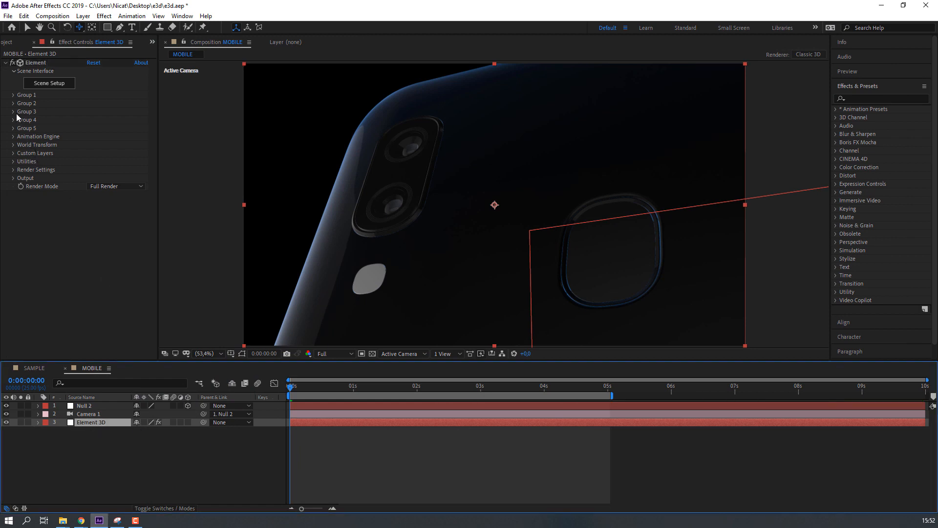
{"action": "left_click", "coordinate": [13, 95]}
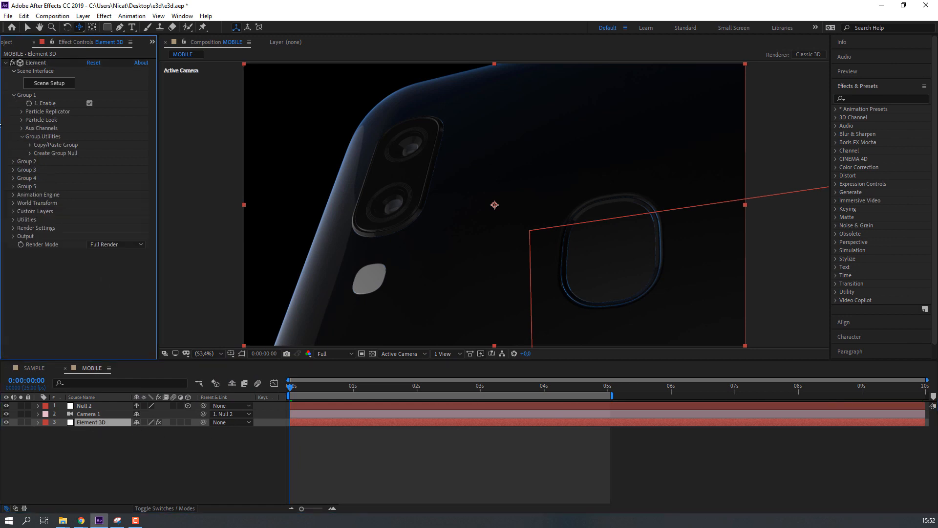
{"action": "left_click", "coordinate": [22, 136]}
{"action": "left_click", "coordinate": [22, 128]}
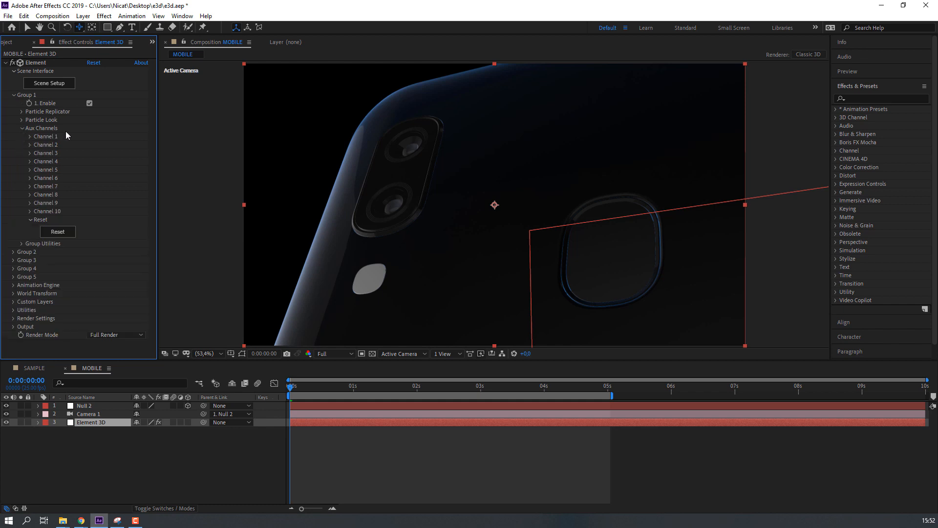
{"action": "left_click", "coordinate": [30, 145]}
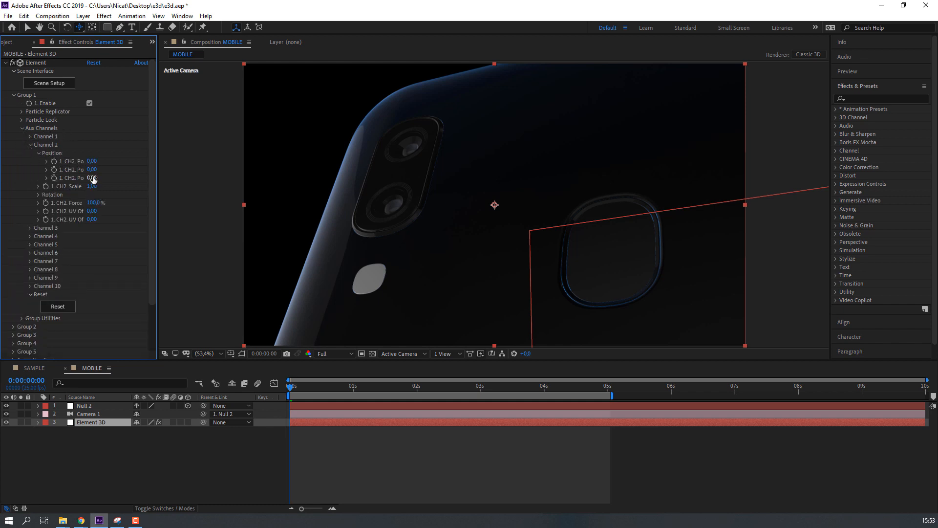
Try changing Channel 2's Z position and scale to test which phone part moves, undoing each change.
{"action": "left_click_drag", "start_coordinate": [92, 178], "coordinate": [126, 174]}
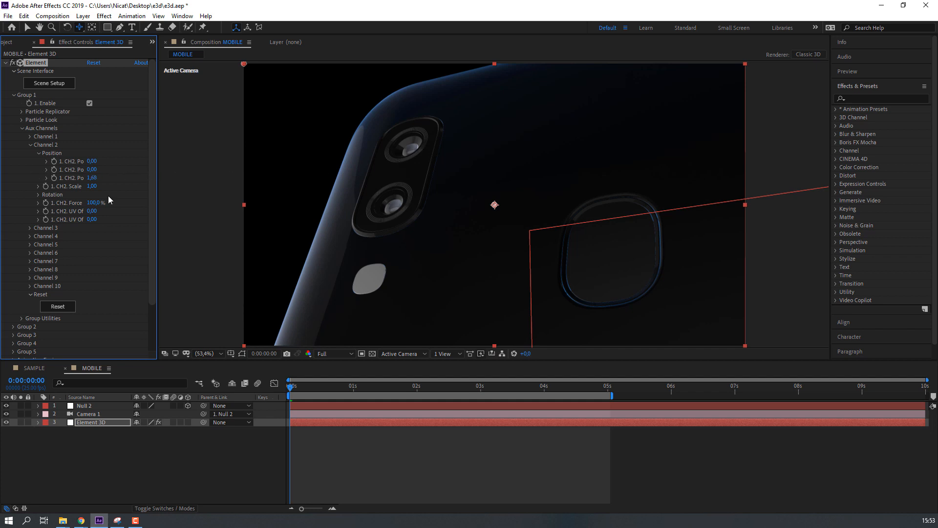
{"action": "key", "text": "ctrl+z"}
{"action": "mouse_move", "coordinate": [92, 187]}
{"action": "left_mouse_down"}
{"action": "mouse_move", "coordinate": [129, 184]}
{"action": "mouse_move", "coordinate": [96, 184]}
{"action": "left_mouse_up"}
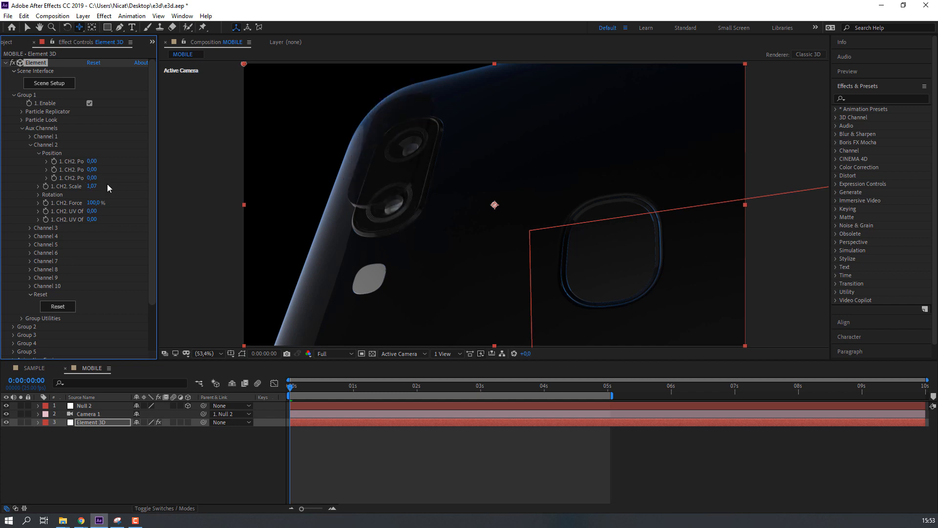
{"action": "key", "text": "ctrl+z"}
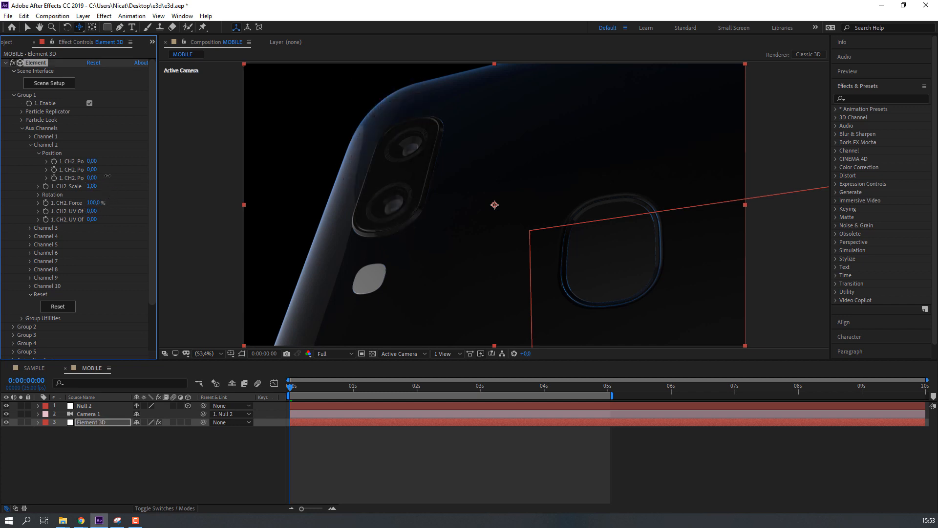
{"action": "left_click_drag", "start_coordinate": [92, 178], "coordinate": [92, 180]}
{"action": "key", "text": "ctrl+z"}
{"action": "key", "text": "ctrl+z"}
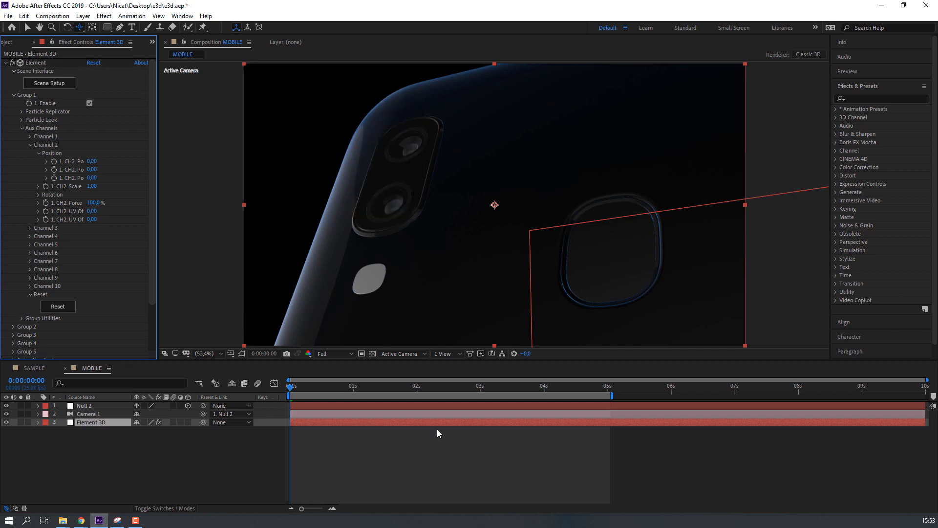
Keyframe Channel 2's Z position from -0.20 at 0 seconds to 0 at 3 seconds, and preview the animation.
{"action": "left_click", "coordinate": [481, 387]}
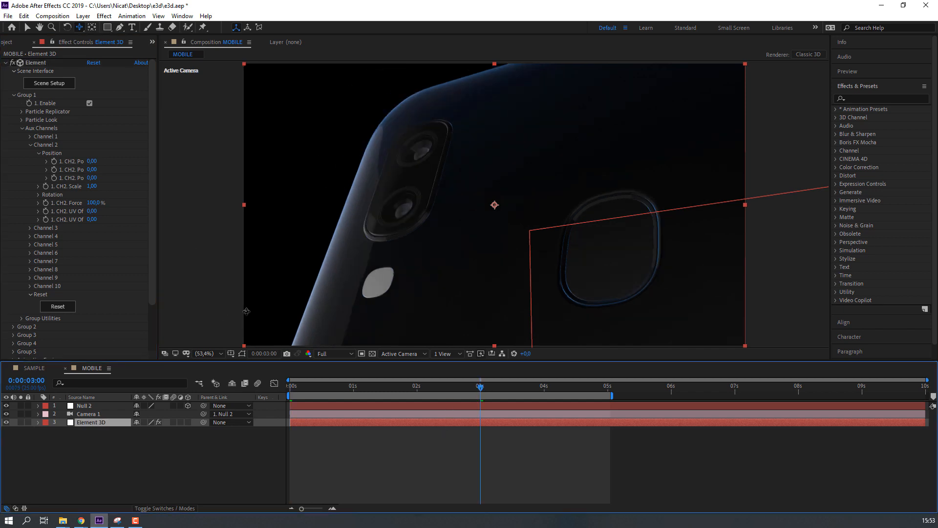
{"action": "left_click", "coordinate": [52, 176]}
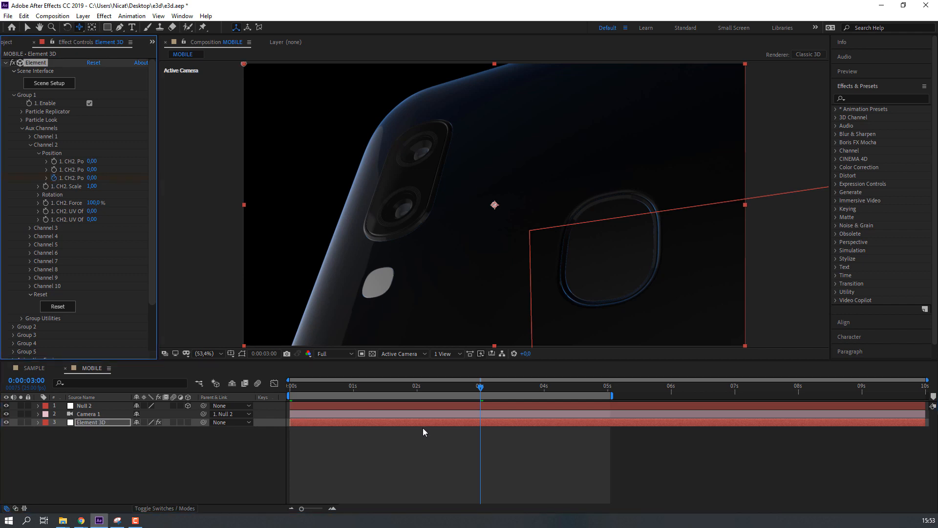
{"action": "key", "text": "u"}
{"action": "left_click_drag", "start_coordinate": [480, 390], "coordinate": [252, 394]}
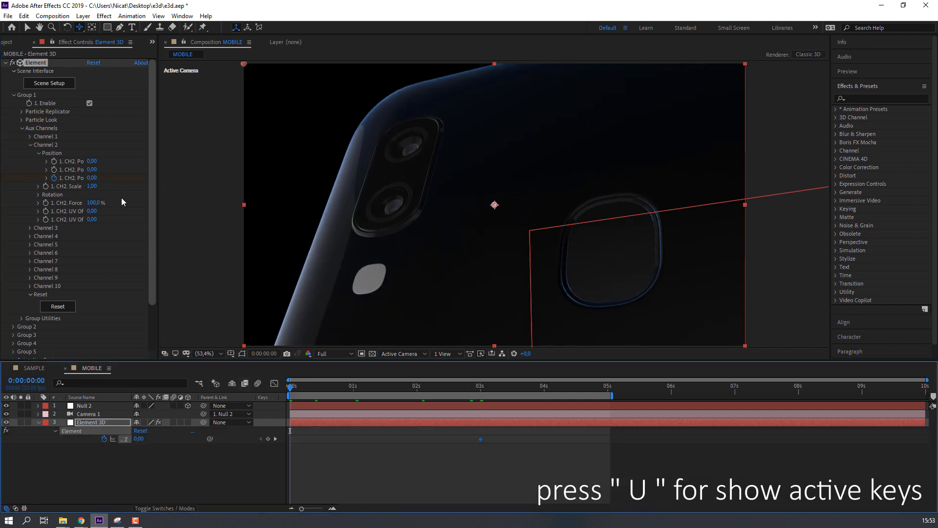
{"action": "mouse_move", "coordinate": [91, 178]}
{"action": "left_mouse_down"}
{"action": "mouse_move", "coordinate": [103, 174]}
{"action": "mouse_move", "coordinate": [80, 178]}
{"action": "left_mouse_up"}
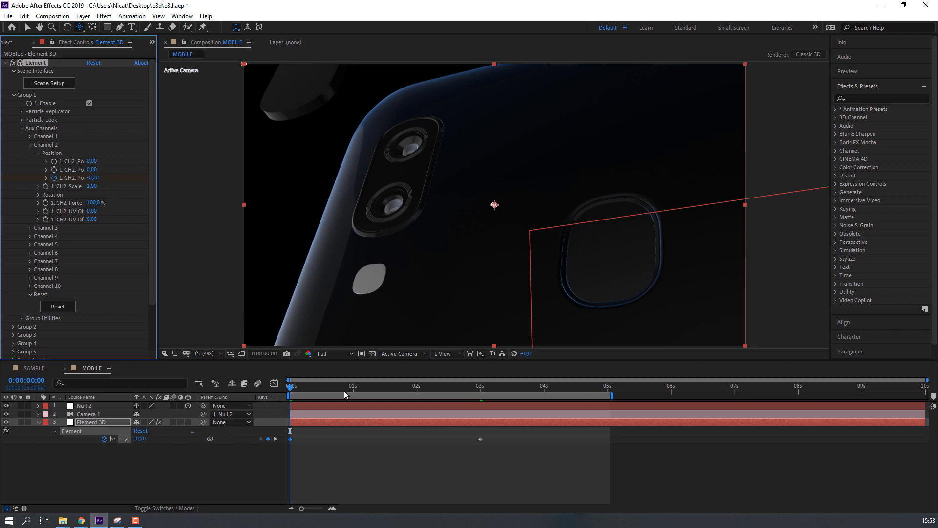
{"action": "key", "text": "space"}
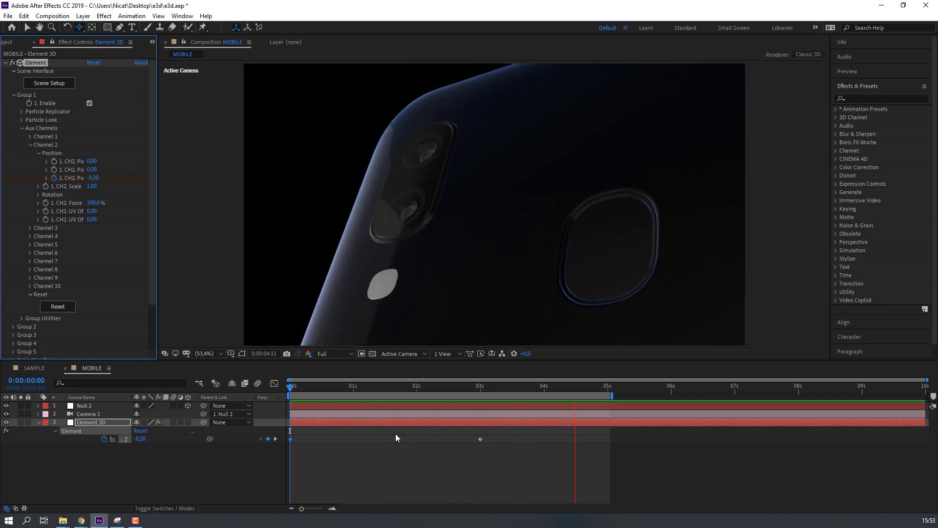
Keyframe Group 1's auxiliary Channel 3 Z position from -0.15 at 0 seconds to 0 at 3 seconds.
{"action": "left_click", "coordinate": [412, 388]}
{"action": "left_click_drag", "start_coordinate": [412, 388], "coordinate": [480, 389]}
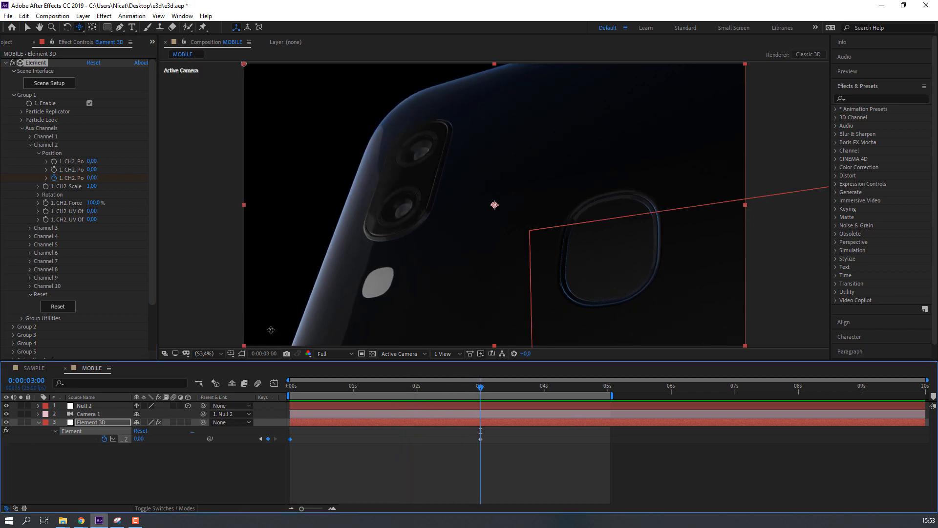
{"action": "left_click", "coordinate": [29, 145]}
{"action": "left_click", "coordinate": [30, 153]}
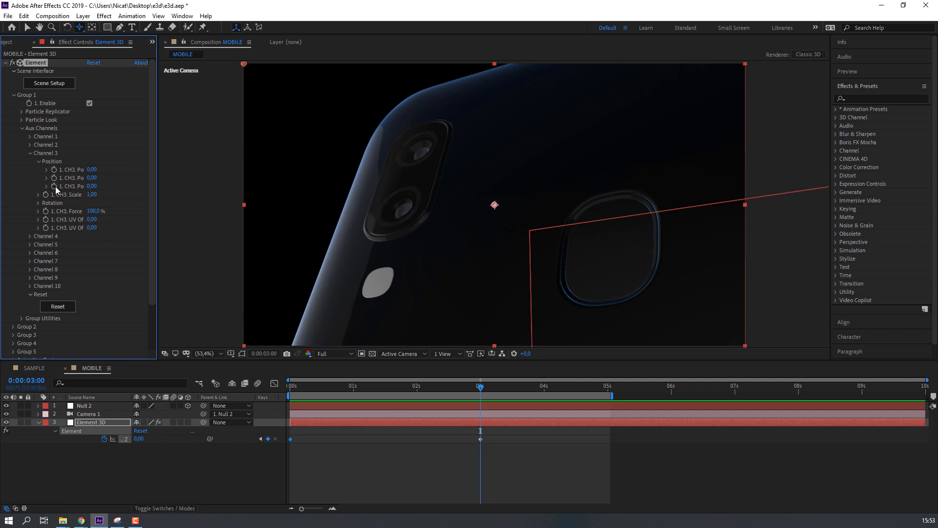
{"action": "key", "text": "u"}
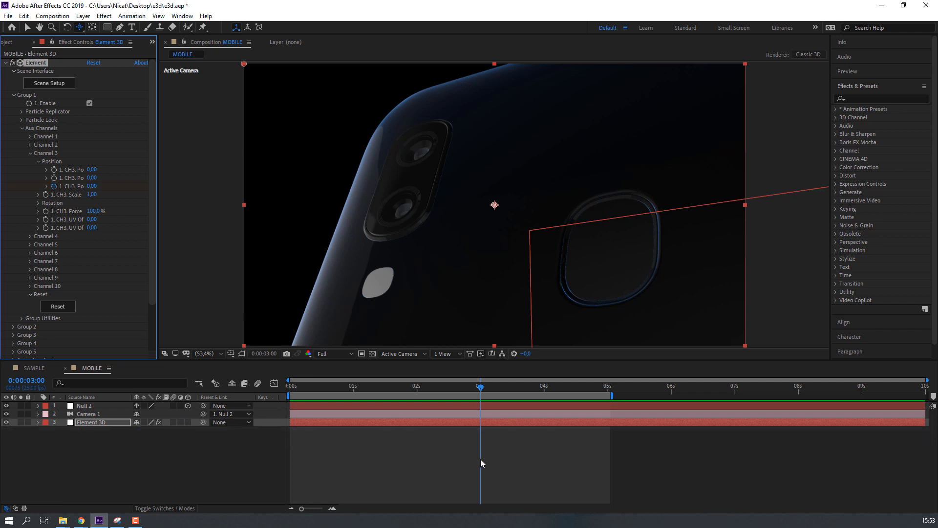
{"action": "key", "text": "u"}
{"action": "left_click_drag", "start_coordinate": [481, 387], "coordinate": [267, 409]}
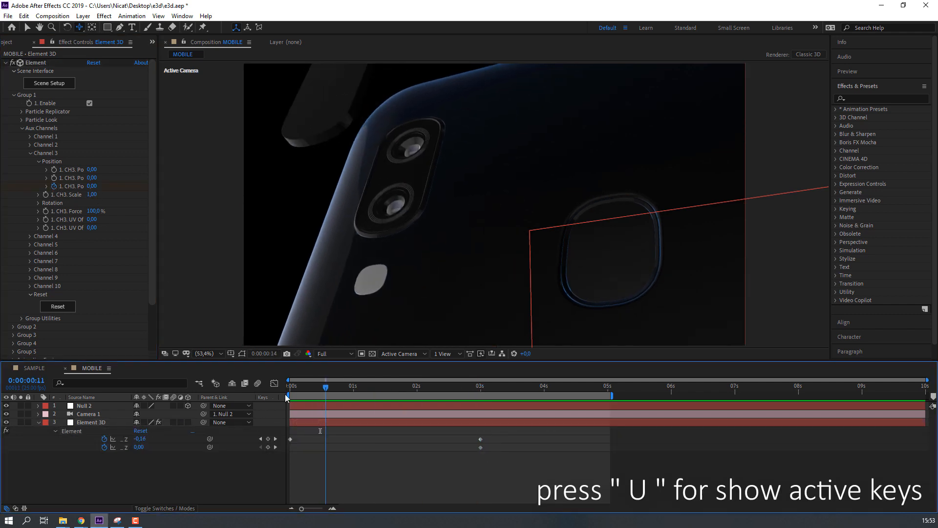
{"action": "left_click", "coordinate": [92, 192]}
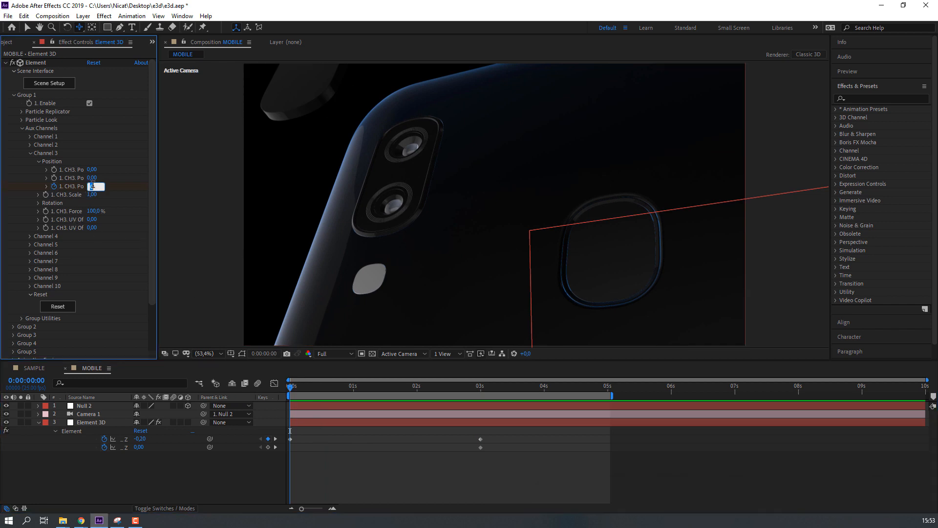
{"action": "mouse_move", "coordinate": [91, 186]}
{"action": "left_mouse_down"}
{"action": "mouse_move", "coordinate": [118, 187]}
{"action": "mouse_move", "coordinate": [86, 187]}
{"action": "left_mouse_up"}
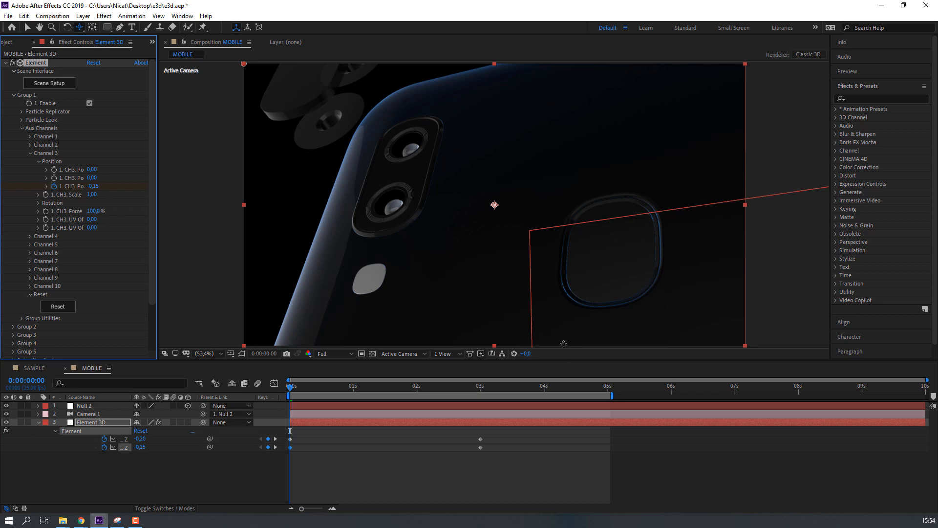
Reposition Camera 1 to view the separated camera parts from the side of the phone, keeping the start of the timeline in view.
{"action": "left_click", "coordinate": [439, 473]}
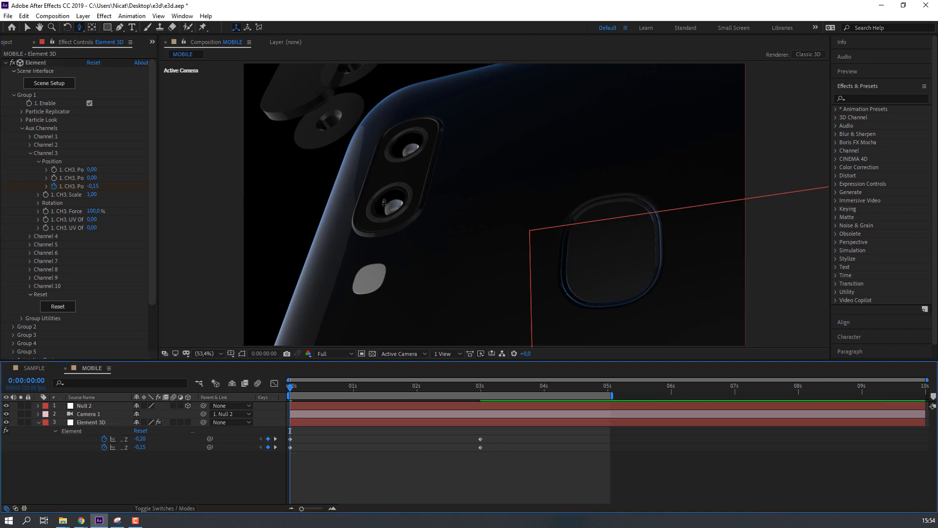
{"action": "left_click_drag", "start_coordinate": [344, 133], "coordinate": [361, 285]}
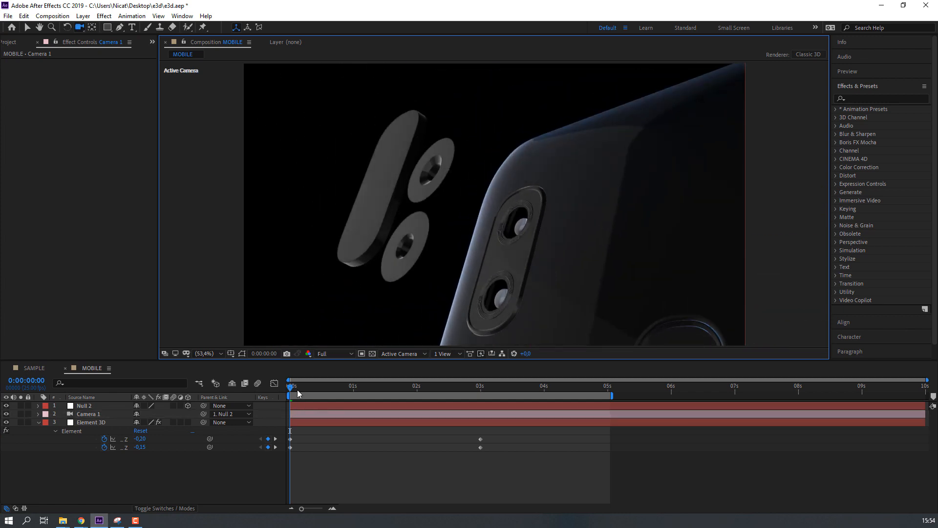
{"action": "mouse_move", "coordinate": [297, 389]}
{"action": "left_mouse_down"}
{"action": "mouse_move", "coordinate": [429, 391]}
{"action": "mouse_move", "coordinate": [286, 394]}
{"action": "left_mouse_up"}
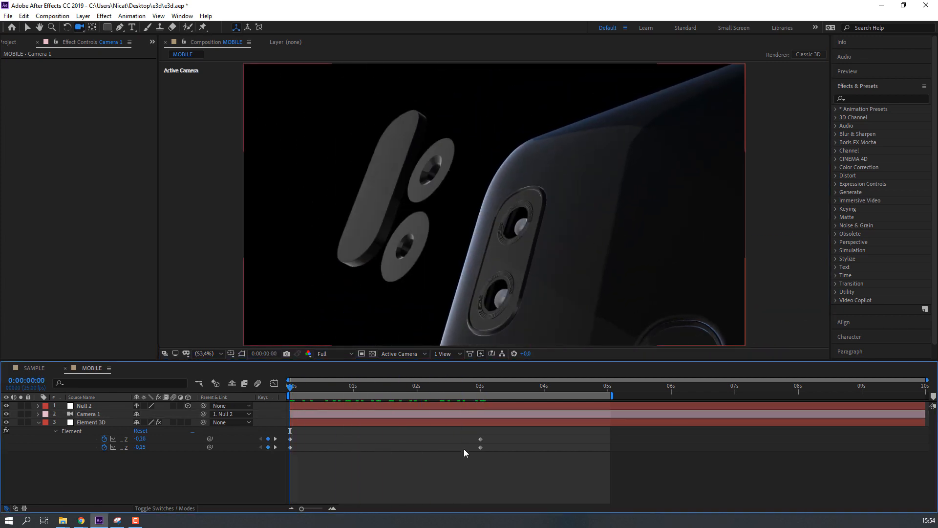
Apply Easy Ease to the Channel 2 and Channel 3 Z position keyframes and preview the animation.
{"action": "left_click_drag", "start_coordinate": [496, 434], "coordinate": [294, 451]}
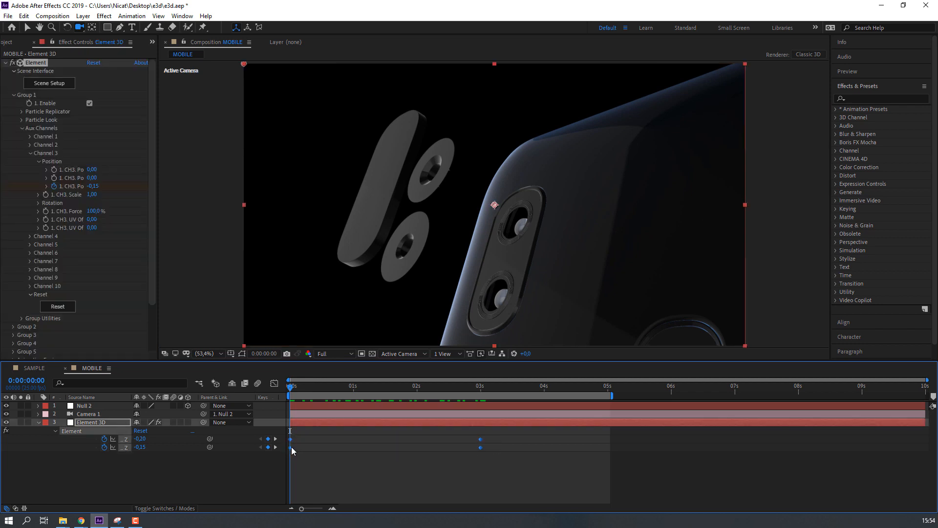
{"action": "right_click", "coordinate": [292, 450]}
{"action": "mouse_move", "coordinate": [335, 442]}
{"action": "left_click", "coordinate": [488, 375]}
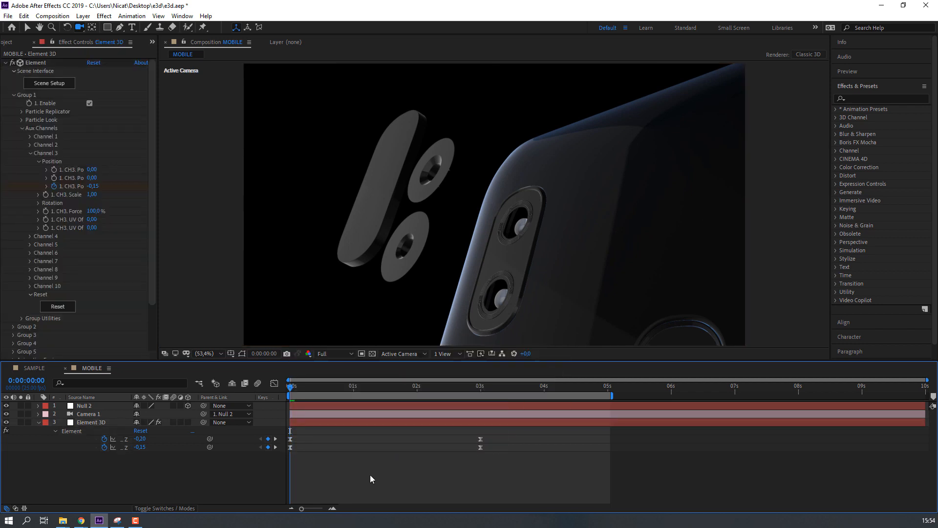
{"action": "key", "text": "space"}
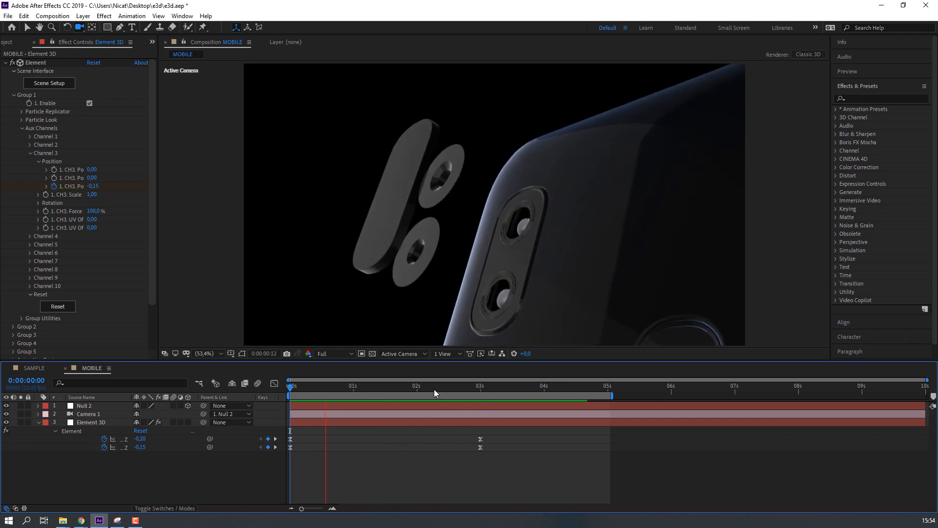
Keyframe auxiliary Channel 4's Z position from -0.11 at 0 seconds to 0 at 3 seconds.
{"action": "left_click_drag", "start_coordinate": [434, 389], "coordinate": [481, 389]}
{"action": "left_click", "coordinate": [377, 422]}
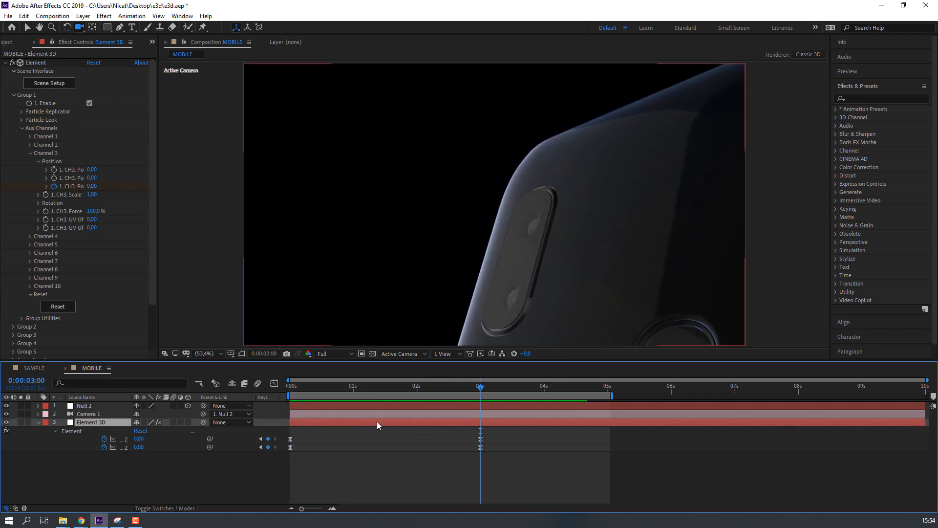
{"action": "left_click", "coordinate": [30, 154]}
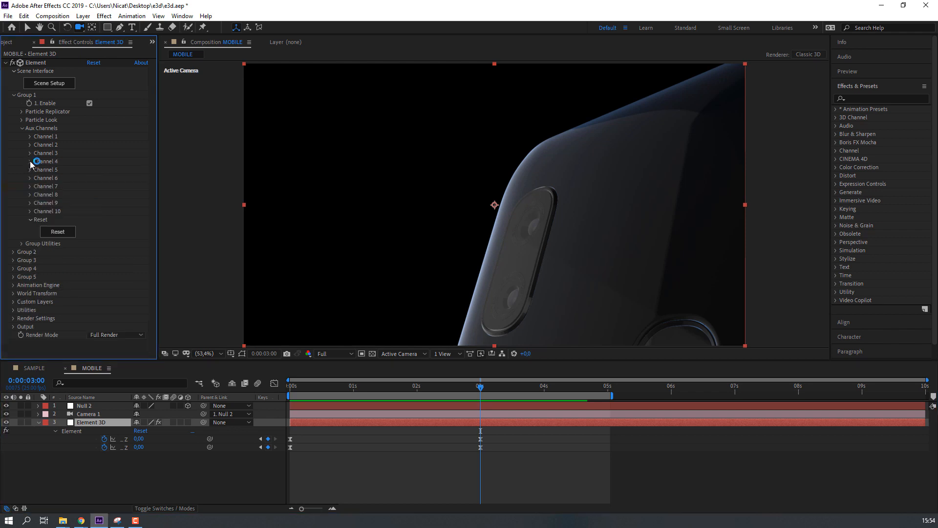
{"action": "left_click", "coordinate": [31, 161]}
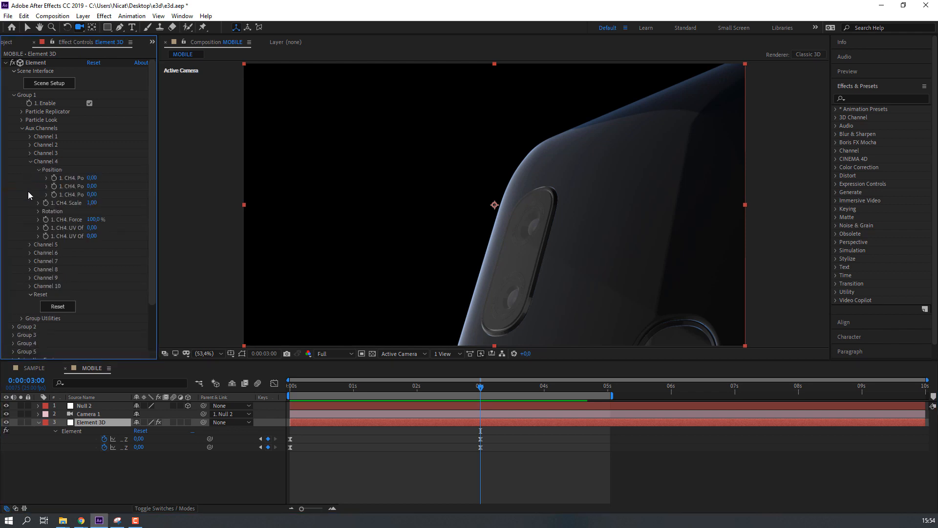
{"action": "left_click", "coordinate": [53, 194]}
{"action": "key", "text": "u"}
{"action": "key", "text": "u"}
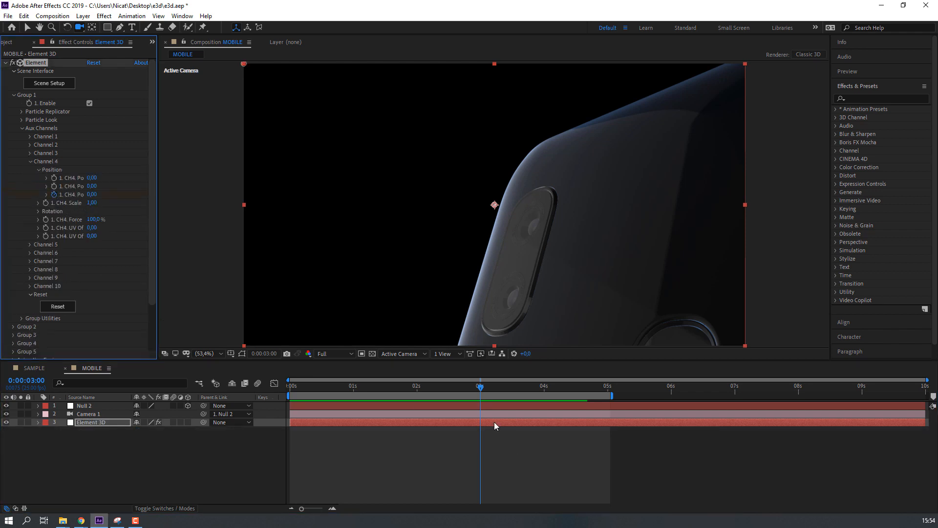
{"action": "left_click_drag", "start_coordinate": [478, 394], "coordinate": [202, 434]}
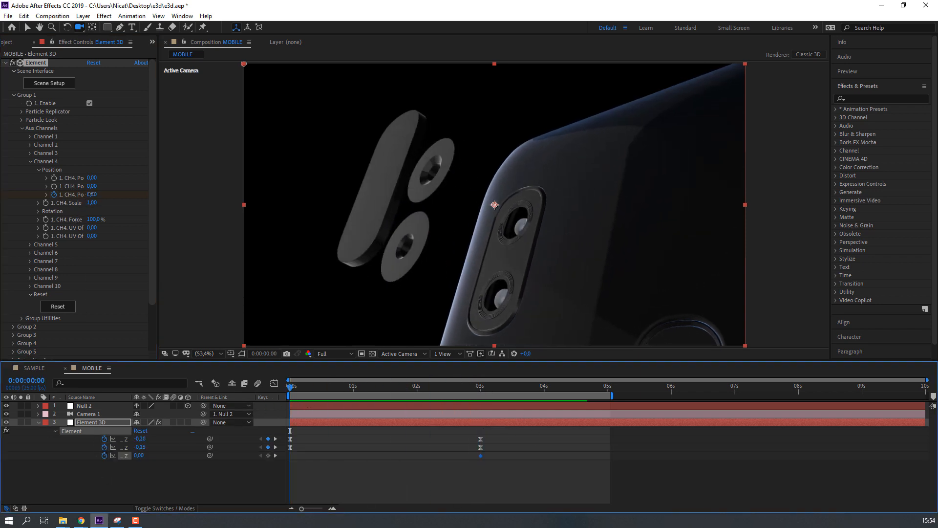
{"action": "mouse_move", "coordinate": [91, 194]}
{"action": "left_mouse_down"}
{"action": "mouse_move", "coordinate": [100, 194]}
{"action": "mouse_move", "coordinate": [82, 194]}
{"action": "left_mouse_up"}
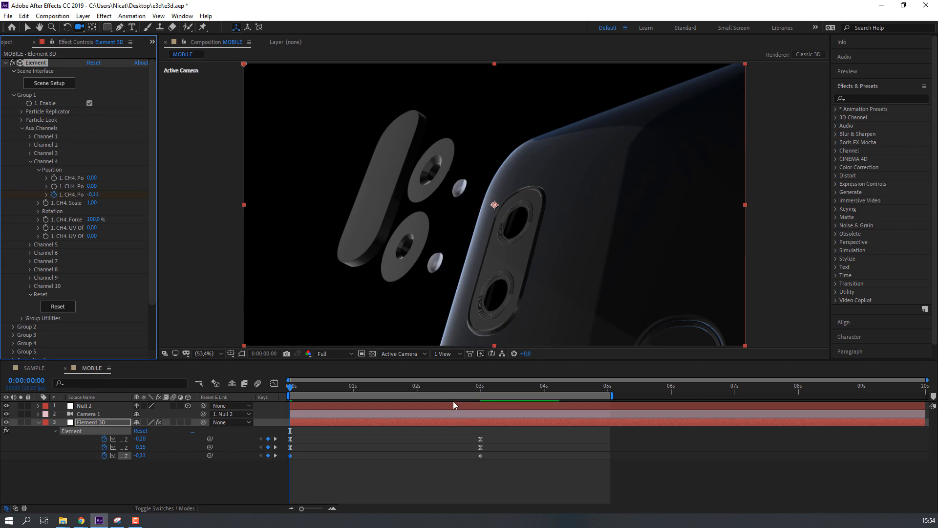
Keyframe auxiliary Channel 5's Z position from -0.06 at 0 seconds to 0 at 3 seconds.
{"action": "left_click", "coordinate": [479, 388]}
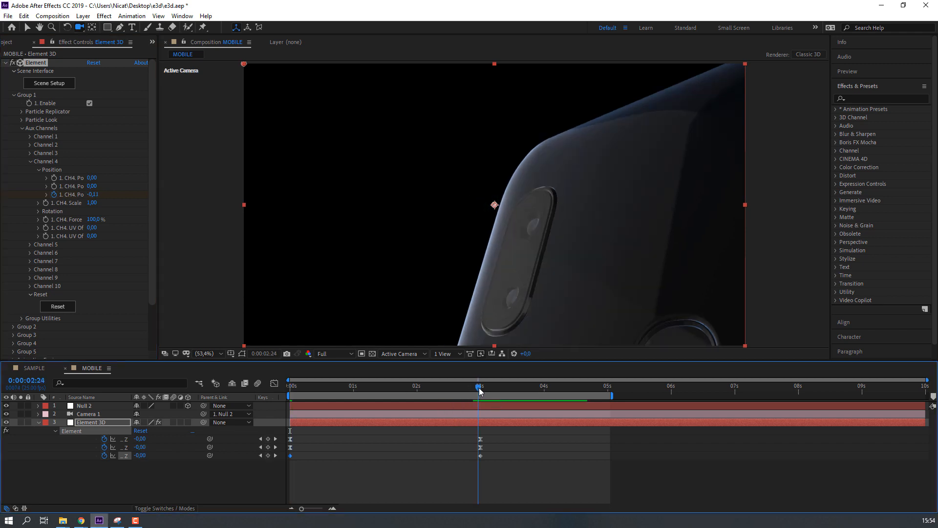
{"action": "left_click", "coordinate": [28, 161]}
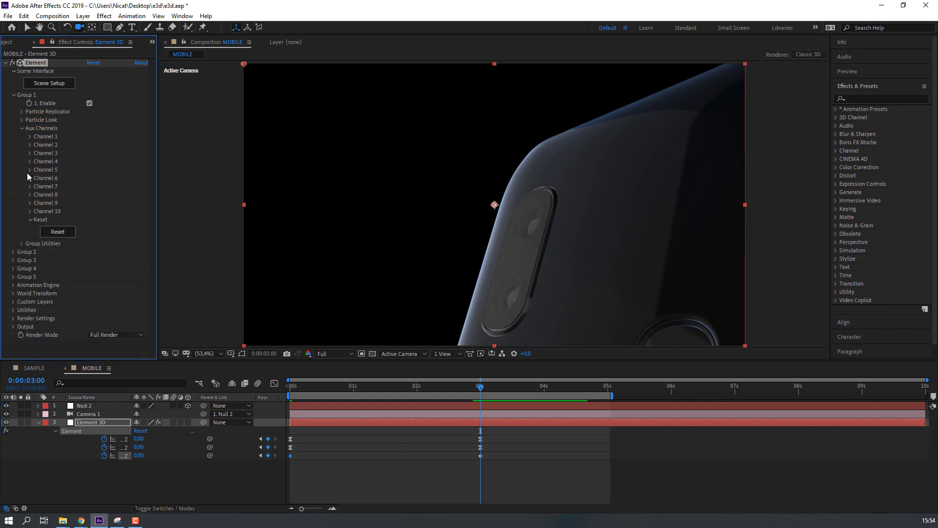
{"action": "left_click", "coordinate": [28, 171]}
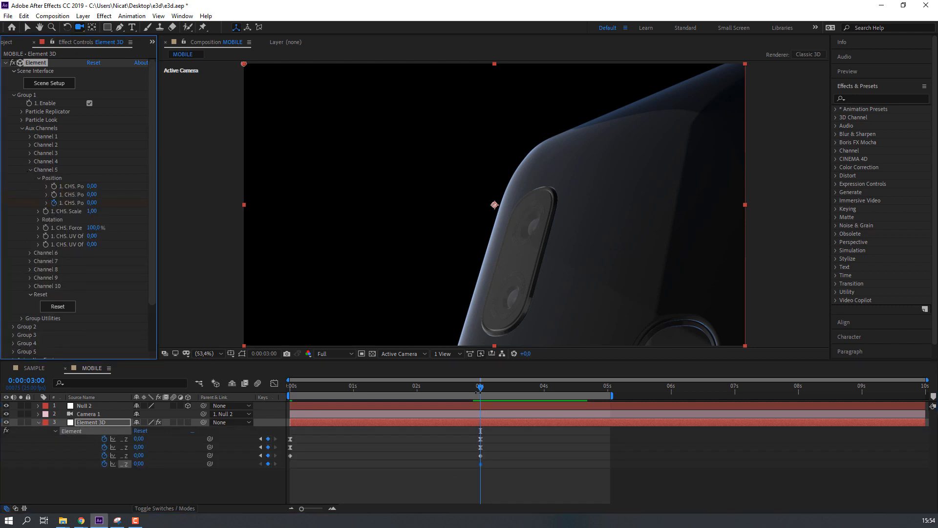
{"action": "left_click_drag", "start_coordinate": [479, 388], "coordinate": [240, 396]}
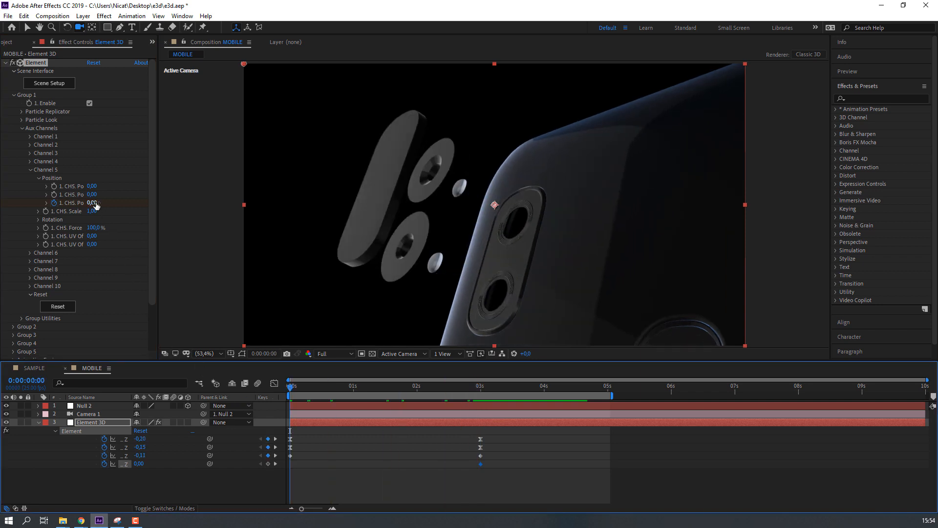
{"action": "left_click_drag", "start_coordinate": [96, 205], "coordinate": [91, 202]}
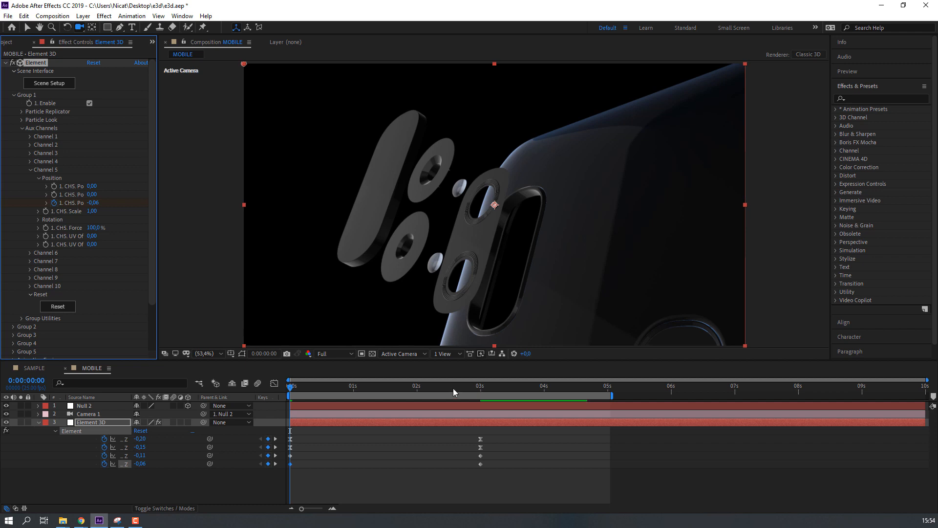
Keyframe auxiliary Channel 6's Z position from -0.25 at 0 seconds to 0 at 3 seconds, and preview the animation.
{"action": "left_click_drag", "start_coordinate": [316, 383], "coordinate": [481, 385]}
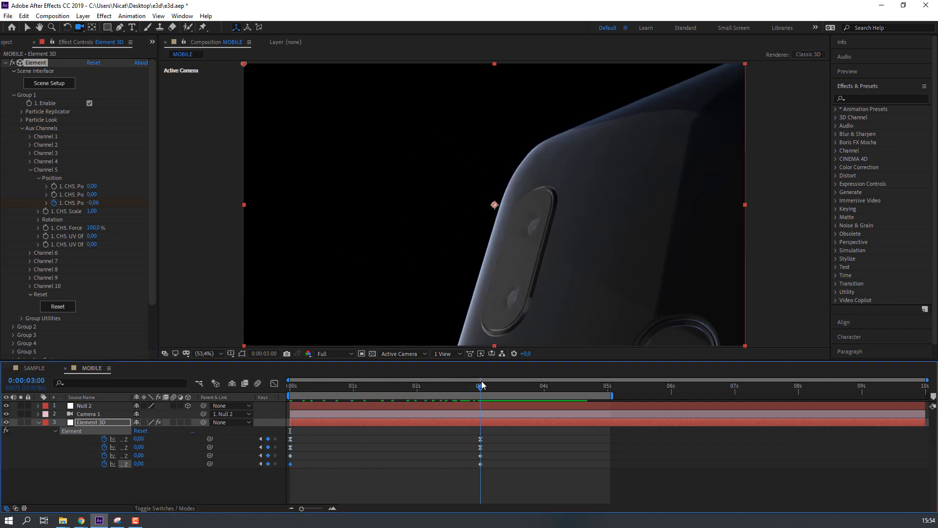
{"action": "left_click", "coordinate": [31, 170]}
{"action": "left_click", "coordinate": [29, 177]}
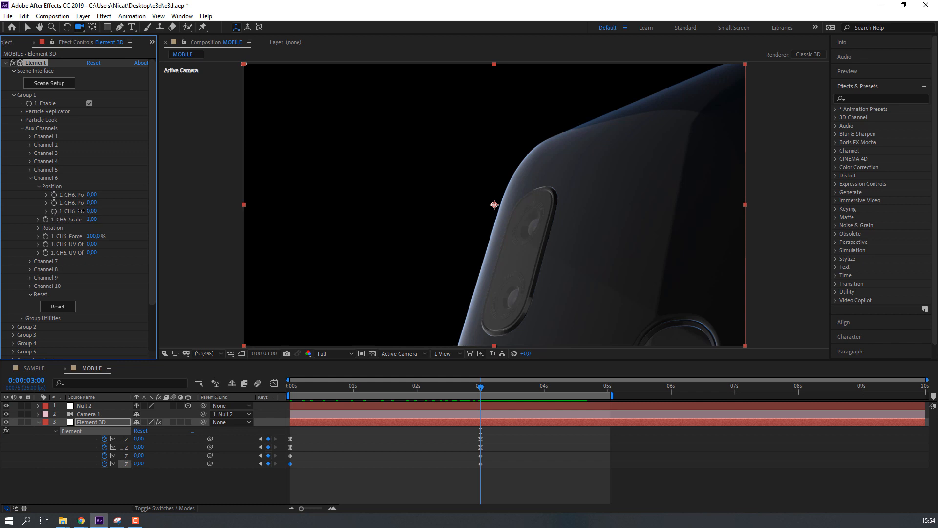
{"action": "left_click_drag", "start_coordinate": [81, 211], "coordinate": [93, 212]}
{"action": "key", "text": "ctrl+z"}
{"action": "key", "text": "u"}
{"action": "key", "text": "u"}
{"action": "left_click_drag", "start_coordinate": [481, 387], "coordinate": [248, 392]}
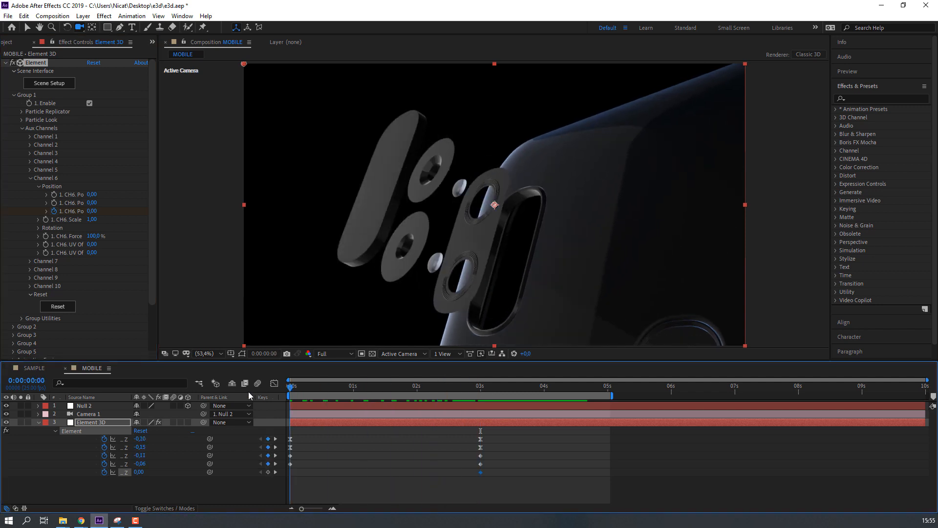
{"action": "left_click", "coordinate": [88, 210]}
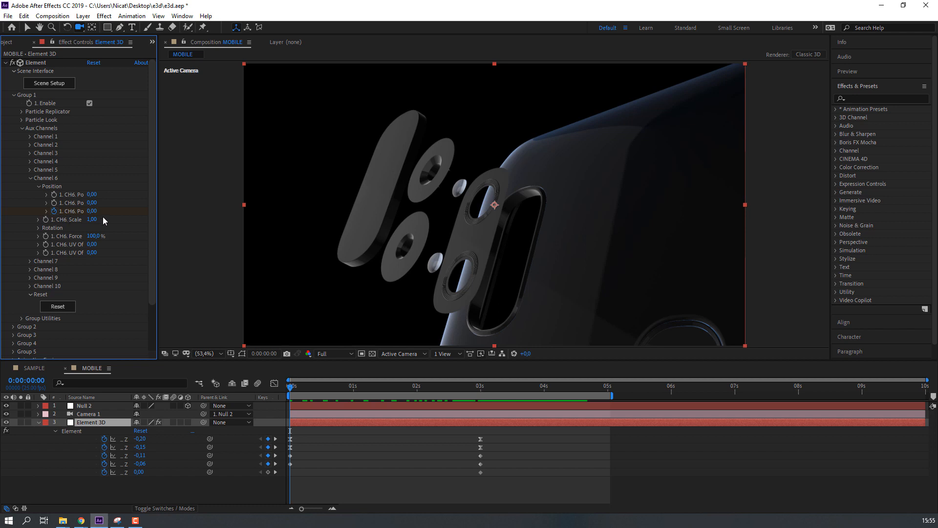
{"action": "left_click_drag", "start_coordinate": [92, 210], "coordinate": [79, 211]}
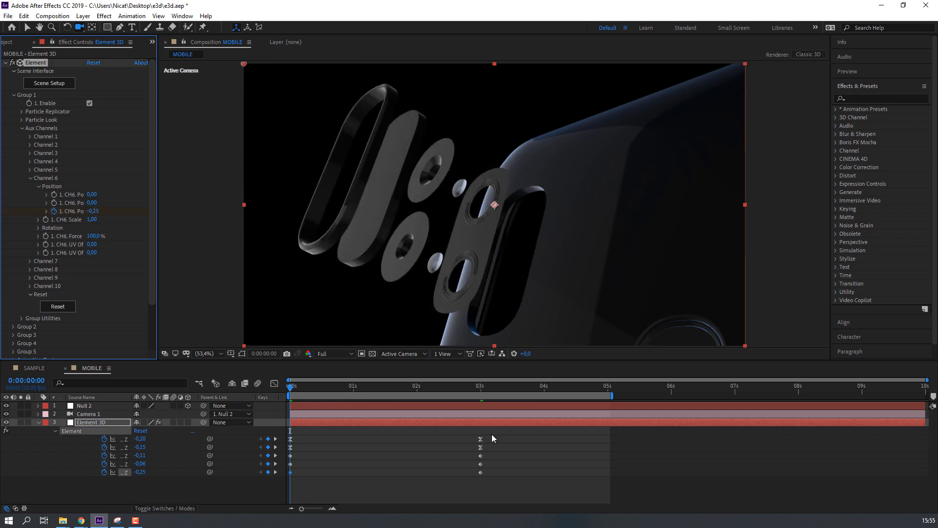
{"action": "key", "text": "space"}
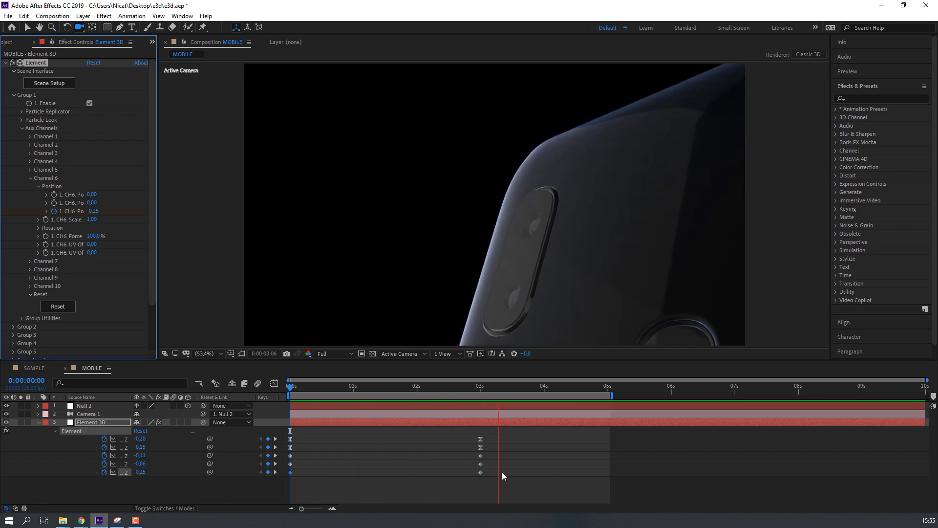
{"action": "key", "text": "space"}
Apply Easy Ease to the Z position keyframes of Channels 4, 5 and 6, and preview the animation.
{"action": "left_click_drag", "start_coordinate": [507, 453], "coordinate": [286, 479]}
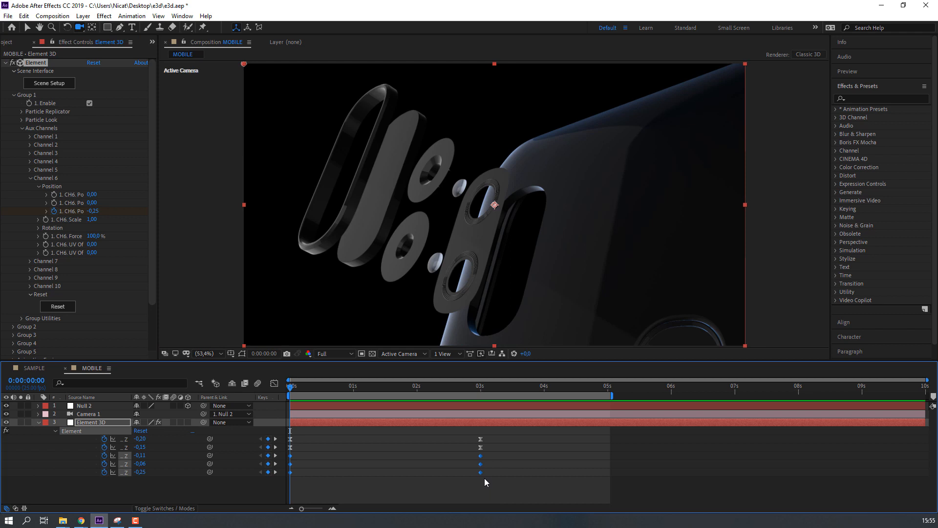
{"action": "right_click", "coordinate": [480, 471]}
{"action": "mouse_move", "coordinate": [503, 467]}
{"action": "left_click", "coordinate": [649, 402]}
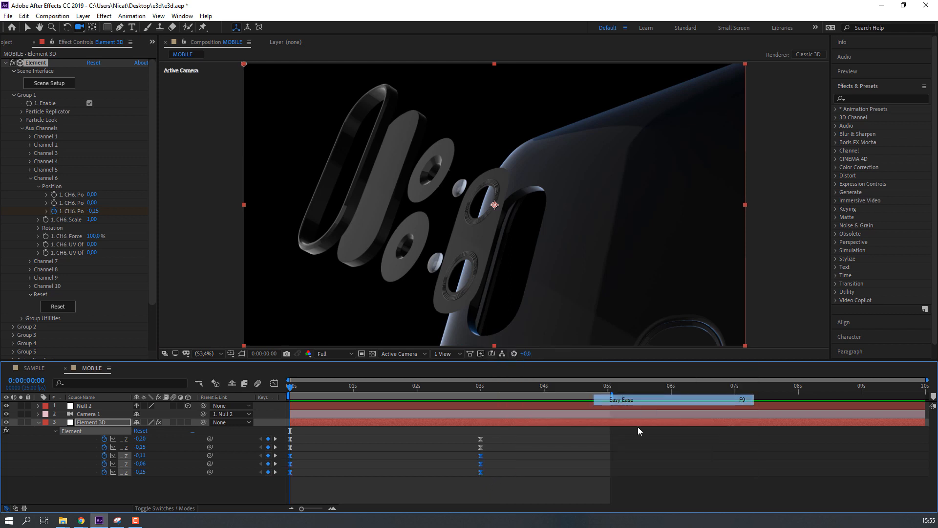
{"action": "key", "text": "space"}
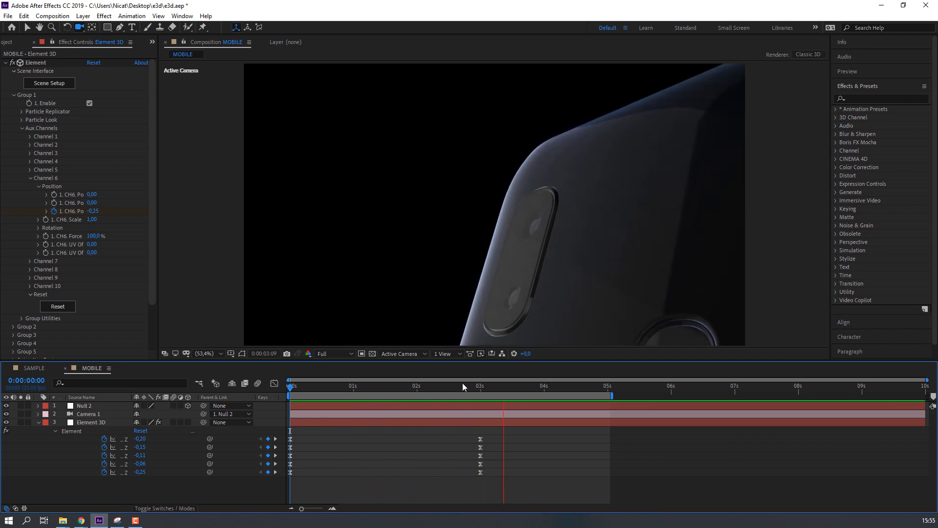
Move Camera 1 to a lower, more frontal angle on the phone's back with the parts separated, and preview the assembly animation.
{"action": "left_click_drag", "start_coordinate": [461, 386], "coordinate": [346, 389]}
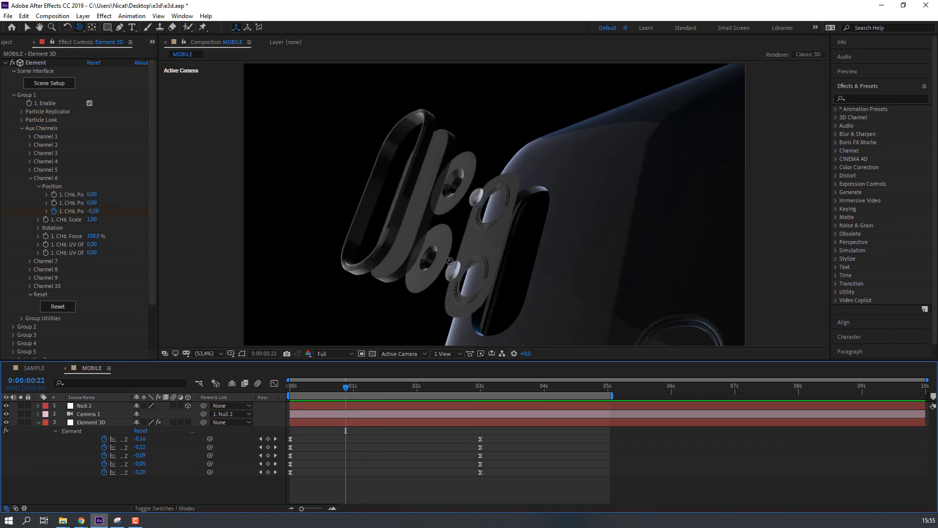
{"action": "left_click_drag", "start_coordinate": [447, 256], "coordinate": [421, 200]}
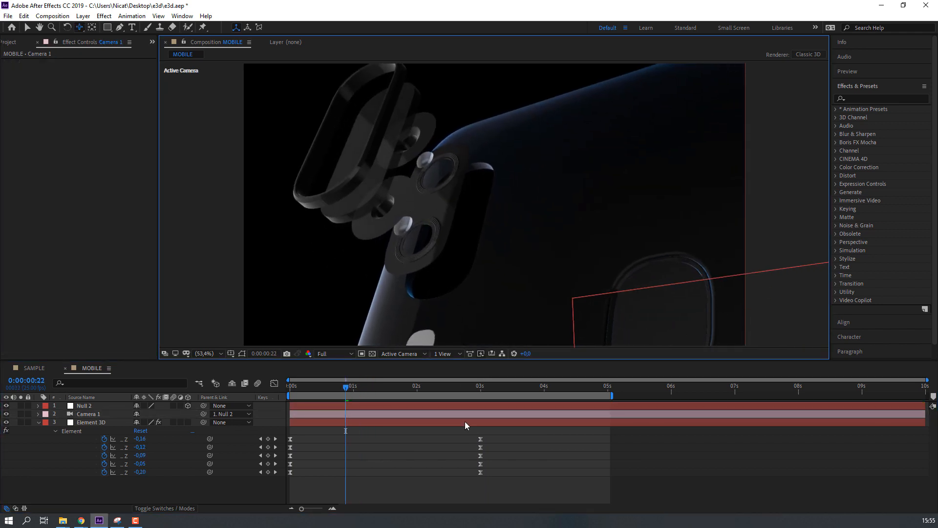
{"action": "key", "text": "space"}
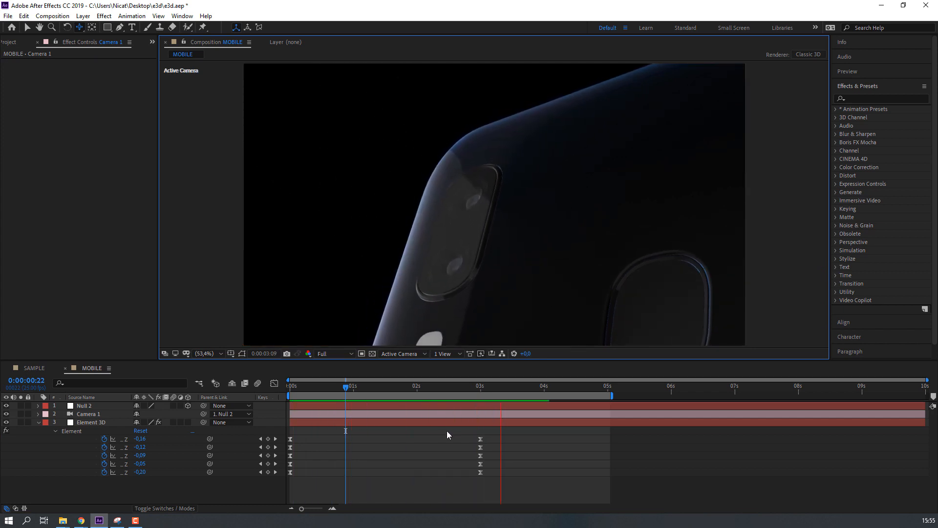
Return to 0 seconds and show the Element 3D physical environment in the background through its render settings.
{"action": "left_click_drag", "start_coordinate": [464, 388], "coordinate": [146, 394]}
{"action": "left_click", "coordinate": [39, 422]}
{"action": "left_click", "coordinate": [83, 422]}
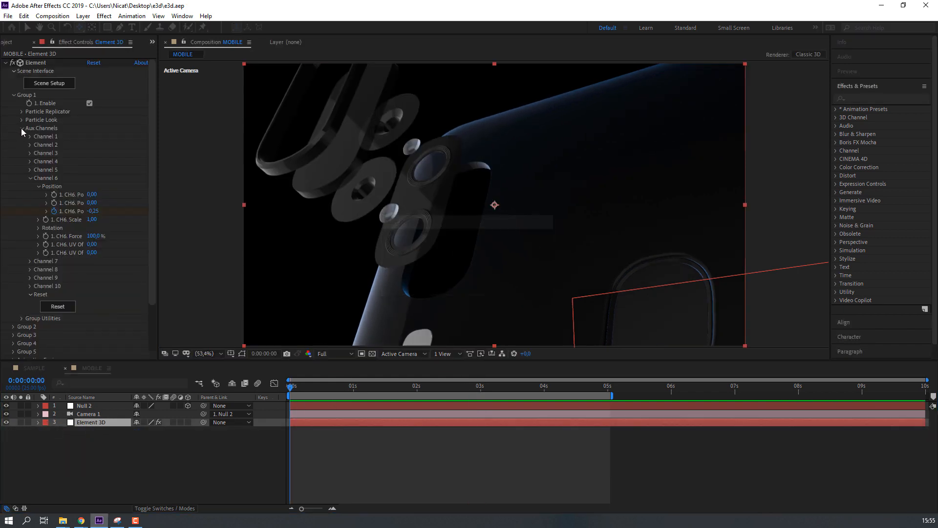
{"action": "left_click", "coordinate": [22, 128]}
{"action": "left_click", "coordinate": [13, 95]}
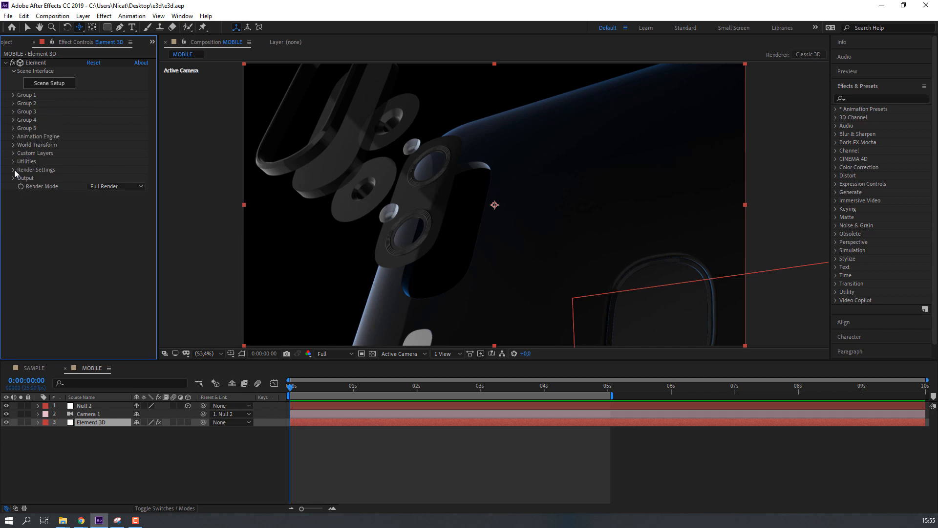
{"action": "left_click", "coordinate": [14, 170]}
{"action": "left_click", "coordinate": [21, 178]}
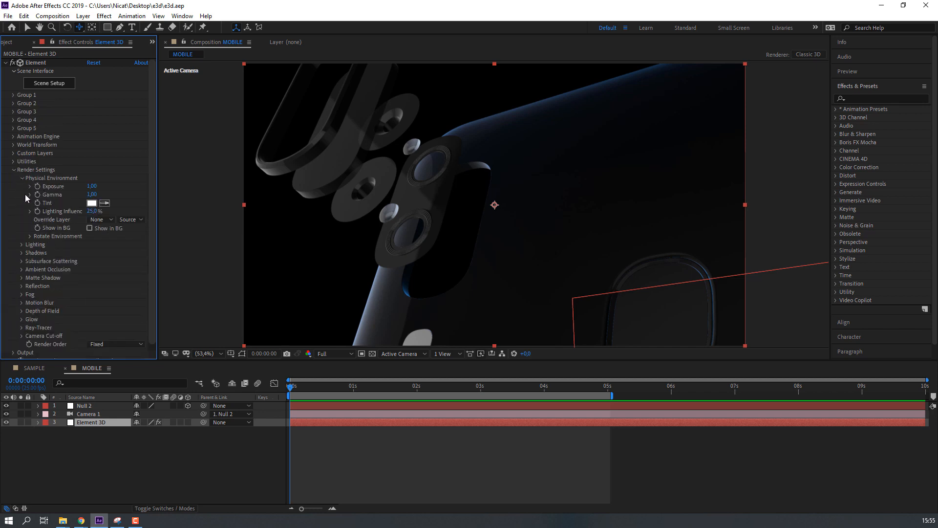
{"action": "left_click", "coordinate": [90, 228]}
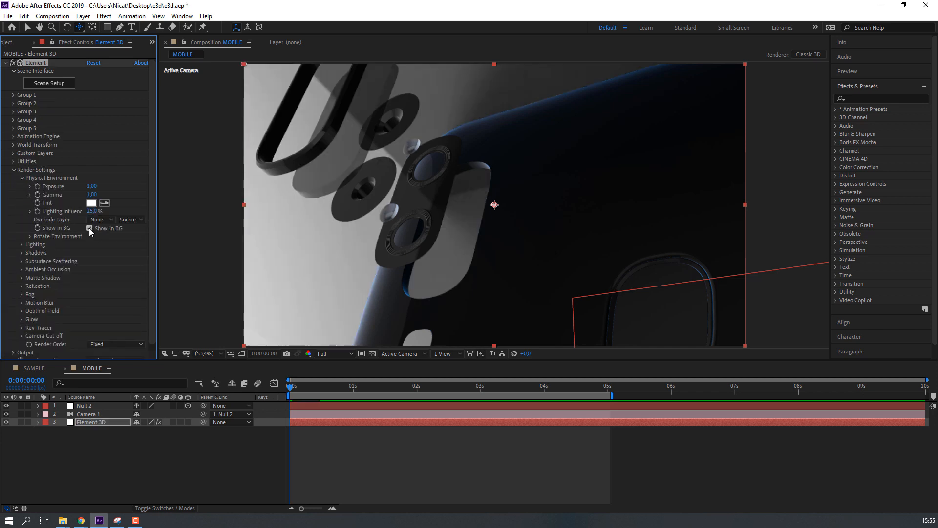
Rotate the physical environment to X 101°, Y 212° and Z 84°, and preview the camera assembly animation.
{"action": "left_click", "coordinate": [30, 236]}
{"action": "left_click_drag", "start_coordinate": [99, 244], "coordinate": [190, 239]}
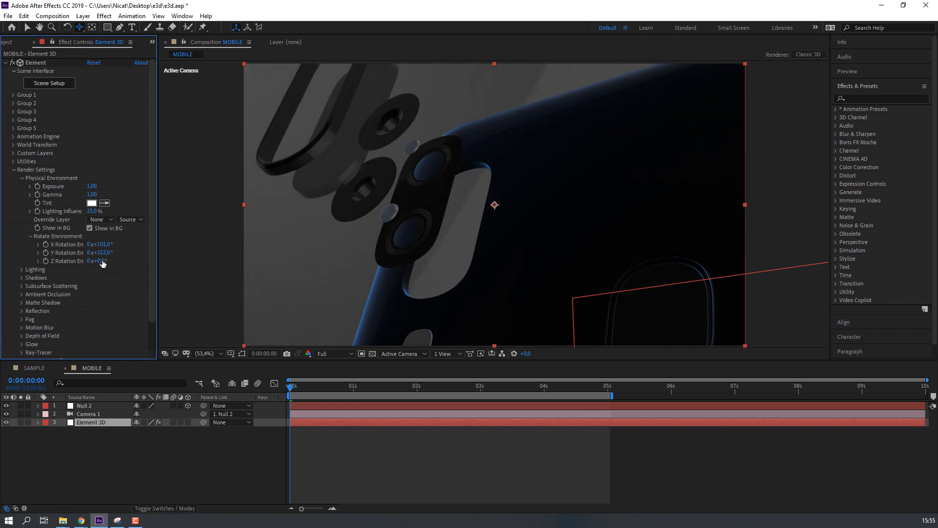
{"action": "left_click_drag", "start_coordinate": [103, 261], "coordinate": [132, 249]}
{"action": "key", "text": "space"}
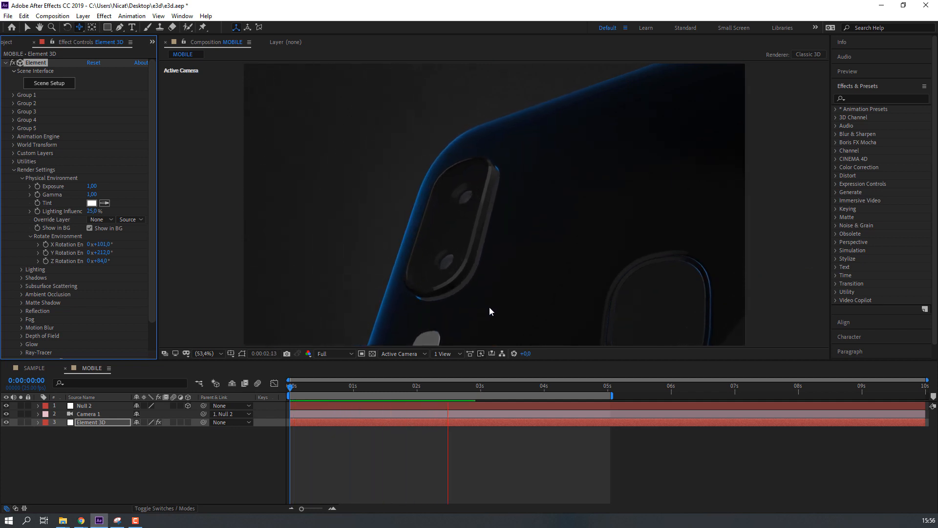
{"action": "key", "text": "space"}
{"action": "key", "text": "space"}
Turn off the environment's background display and add a comp-sized solid named BG beneath the Element 3D layer.
{"action": "left_click", "coordinate": [90, 227]}
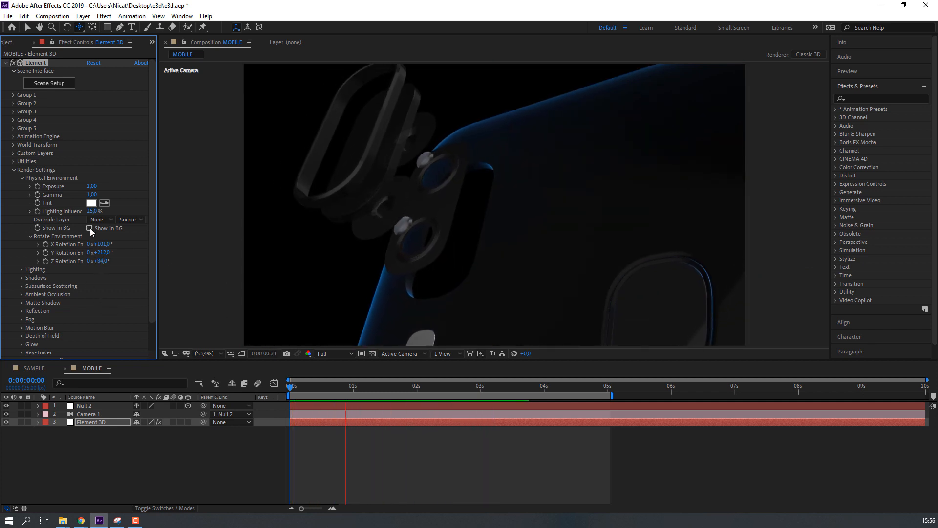
{"action": "mouse_move", "coordinate": [373, 386]}
{"action": "left_mouse_down"}
{"action": "mouse_move", "coordinate": [405, 386]}
{"action": "mouse_move", "coordinate": [362, 388]}
{"action": "left_mouse_up"}
{"action": "left_click", "coordinate": [122, 465]}
{"action": "right_click", "coordinate": [122, 464]}
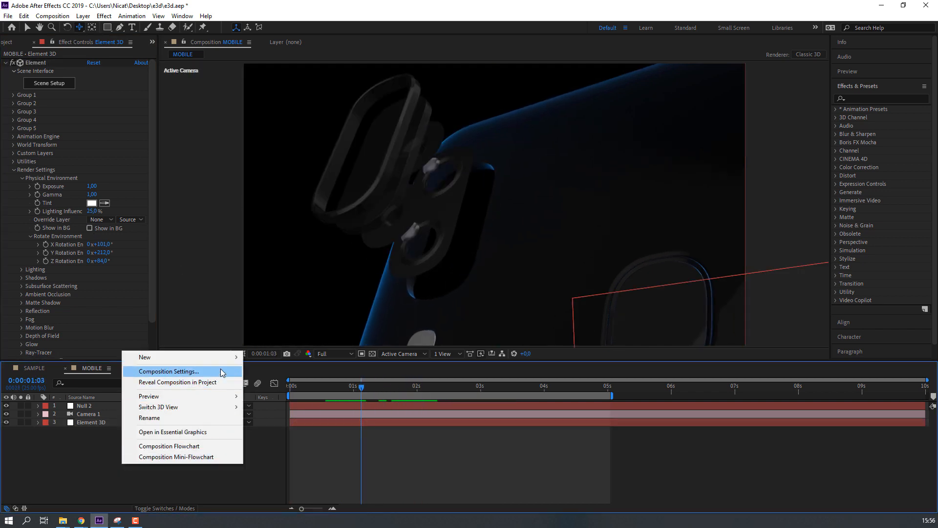
{"action": "mouse_move", "coordinate": [230, 357]}
{"action": "left_click", "coordinate": [266, 382]}
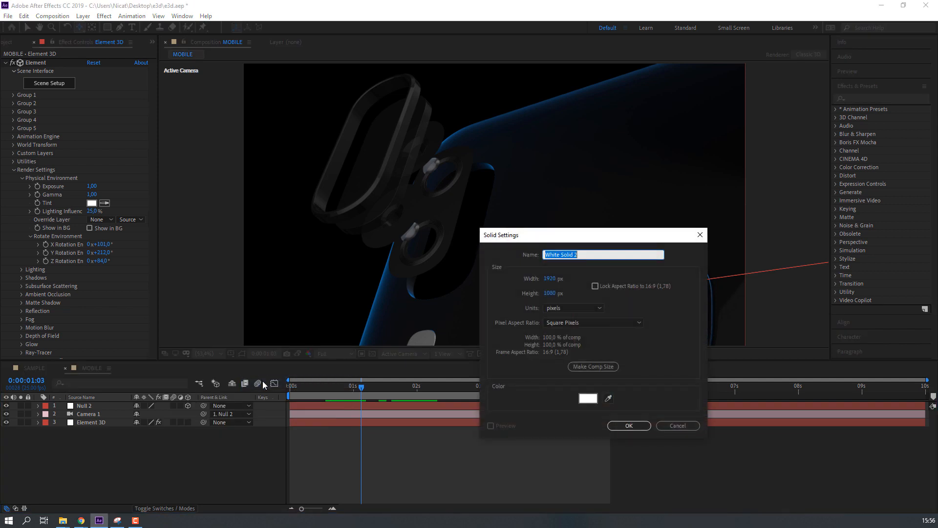
{"action": "key", "text": "Return"}
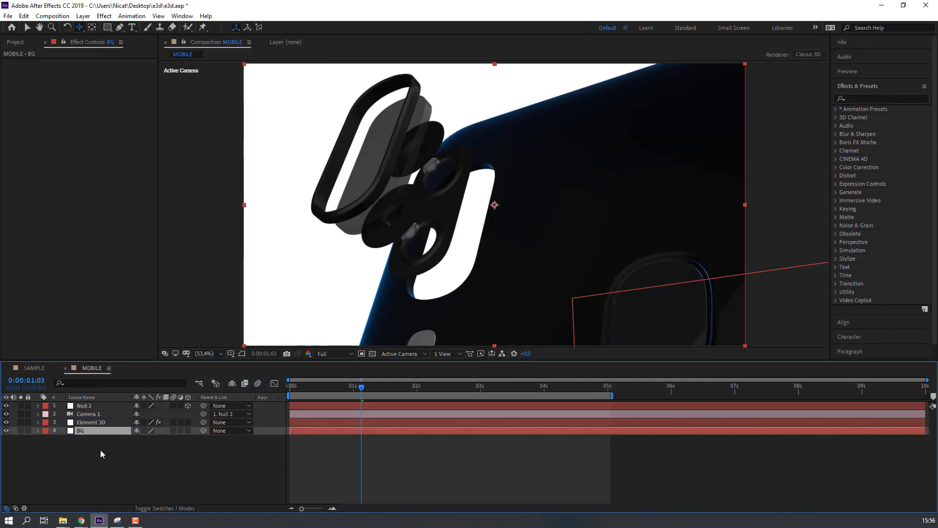
Apply the Fill effect to the BG layer and set its color to a light grey.
{"action": "left_click", "coordinate": [872, 99]}
{"action": "type", "text": "fill"}
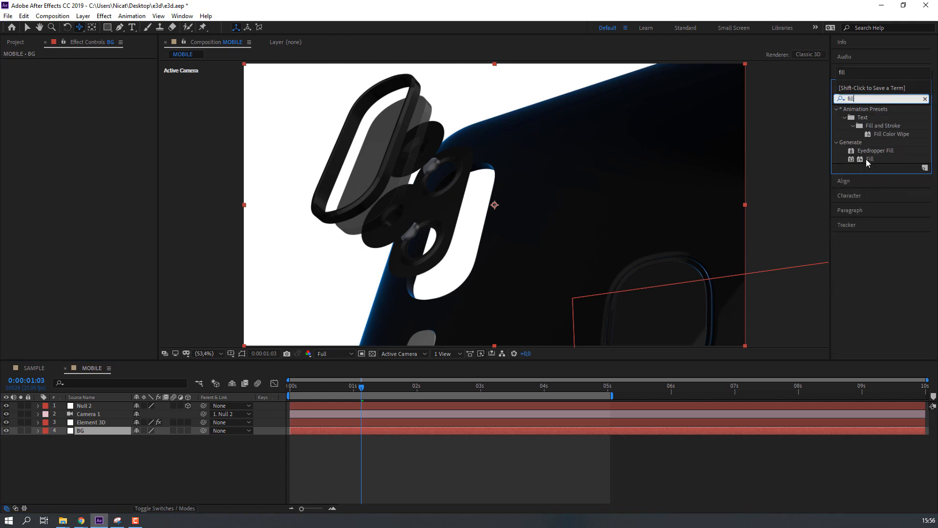
{"action": "left_click_drag", "start_coordinate": [866, 159], "coordinate": [85, 432]}
{"action": "left_click", "coordinate": [91, 88]}
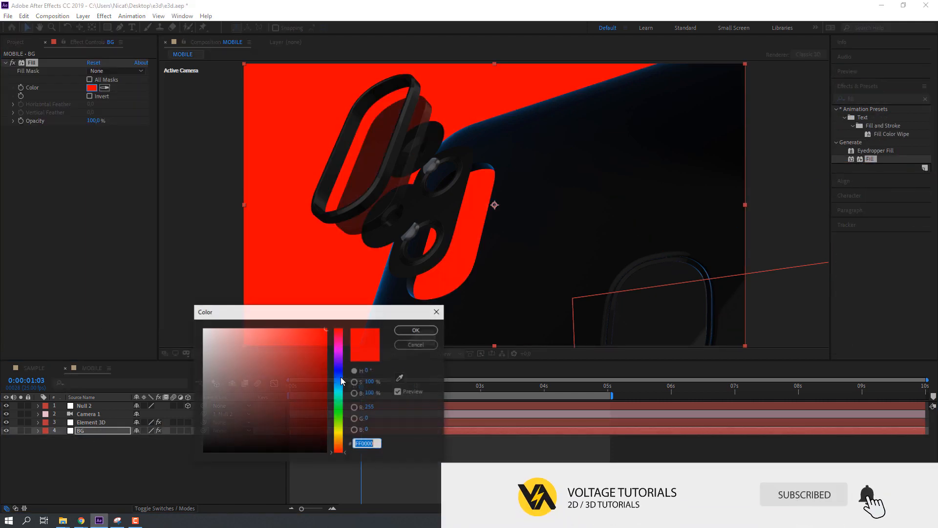
{"action": "left_click", "coordinate": [226, 372]}
{"action": "left_click_drag", "start_coordinate": [209, 373], "coordinate": [203, 392]}
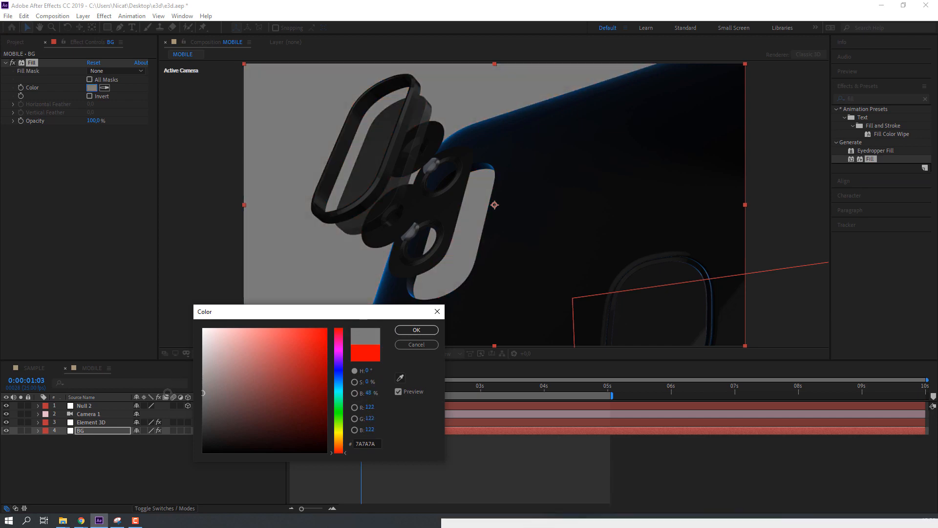
{"action": "left_click_drag", "start_coordinate": [339, 384], "coordinate": [340, 382]}
{"action": "mouse_move", "coordinate": [269, 402]}
{"action": "left_mouse_down"}
{"action": "mouse_move", "coordinate": [248, 422]}
{"action": "mouse_move", "coordinate": [186, 416]}
{"action": "mouse_move", "coordinate": [137, 322]}
{"action": "mouse_move", "coordinate": [120, 355]}
{"action": "left_mouse_up"}
{"action": "left_click", "coordinate": [415, 330]}
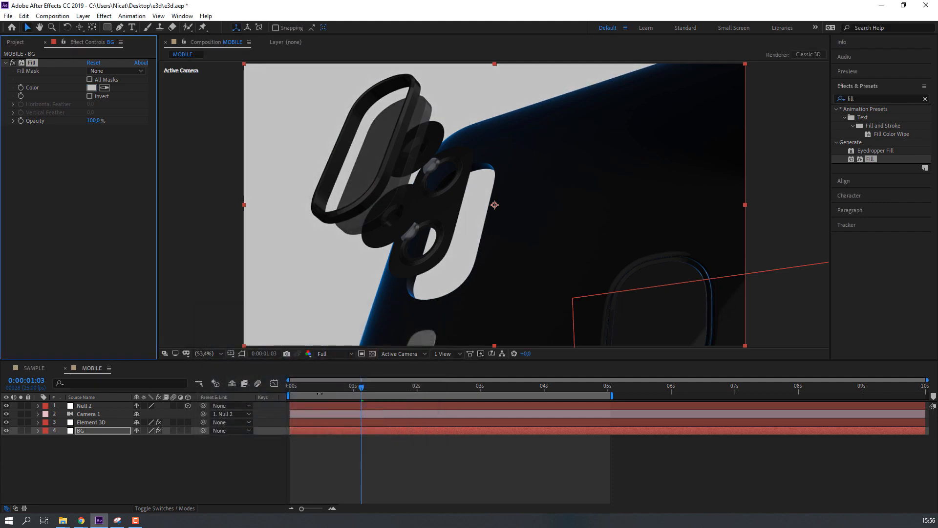
Check the grey backdrop along the animation, hide the BG layer, and show the Element 3D environment in the background again.
{"action": "left_click_drag", "start_coordinate": [361, 387], "coordinate": [498, 382]}
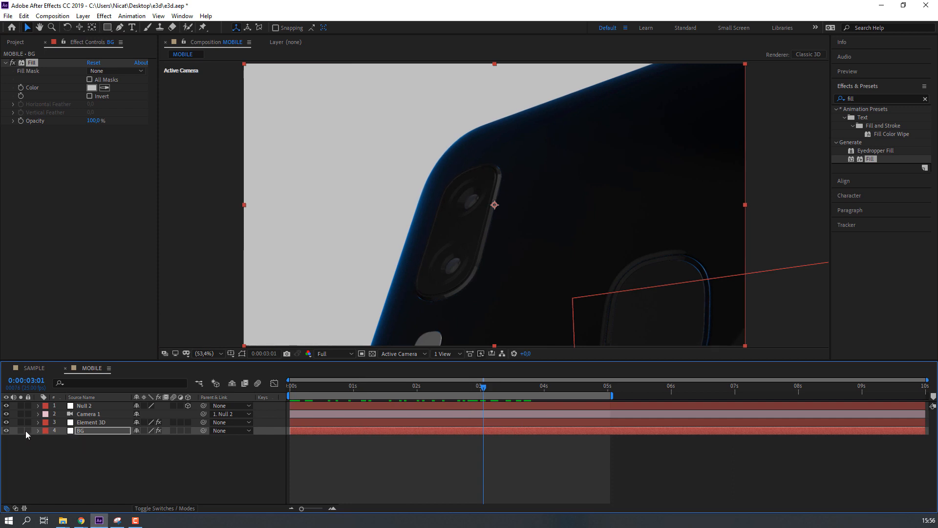
{"action": "left_click", "coordinate": [6, 430]}
{"action": "left_click", "coordinate": [83, 422]}
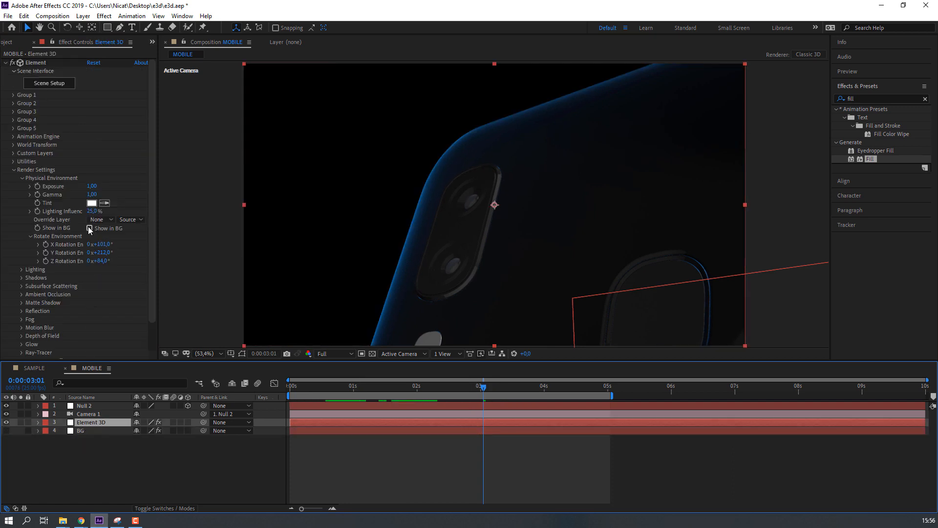
{"action": "left_click", "coordinate": [89, 229]}
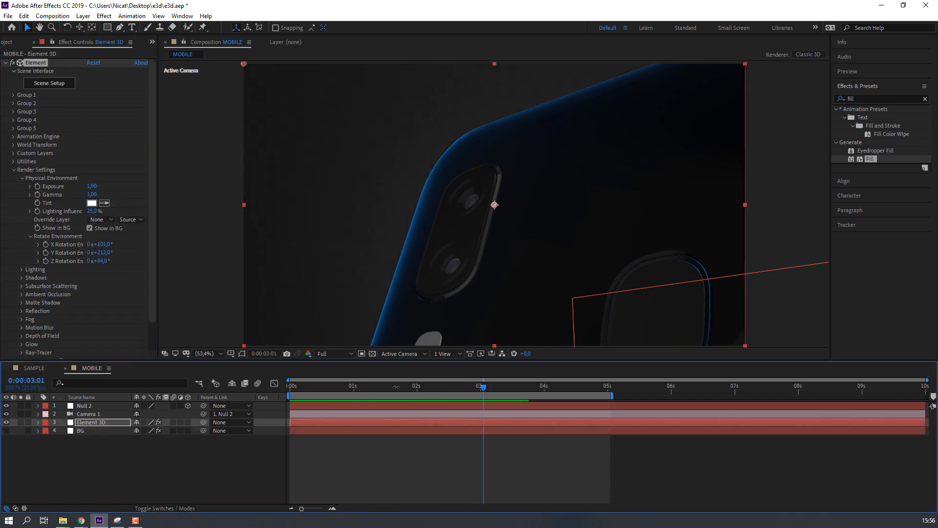
Set the environment rotation to Y 241° and Z 86°, and preview the animation from the start.
{"action": "left_click_drag", "start_coordinate": [396, 387], "coordinate": [276, 394]}
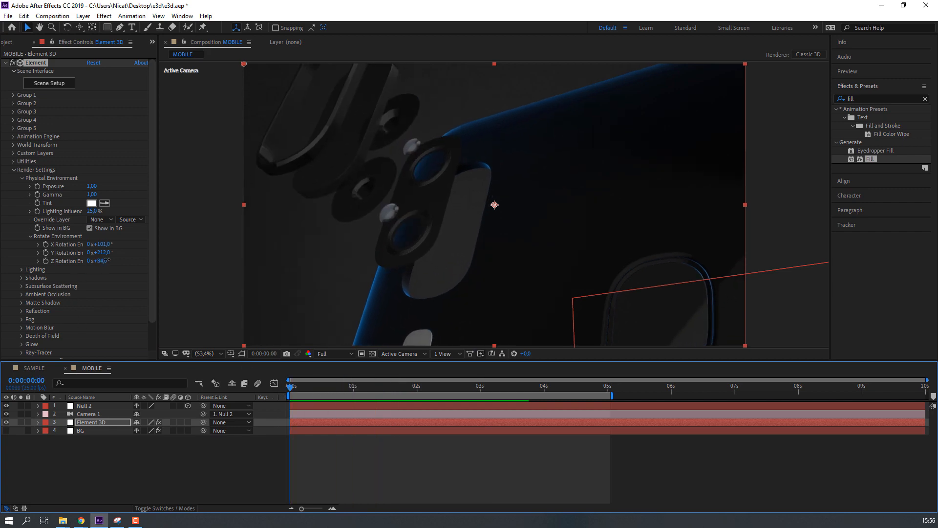
{"action": "left_click_drag", "start_coordinate": [107, 260], "coordinate": [116, 244]}
{"action": "key", "text": "space"}
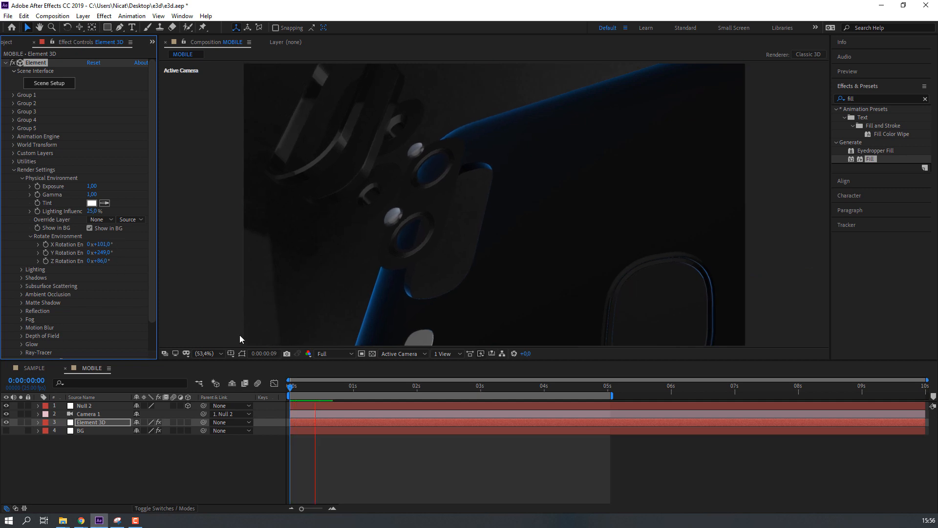
{"action": "left_click_drag", "start_coordinate": [105, 252], "coordinate": [102, 251]}
{"action": "key", "text": "space"}
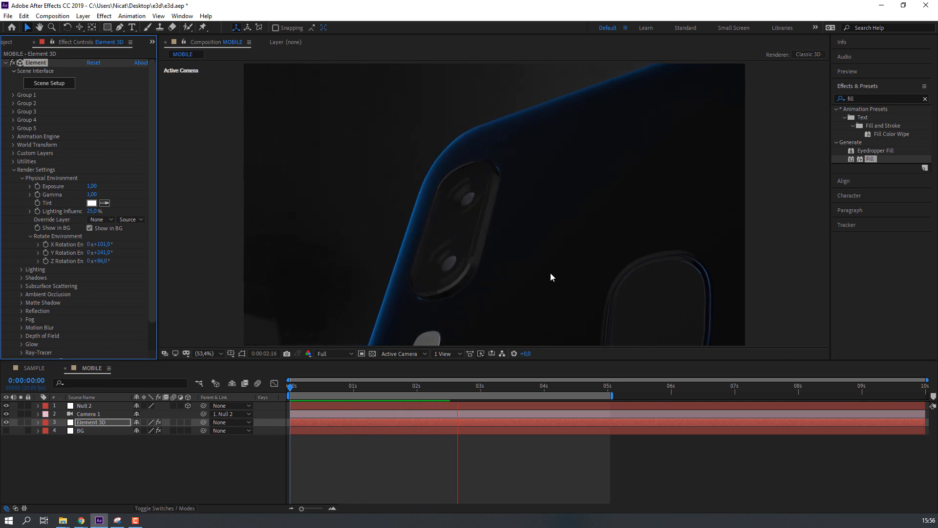
{"action": "scroll", "coordinate": [518, 274], "scroll_direction": "down", "scroll_amount": 1}
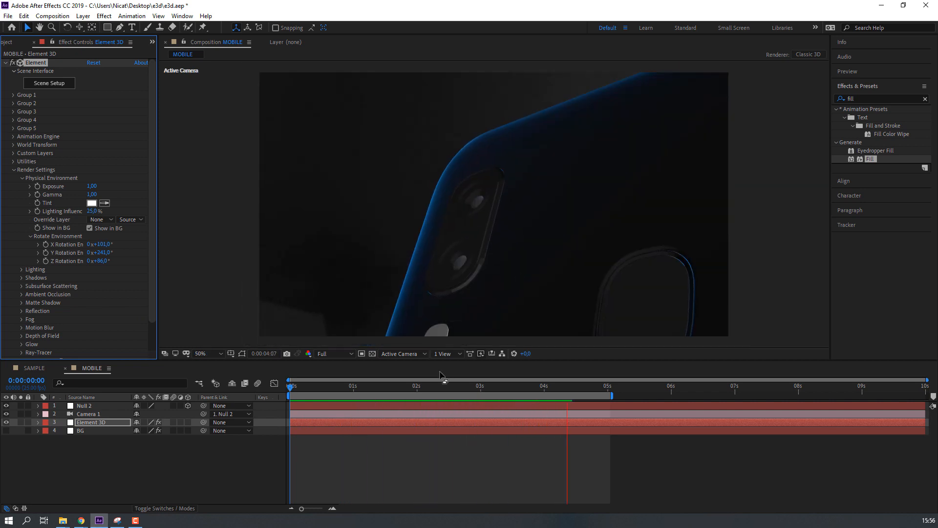
{"action": "left_click", "coordinate": [444, 381]}
{"action": "left_click", "coordinate": [460, 384]}
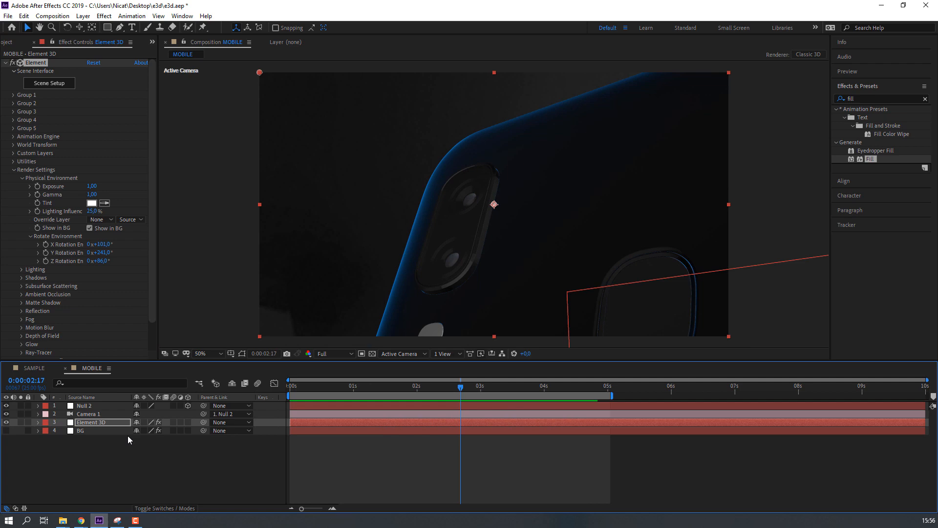
Open the Element 3D Scene Setup, display the environment in the preview, and orbit around the phone.
{"action": "left_click", "coordinate": [92, 423]}
{"action": "left_click", "coordinate": [61, 85]}
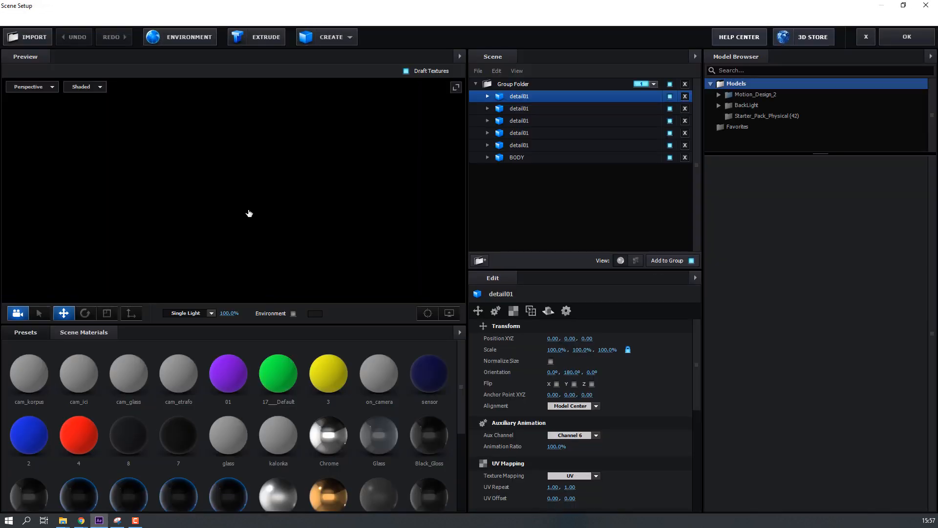
{"action": "left_click_drag", "start_coordinate": [241, 233], "coordinate": [286, 292]}
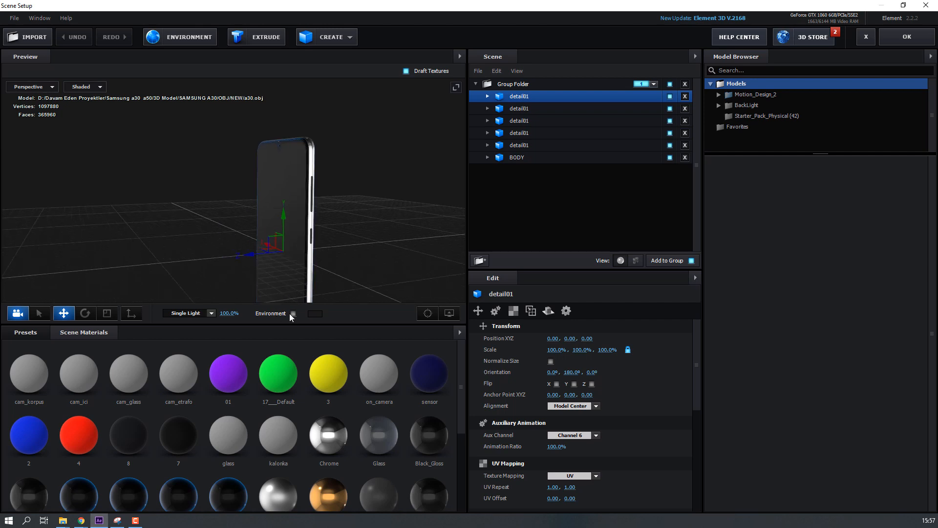
{"action": "left_click", "coordinate": [293, 313]}
{"action": "left_click_drag", "start_coordinate": [171, 205], "coordinate": [258, 181]}
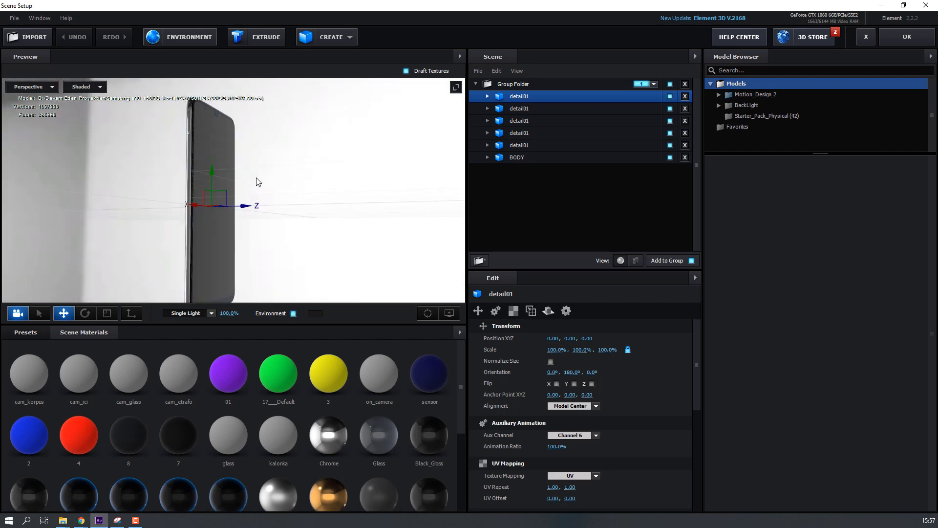
Try the BackLight_2K_26 environment preset, replace it with BackLight_2K_13, and accept the scene changes.
{"action": "left_click", "coordinate": [37, 332]}
{"action": "left_click", "coordinate": [28, 359]}
{"action": "left_click", "coordinate": [42, 368]}
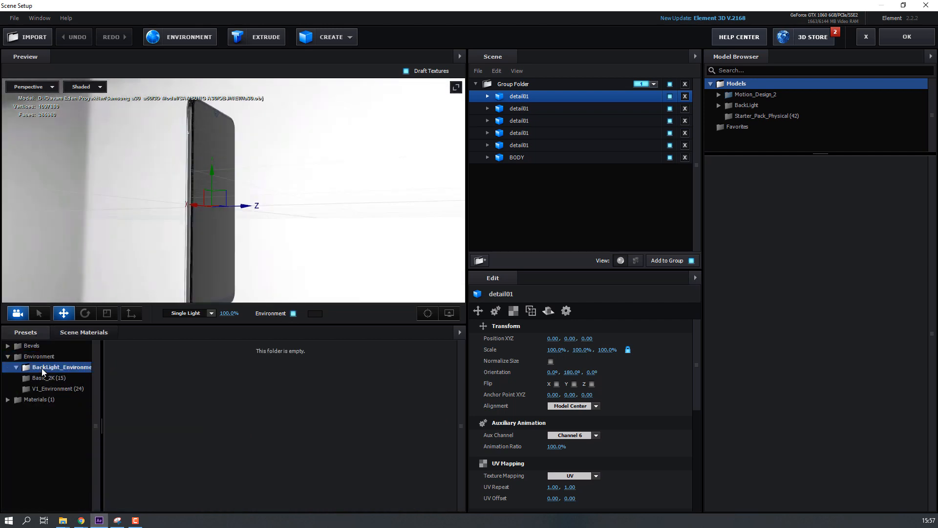
{"action": "left_click", "coordinate": [48, 376]}
{"action": "scroll", "coordinate": [219, 389], "scroll_direction": "down", "scroll_amount": 2}
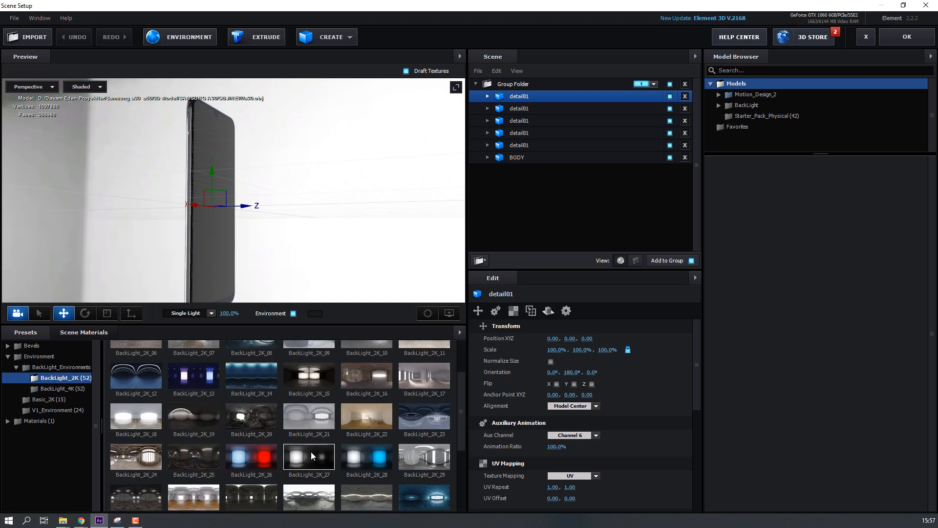
{"action": "left_click", "coordinate": [251, 457]}
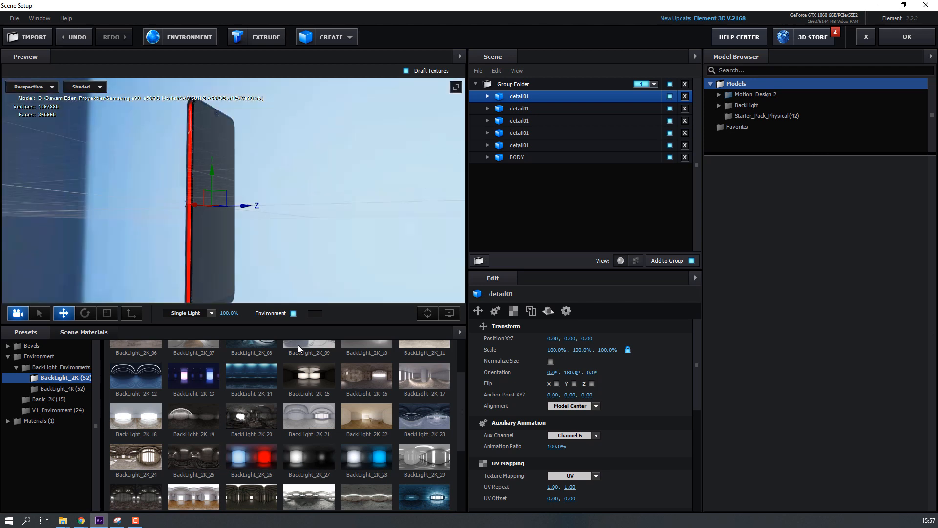
{"action": "left_click_drag", "start_coordinate": [301, 262], "coordinate": [222, 266]}
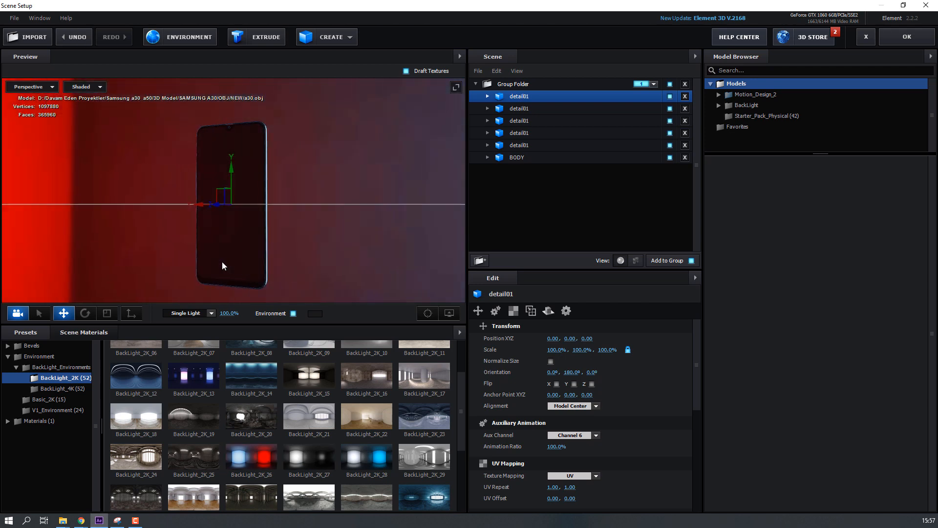
{"action": "left_click", "coordinate": [198, 373]}
{"action": "left_click_drag", "start_coordinate": [309, 251], "coordinate": [283, 259]}
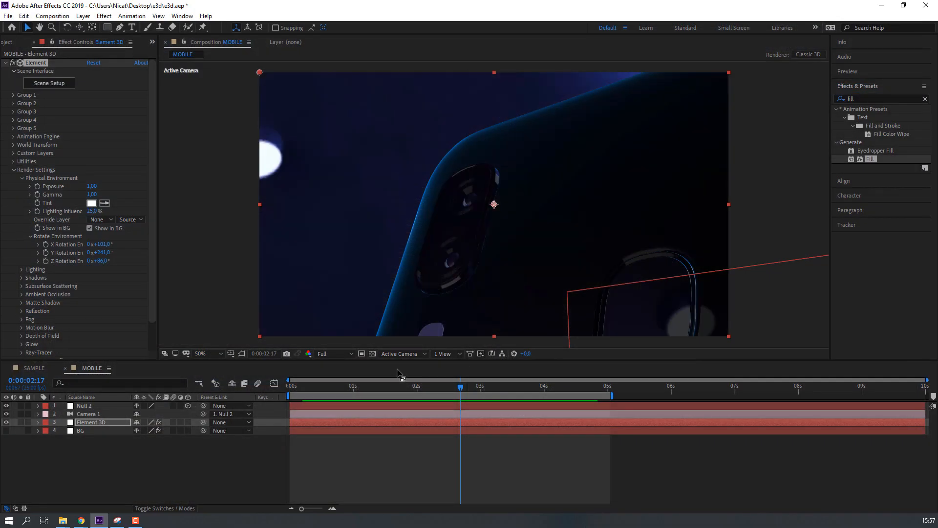
Return to 0 seconds and reset the environment's X, Y and Z rotation to 0°.
{"action": "left_click_drag", "start_coordinate": [423, 386], "coordinate": [288, 387]}
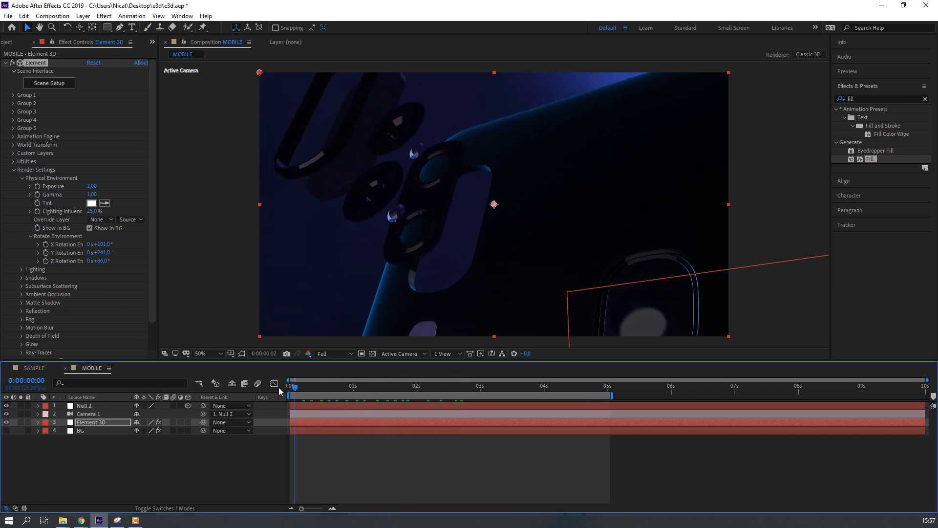
{"action": "left_click", "coordinate": [102, 252]}
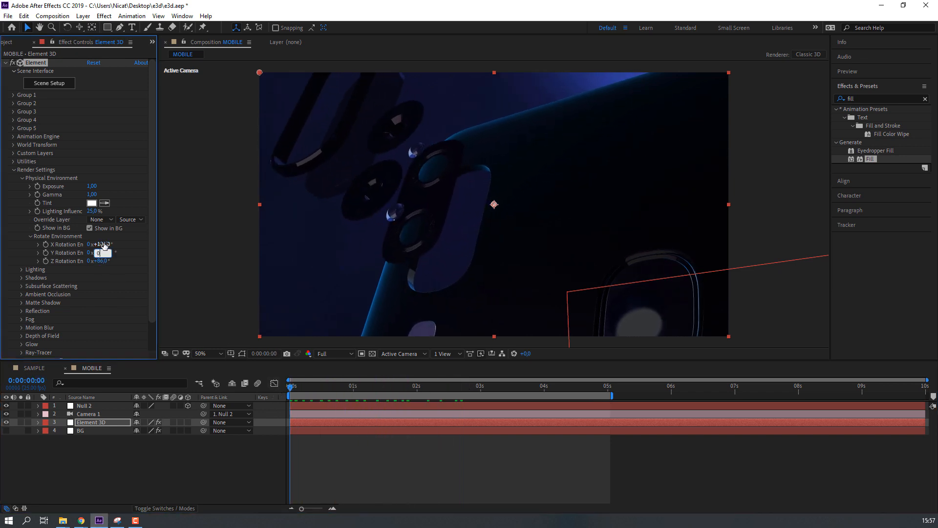
{"action": "left_click", "coordinate": [103, 244]}
{"action": "left_click", "coordinate": [98, 261]}
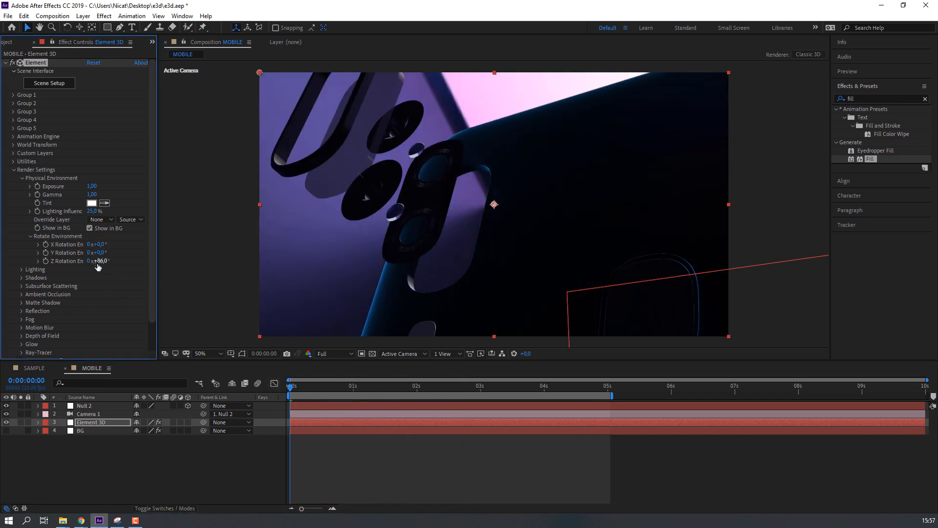
{"action": "type", "text": "0"}
{"action": "key", "text": "Return"}
Set the environment rotation to X 40°, Y 40° and Z 97°, and preview the animation up to about 3 seconds.
{"action": "mouse_move", "coordinate": [101, 264]}
{"action": "left_mouse_down"}
{"action": "mouse_move", "coordinate": [135, 249]}
{"action": "mouse_move", "coordinate": [110, 250]}
{"action": "left_mouse_up"}
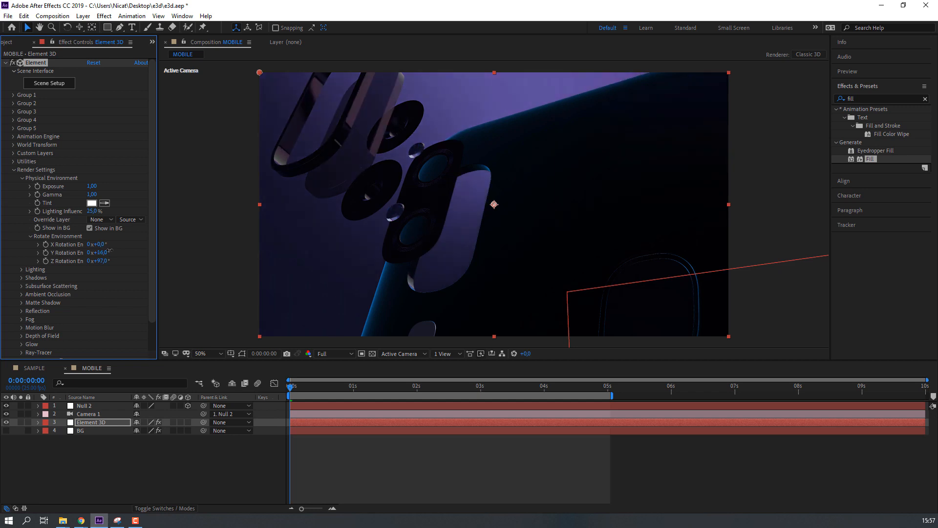
{"action": "left_click", "coordinate": [103, 252]}
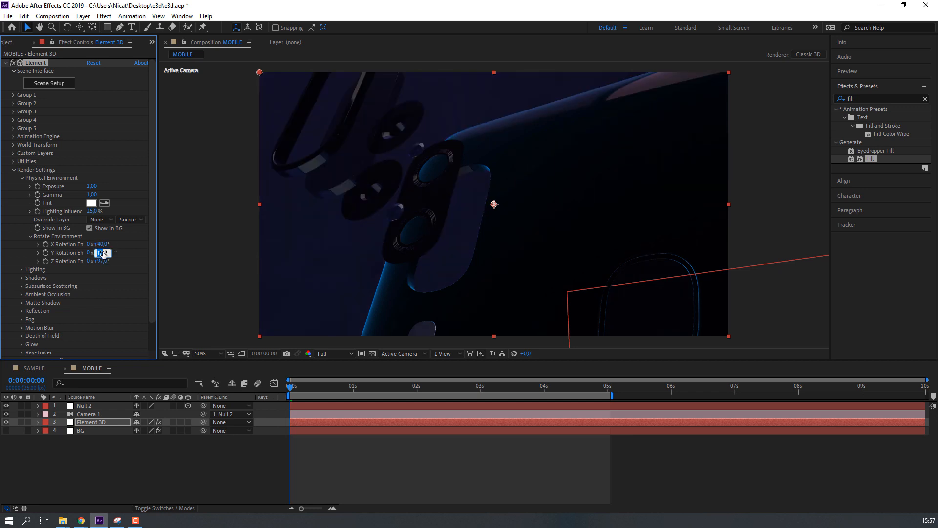
{"action": "type", "text": "40"}
{"action": "key", "text": "Return"}
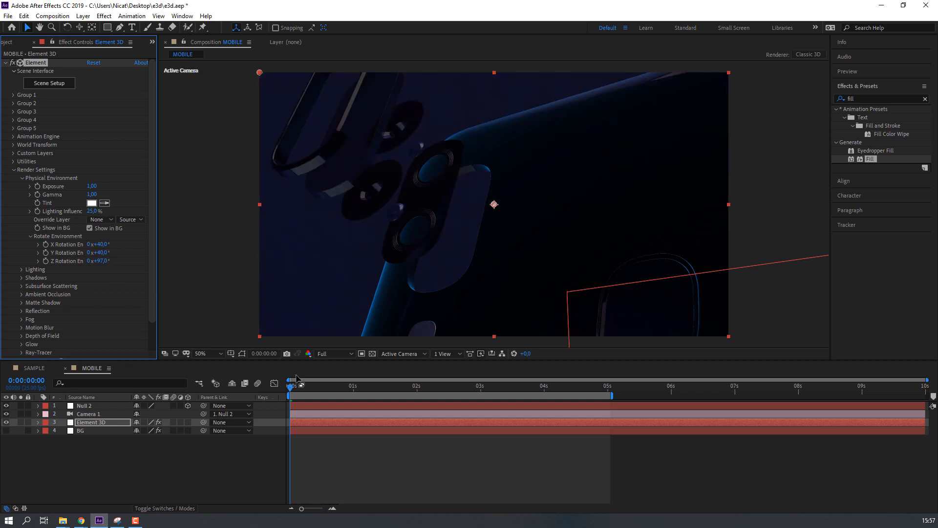
{"action": "key", "text": "space"}
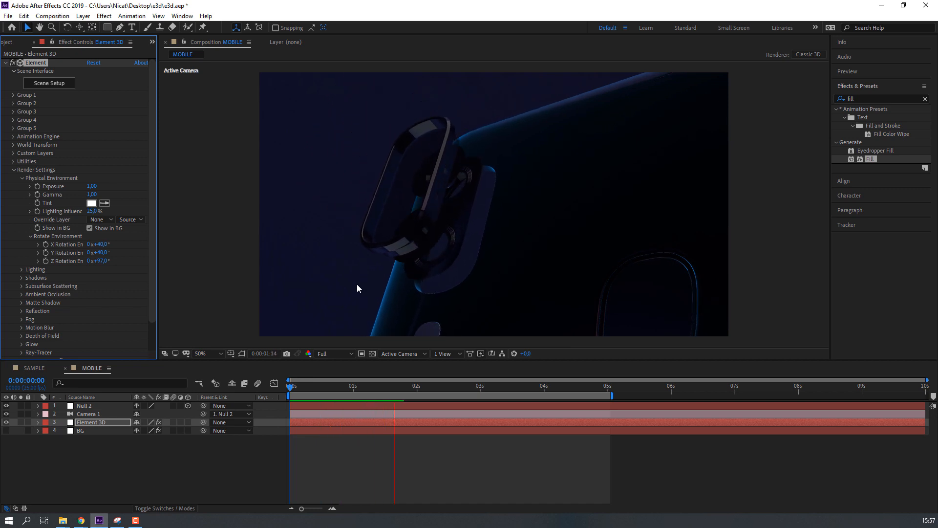
{"action": "left_click", "coordinate": [489, 391]}
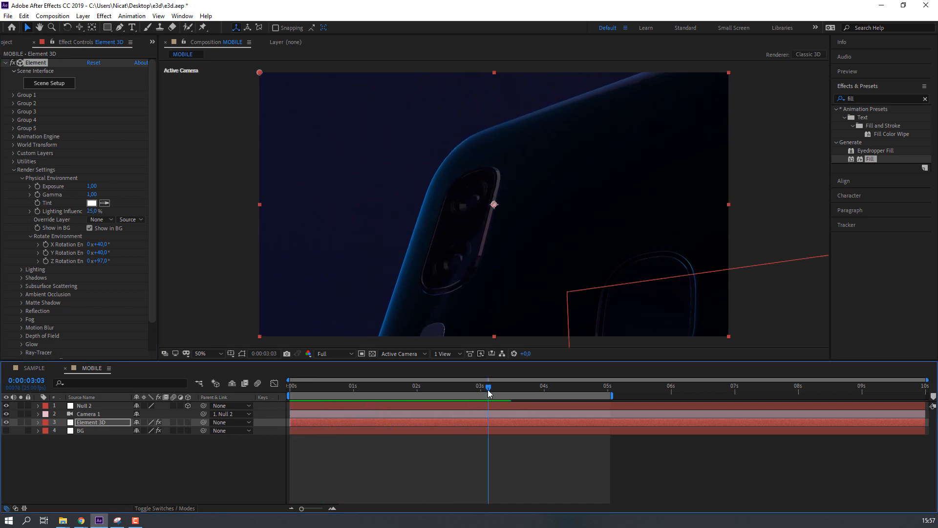
Enable SSAO ambient occlusion in the Element render settings and set its intensity to 5, checking the disassembled camera parts near 1 second.
{"action": "left_click", "coordinate": [22, 178]}
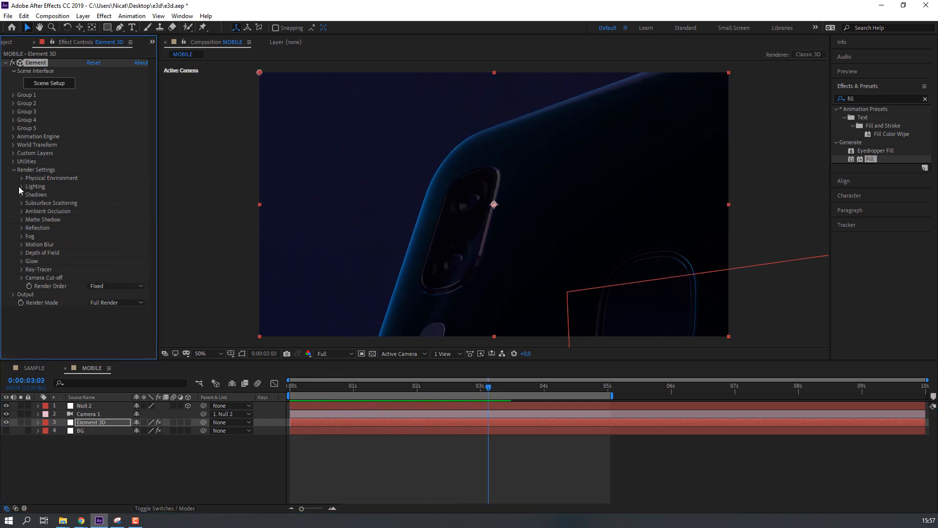
{"action": "left_click", "coordinate": [21, 211]}
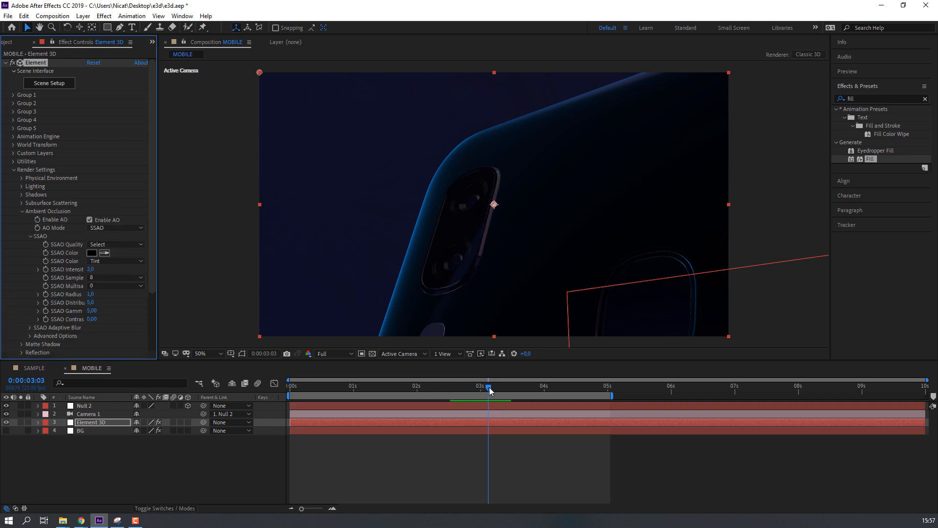
{"action": "left_click_drag", "start_coordinate": [489, 387], "coordinate": [352, 390]}
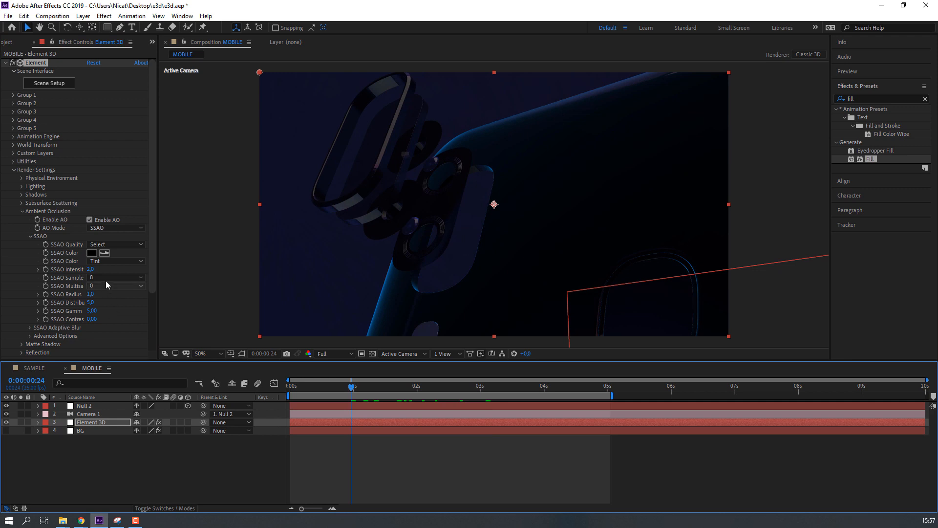
{"action": "left_click", "coordinate": [91, 270]}
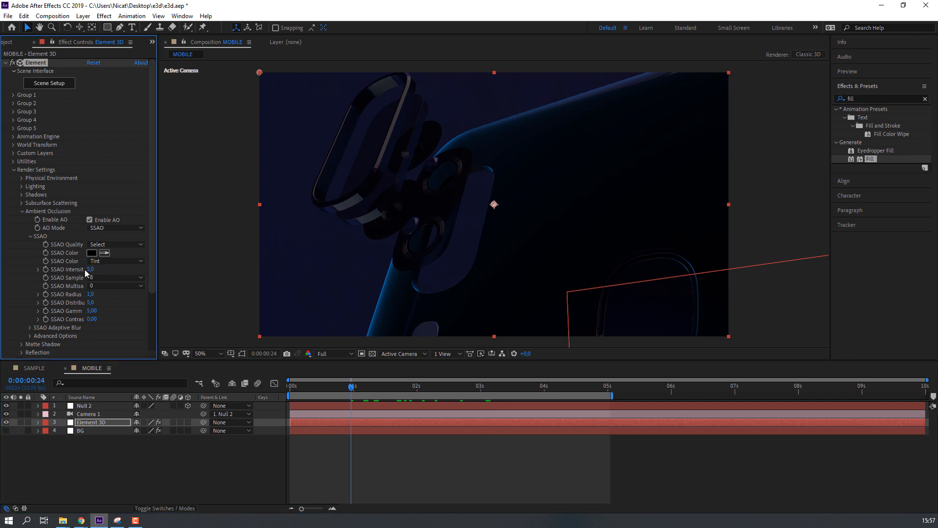
{"action": "left_click", "coordinate": [21, 210]}
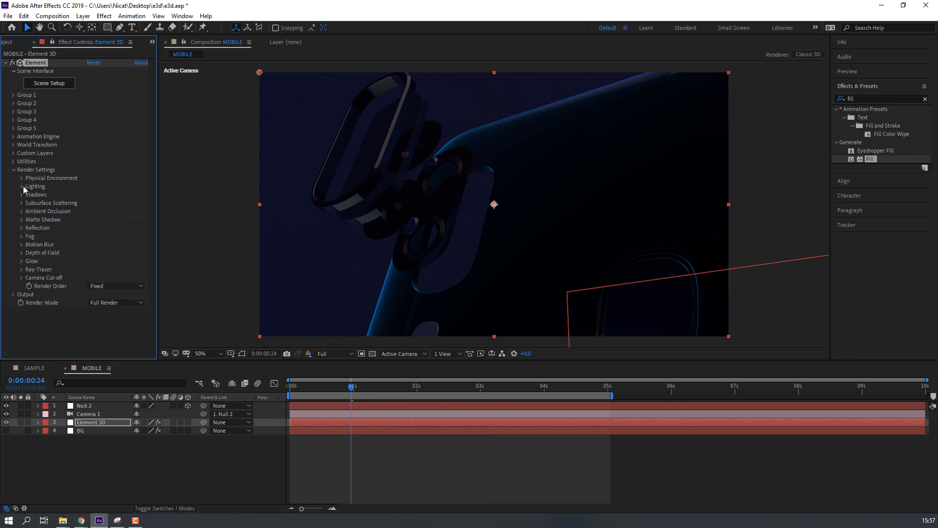
Try the Product, Single Light, Dramatic and Underwater additional lighting presets, and settle on Natural.
{"action": "left_click", "coordinate": [22, 186]}
{"action": "left_click", "coordinate": [103, 211]}
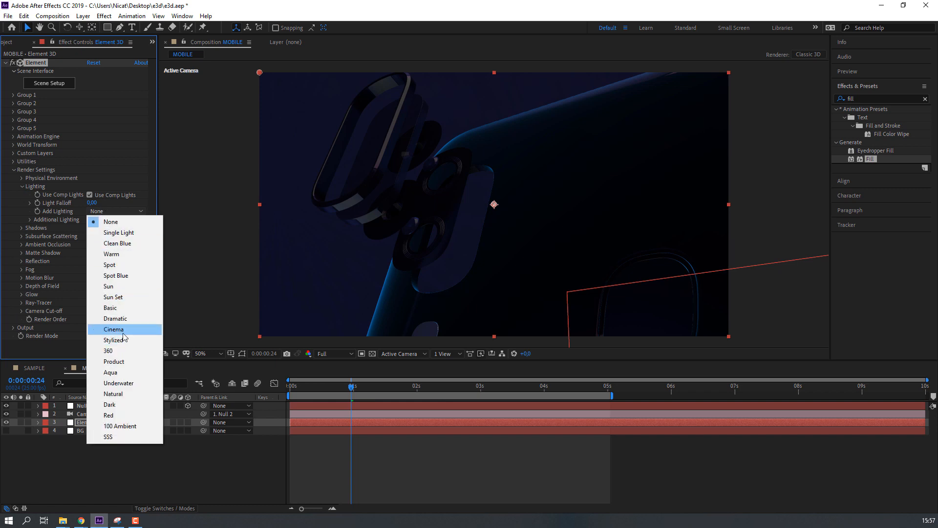
{"action": "left_click", "coordinate": [118, 361]}
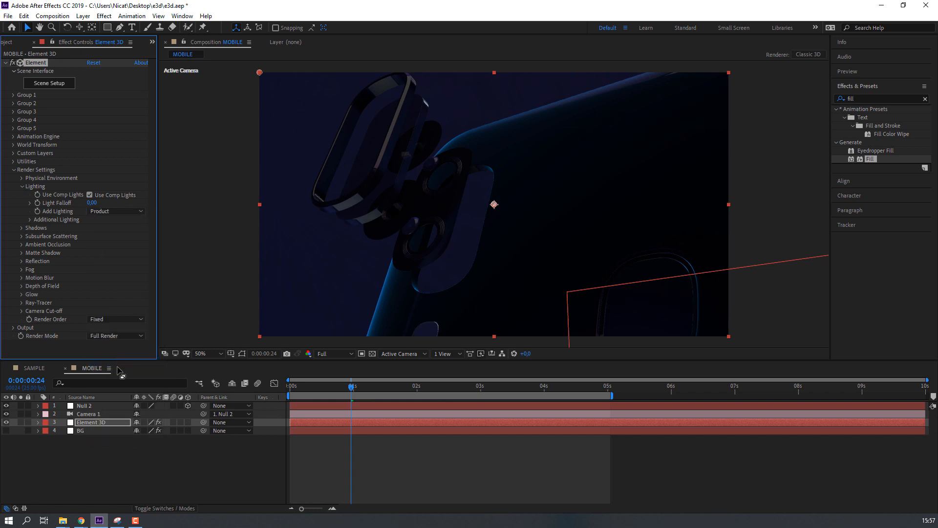
{"action": "left_click", "coordinate": [106, 211]}
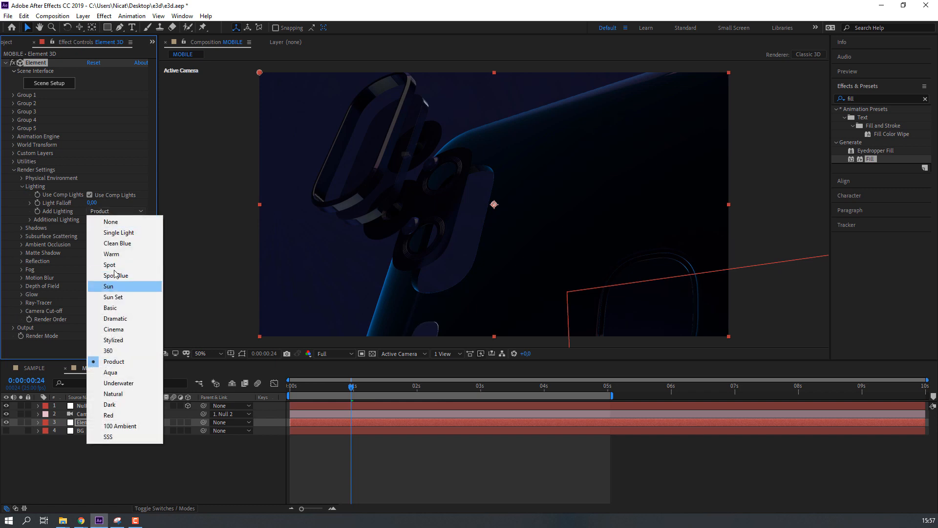
{"action": "left_click", "coordinate": [115, 232]}
{"action": "left_click", "coordinate": [124, 212]}
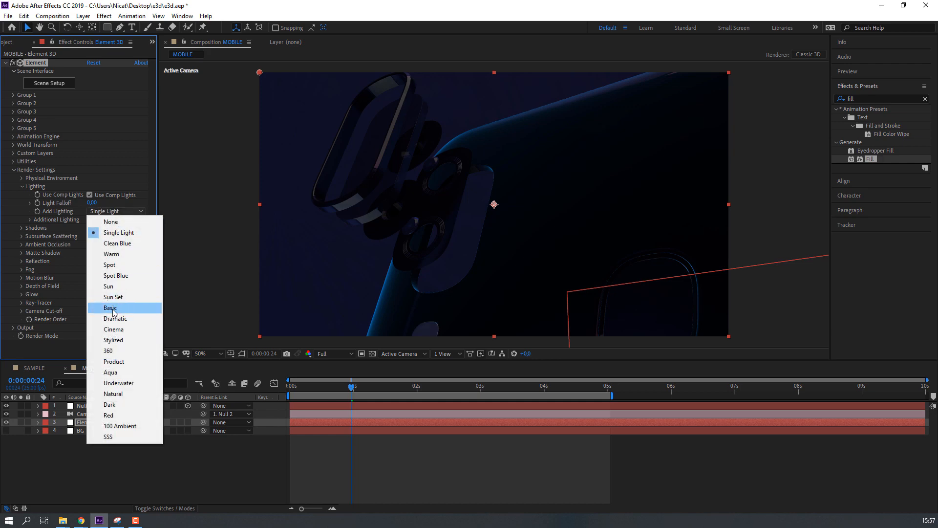
{"action": "left_click", "coordinate": [112, 319]}
{"action": "left_click", "coordinate": [117, 212]}
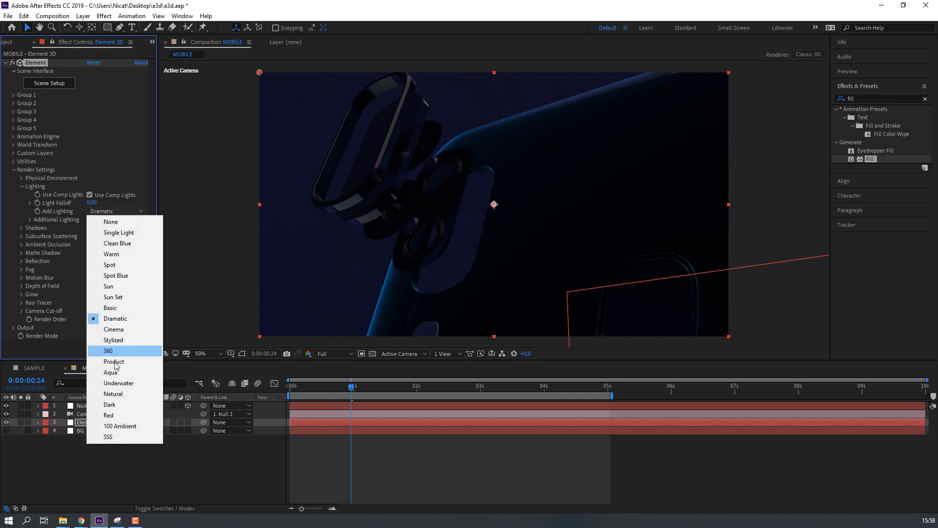
{"action": "left_click", "coordinate": [118, 385]}
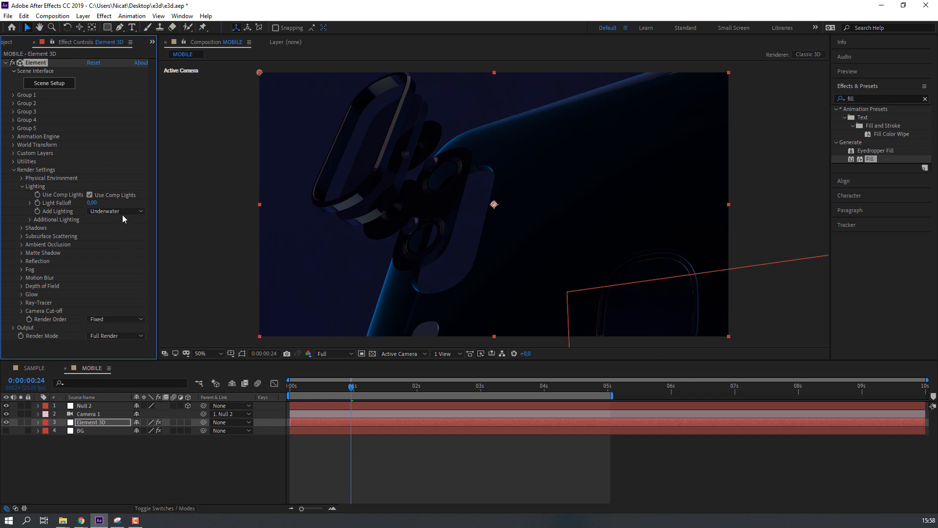
{"action": "left_click", "coordinate": [122, 214]}
{"action": "left_click", "coordinate": [109, 395]}
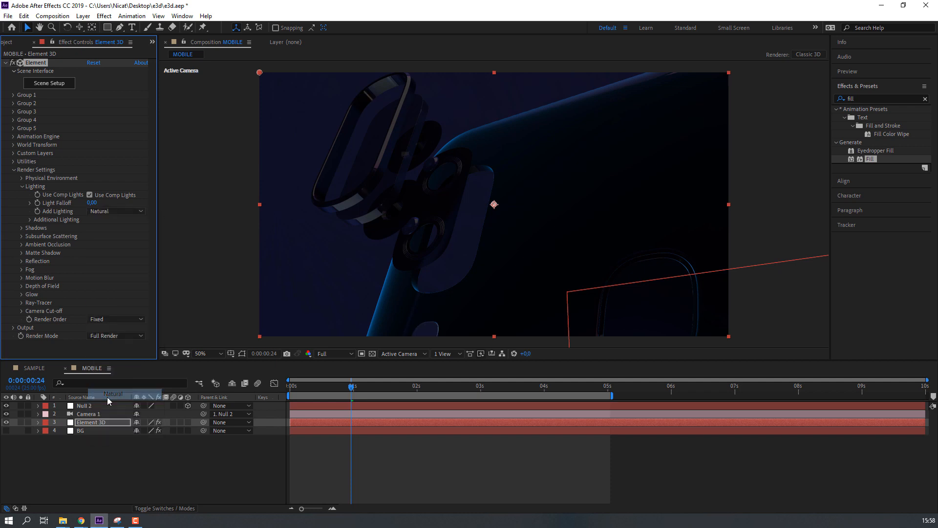
Enable motion blur on the Null 2, Element 3D and BG layers, and set the additional lighting brightness to 500%.
{"action": "left_click_drag", "start_coordinate": [356, 387], "coordinate": [343, 373]}
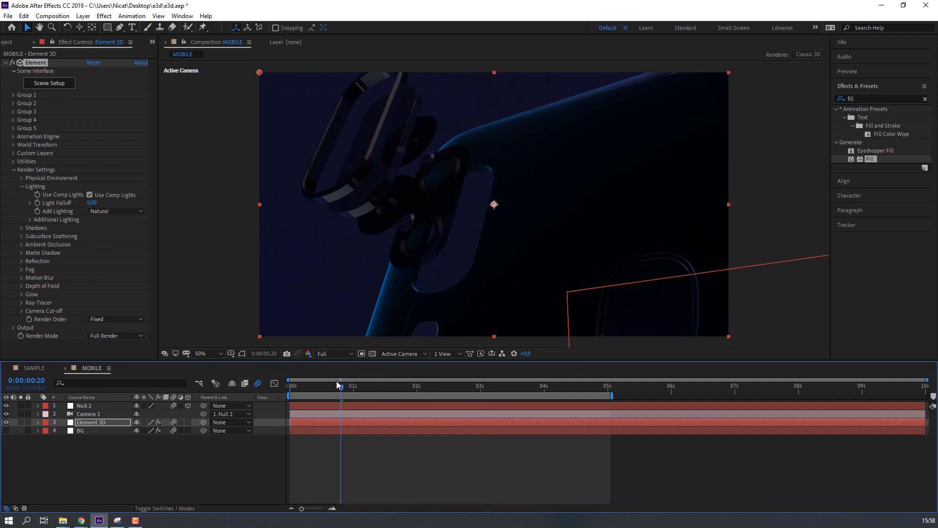
{"action": "left_click", "coordinate": [30, 219]}
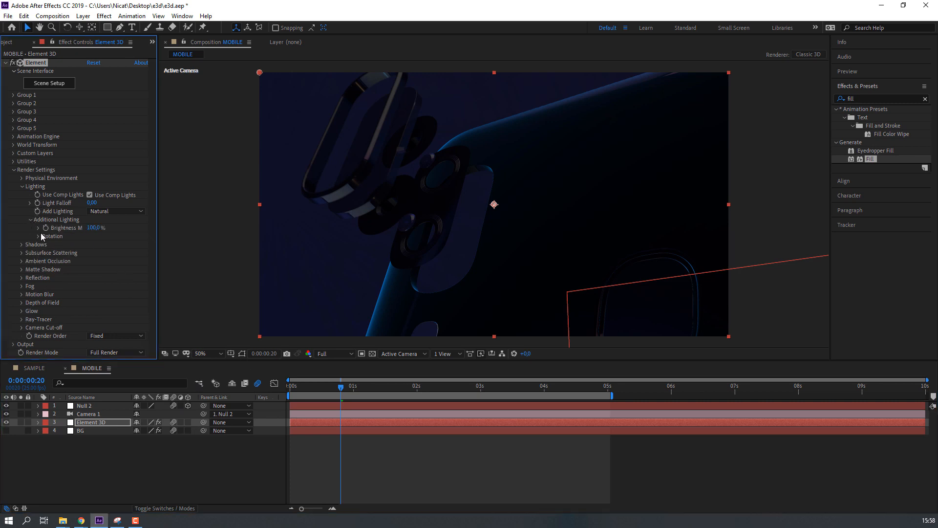
{"action": "left_click_drag", "start_coordinate": [118, 227], "coordinate": [73, 227]}
{"action": "left_click_drag", "start_coordinate": [335, 386], "coordinate": [297, 402]}
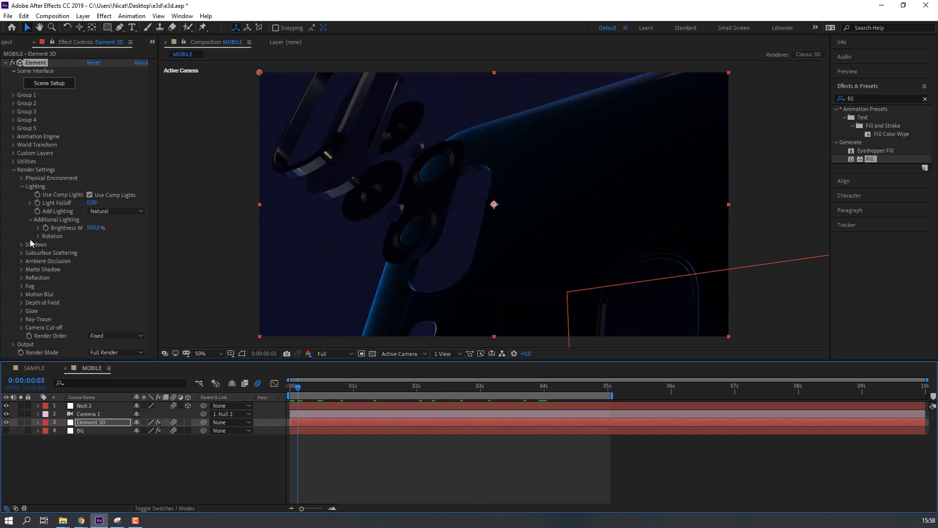
Set the physical environment's exposure to 2 and scrub to 0:00:04:09 to check the assembled camera.
{"action": "left_click", "coordinate": [22, 186]}
{"action": "left_click", "coordinate": [22, 178]}
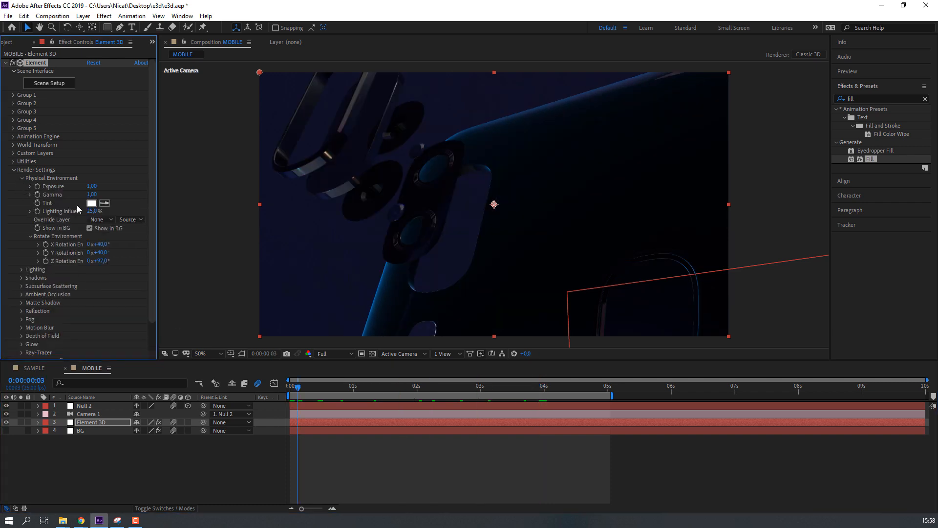
{"action": "left_click", "coordinate": [95, 186]}
{"action": "key", "text": "Return"}
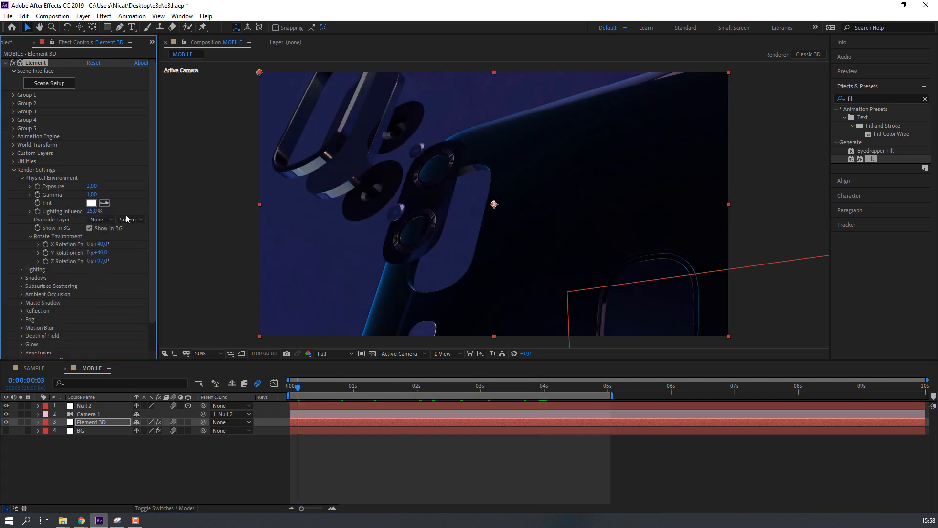
{"action": "left_click_drag", "start_coordinate": [300, 383], "coordinate": [567, 397]}
Try previewing the animation at Quarter resolution, and restore Full resolution.
{"action": "left_click", "coordinate": [334, 353]}
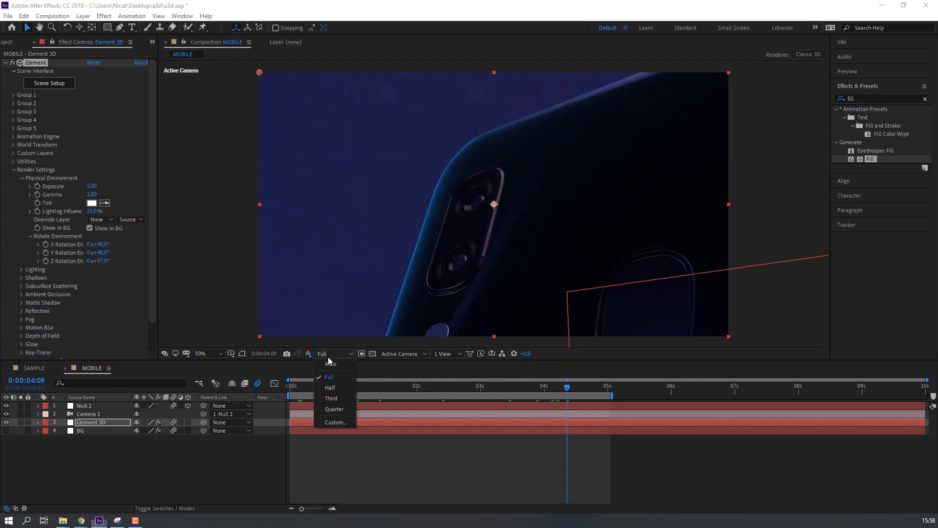
{"action": "left_click", "coordinate": [337, 411]}
{"action": "key", "text": "space"}
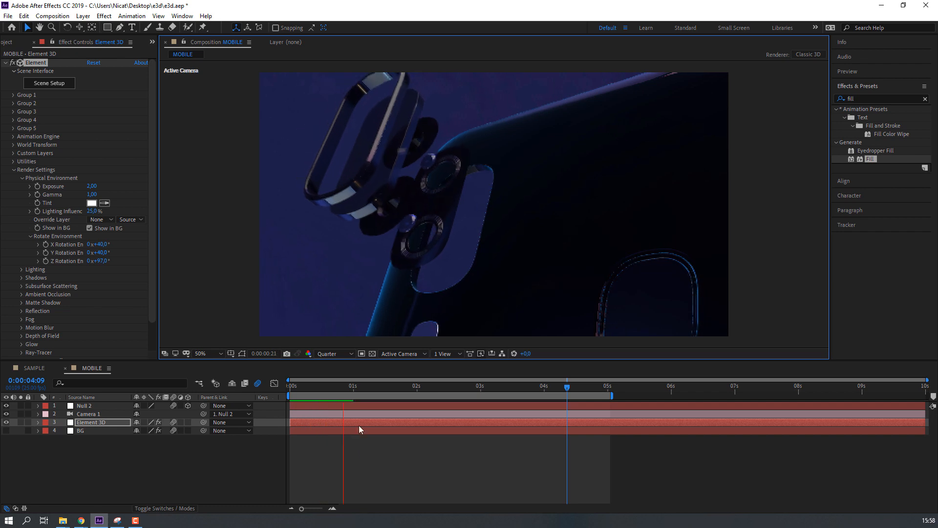
{"action": "key", "text": "space"}
{"action": "left_click", "coordinate": [335, 353]}
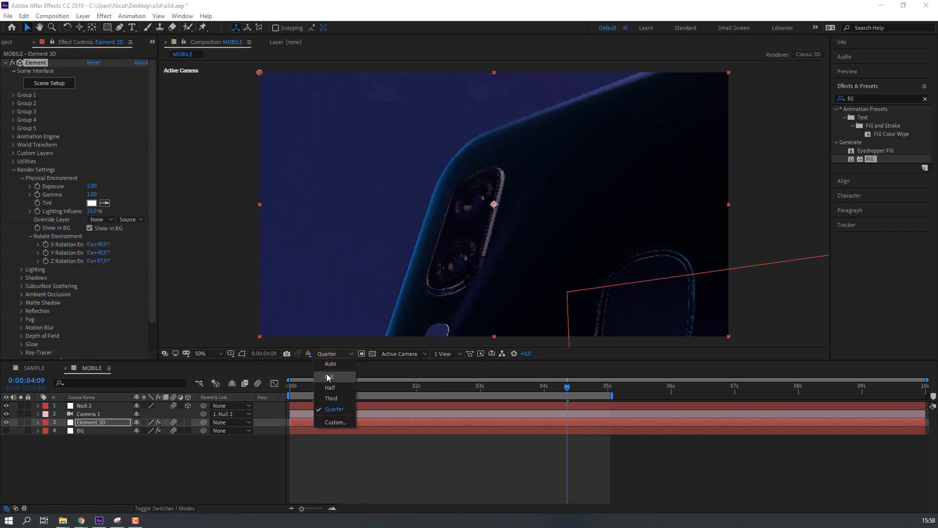
{"action": "left_click", "coordinate": [337, 385]}
Preview the assembly animation at full resolution, replay it, and scrub to 0:00:03:11 to inspect the finished camera.
{"action": "key", "text": "space"}
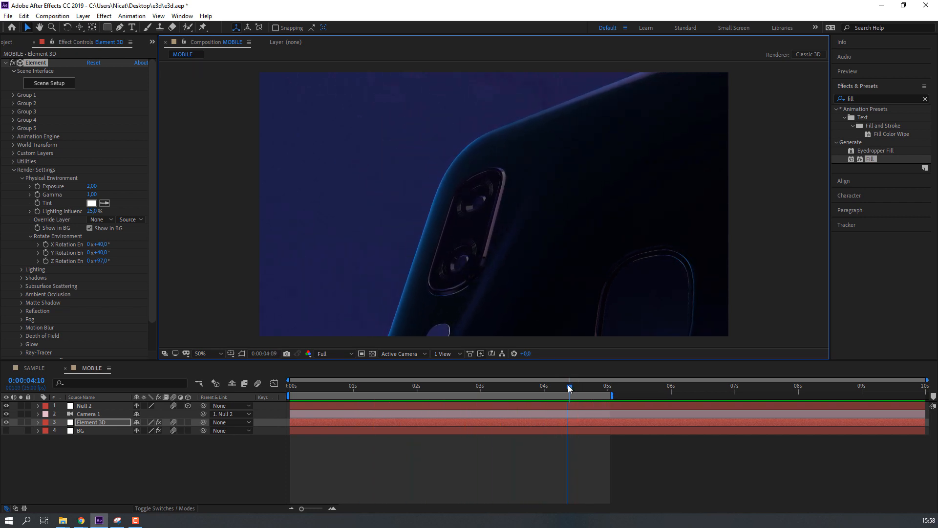
{"action": "key", "text": "space"}
{"action": "left_click_drag", "start_coordinate": [596, 386], "coordinate": [561, 382]}
{"action": "left_click", "coordinate": [699, 459]}
{"action": "key", "text": "space"}
{"action": "key", "text": "comma"}
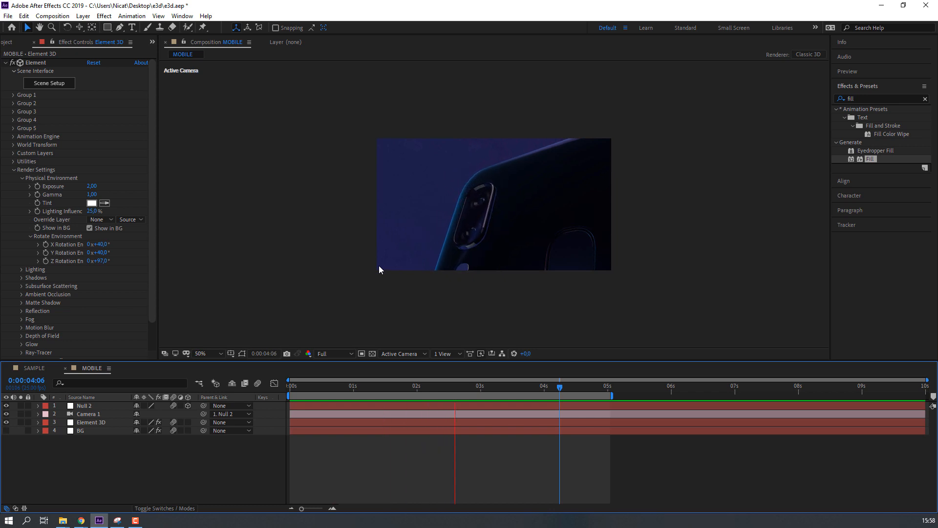
{"action": "key", "text": "period"}
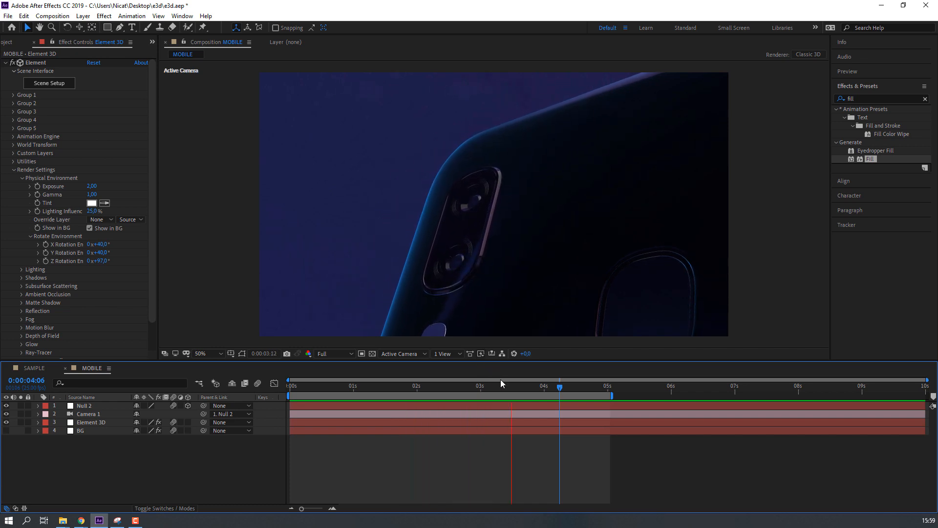
{"action": "left_click_drag", "start_coordinate": [508, 386], "coordinate": [517, 389]}
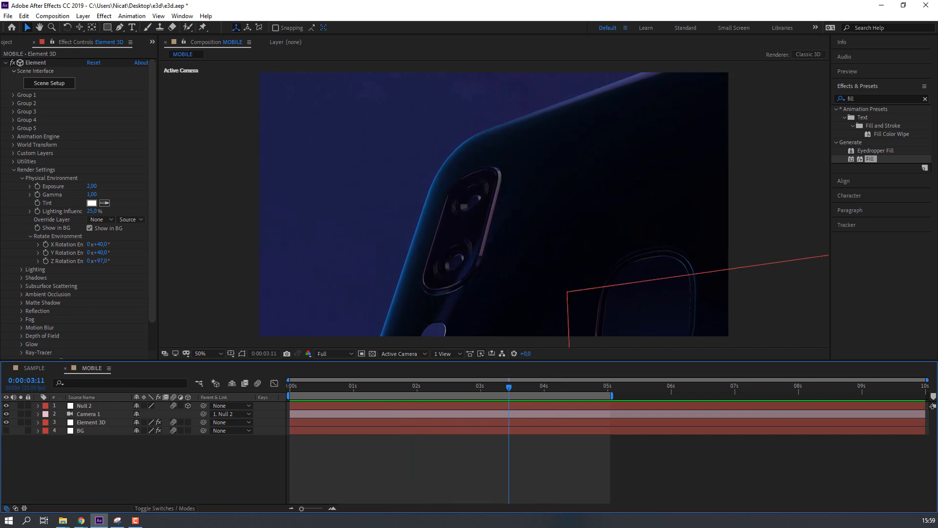